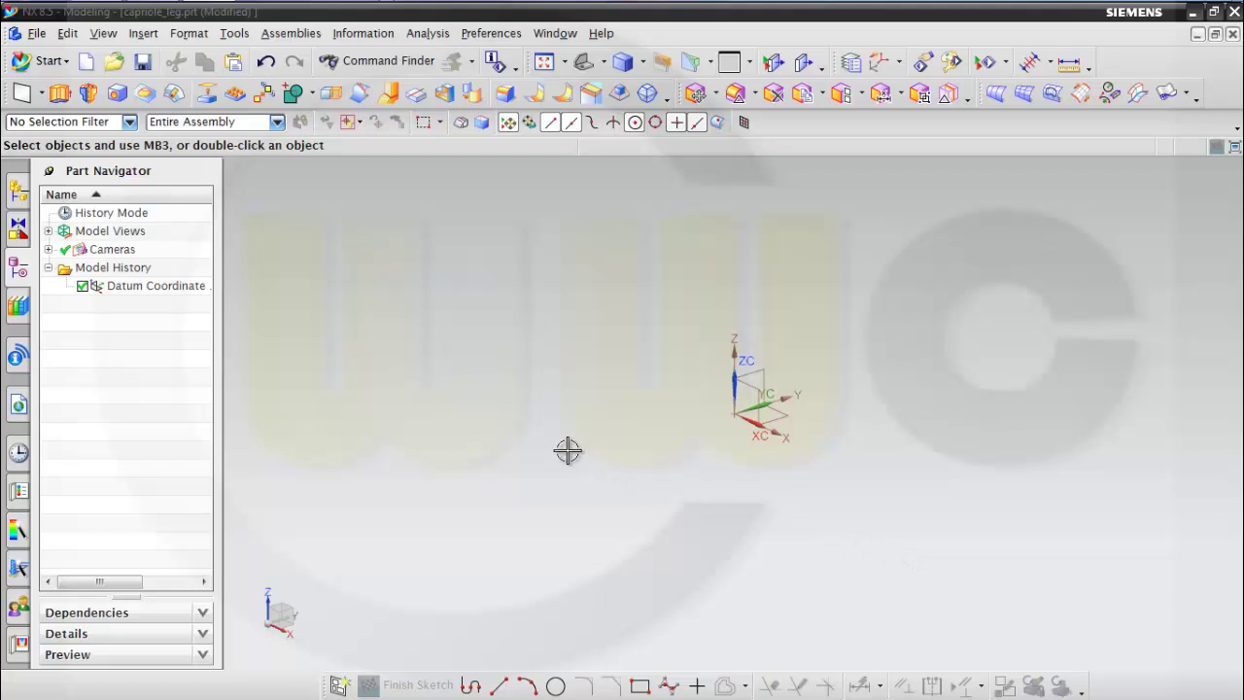
Start a new sketch on the datum plane.
click(338, 685)
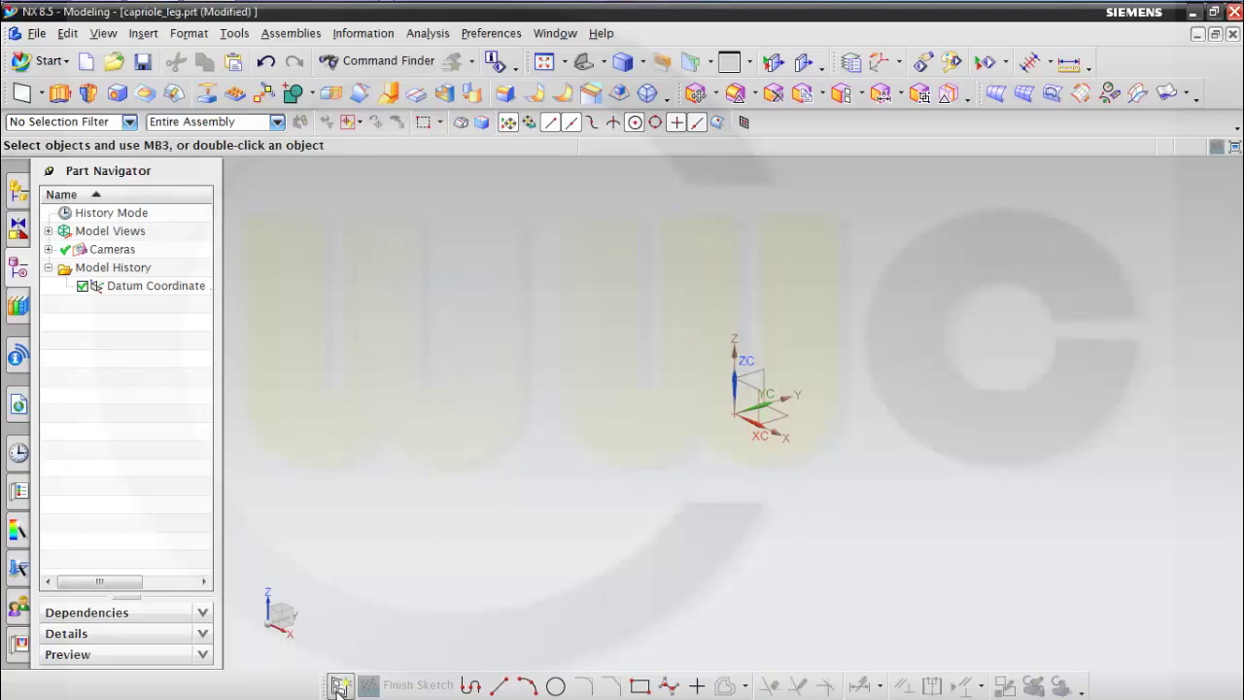
click(768, 369)
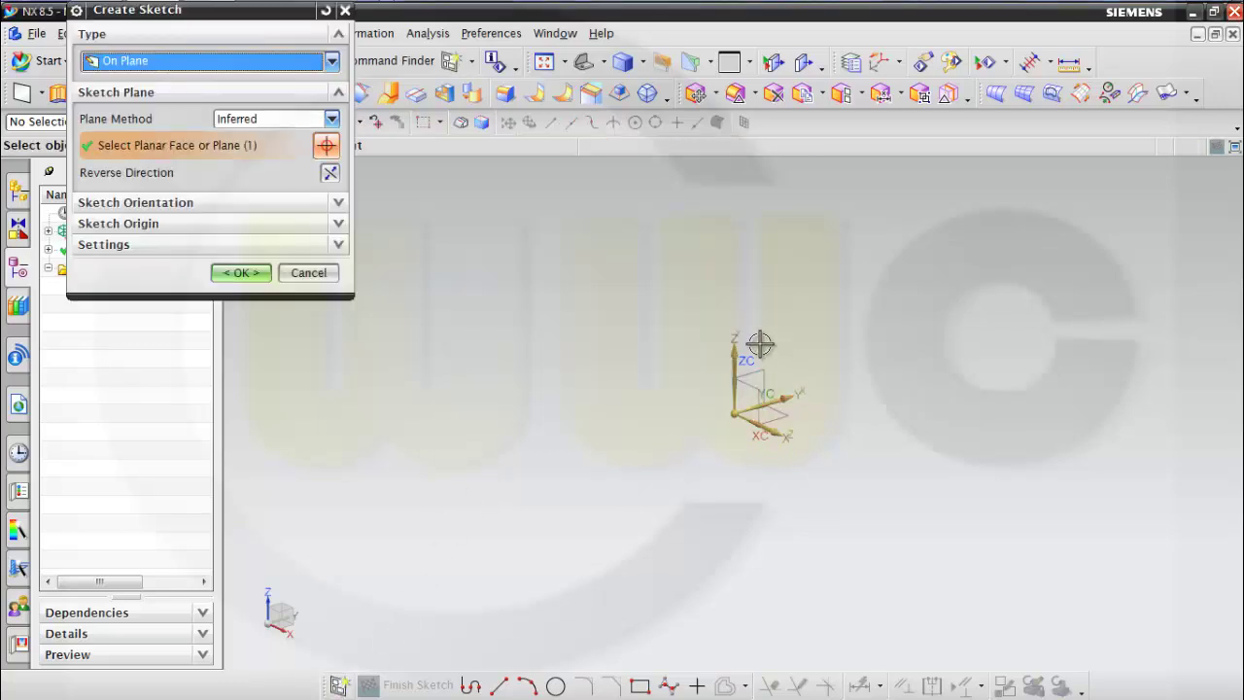
click(254, 272)
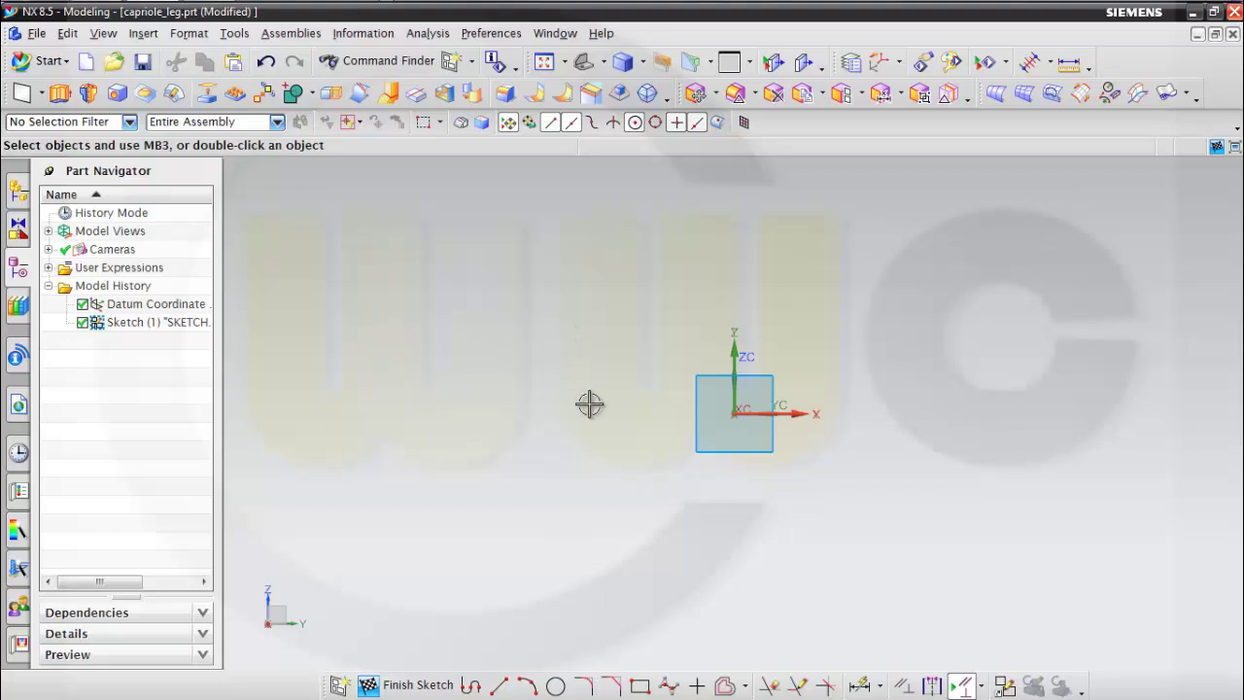
Draw an 85 by 150 rectangle with one corner at the sketch origin.
click(640, 685)
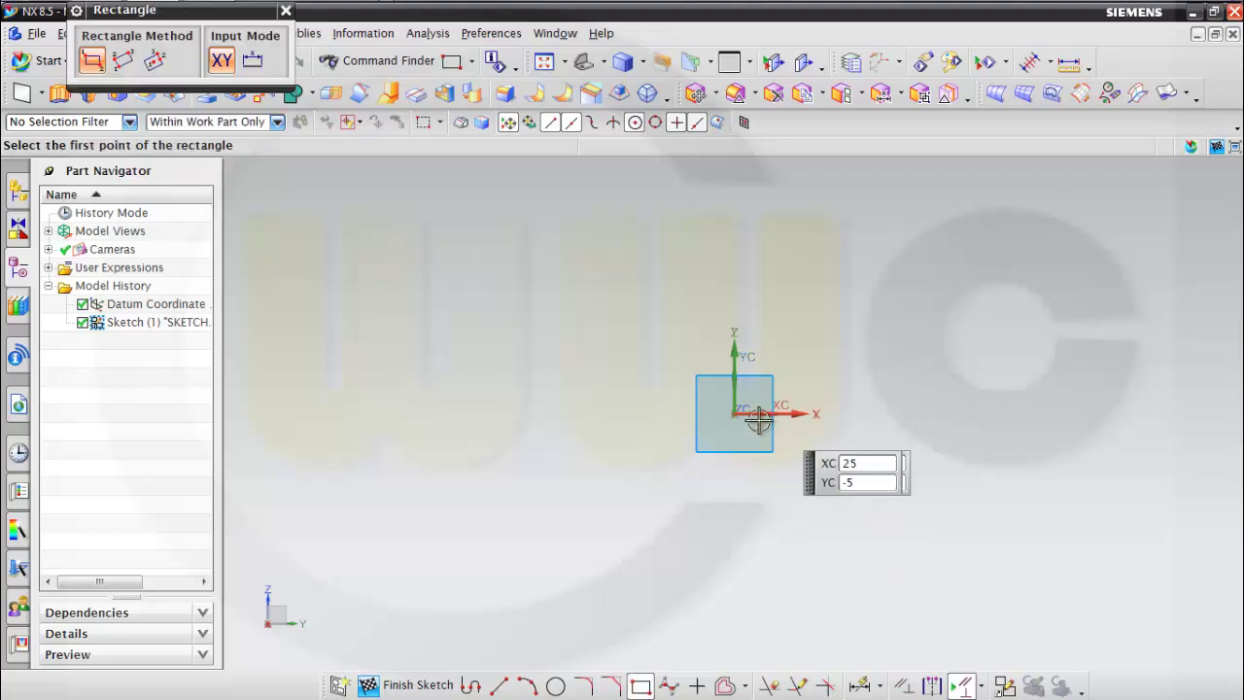
click(734, 413)
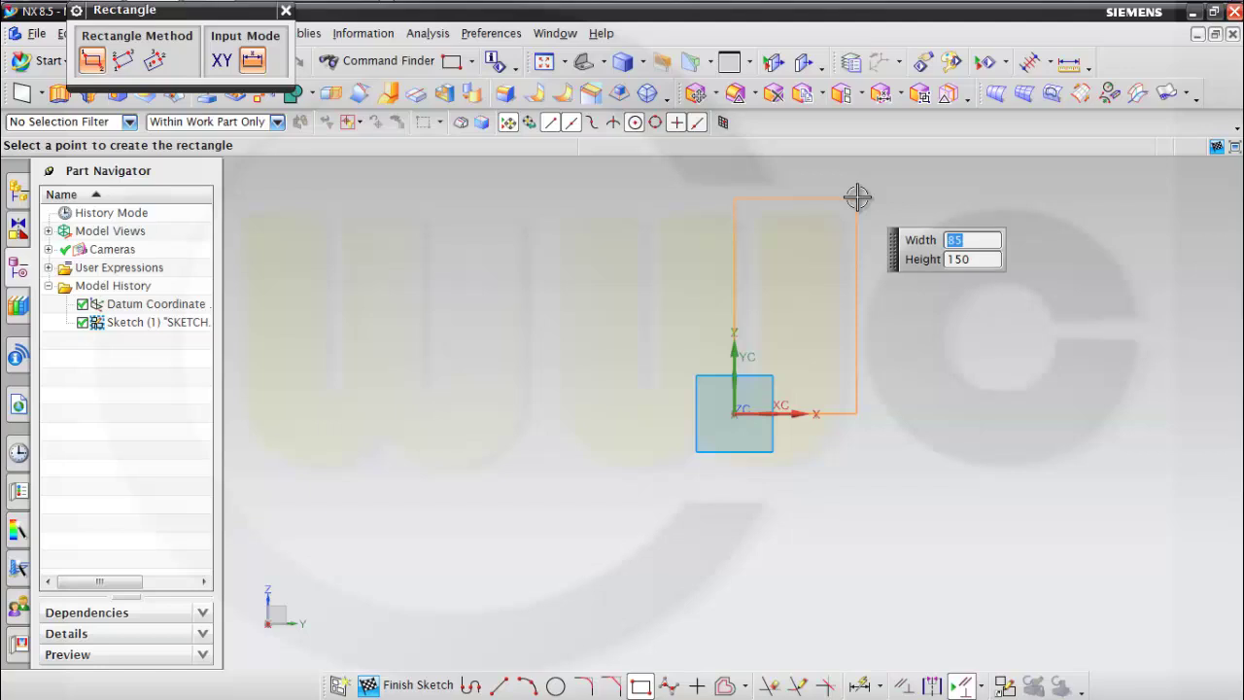
click(857, 198)
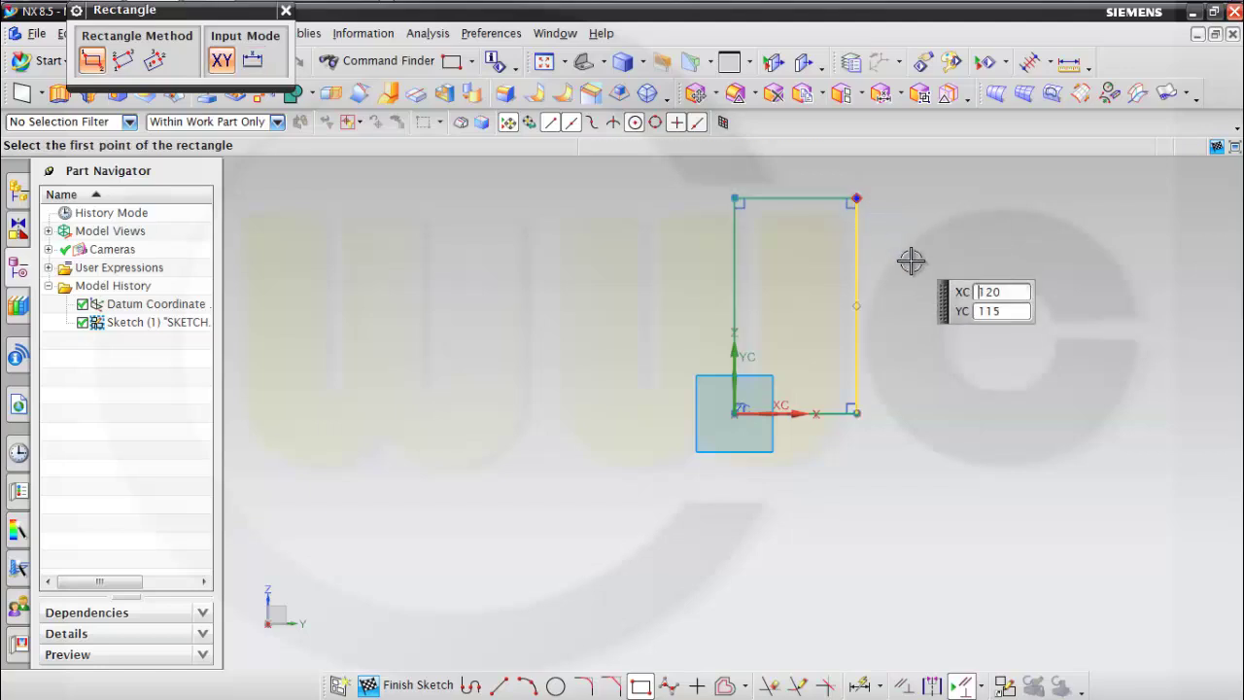
Select the rectangle's right, top, left and bottom edges and convert them to reference lines.
key(Escape)
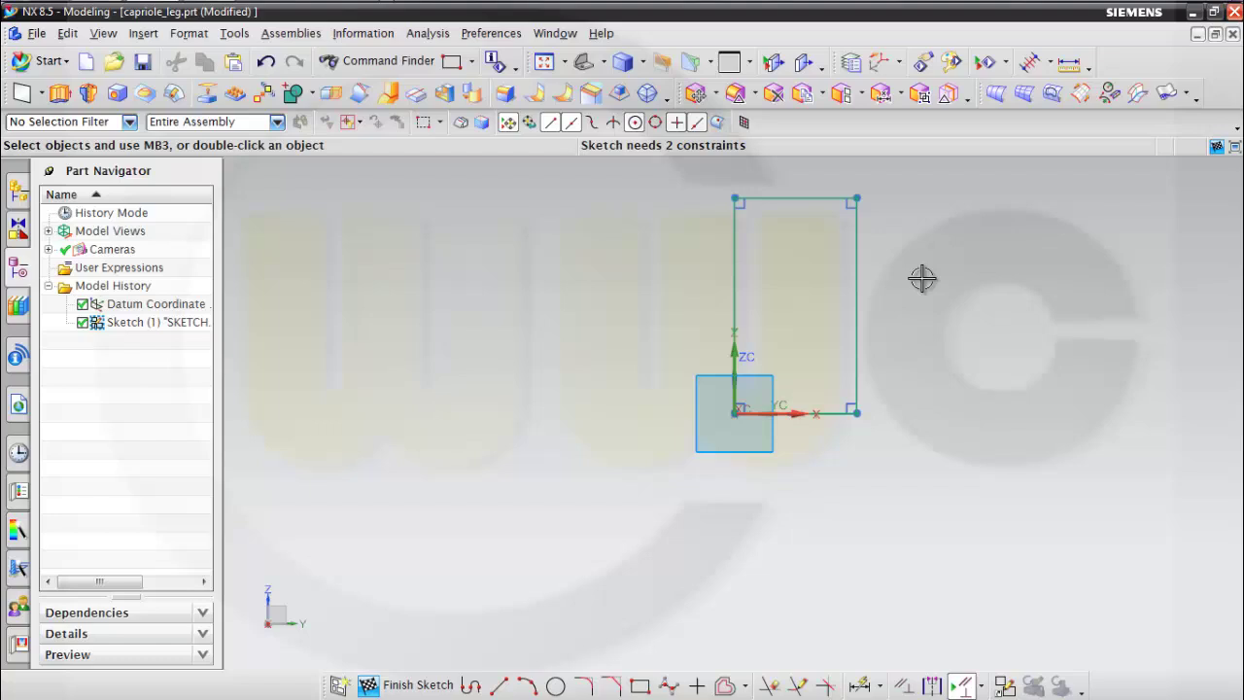
click(862, 290)
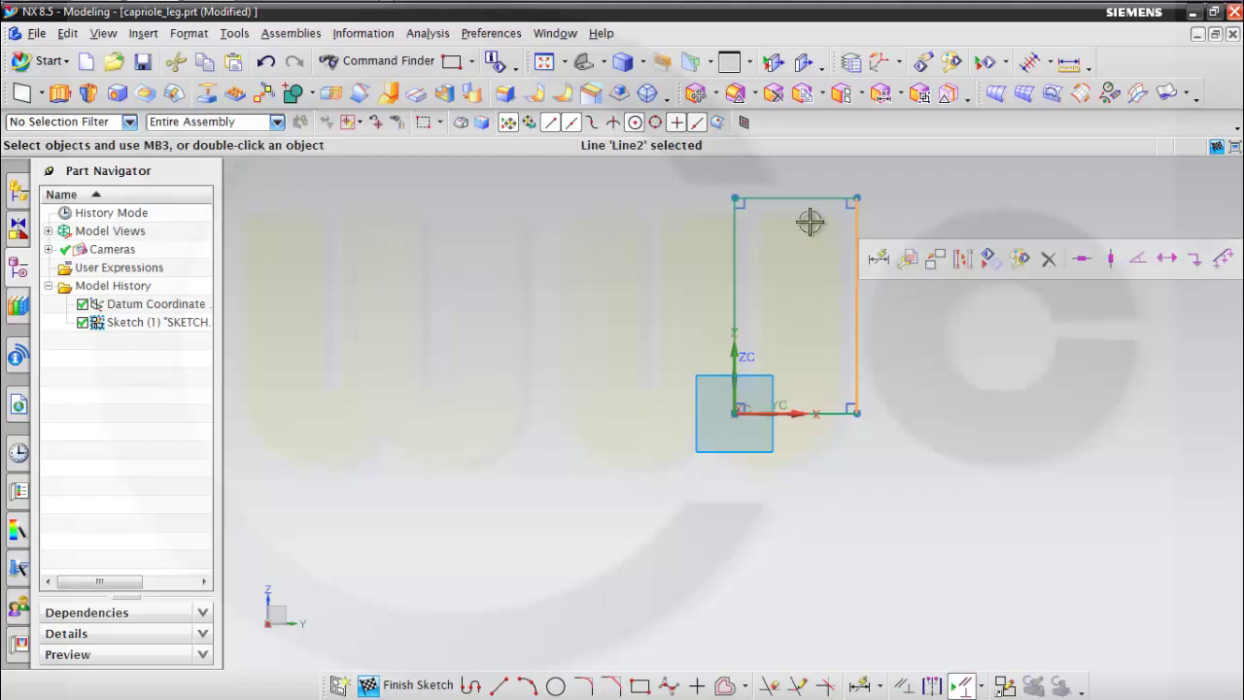
click(800, 202)
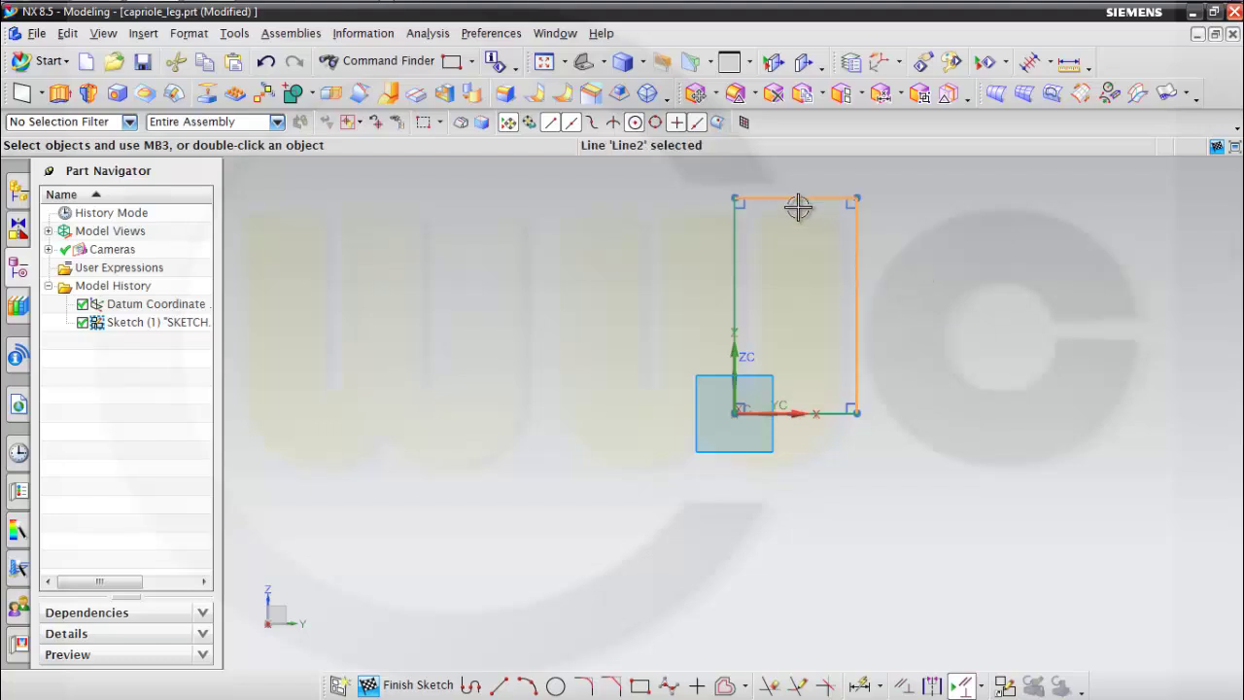
click(742, 260)
click(826, 410)
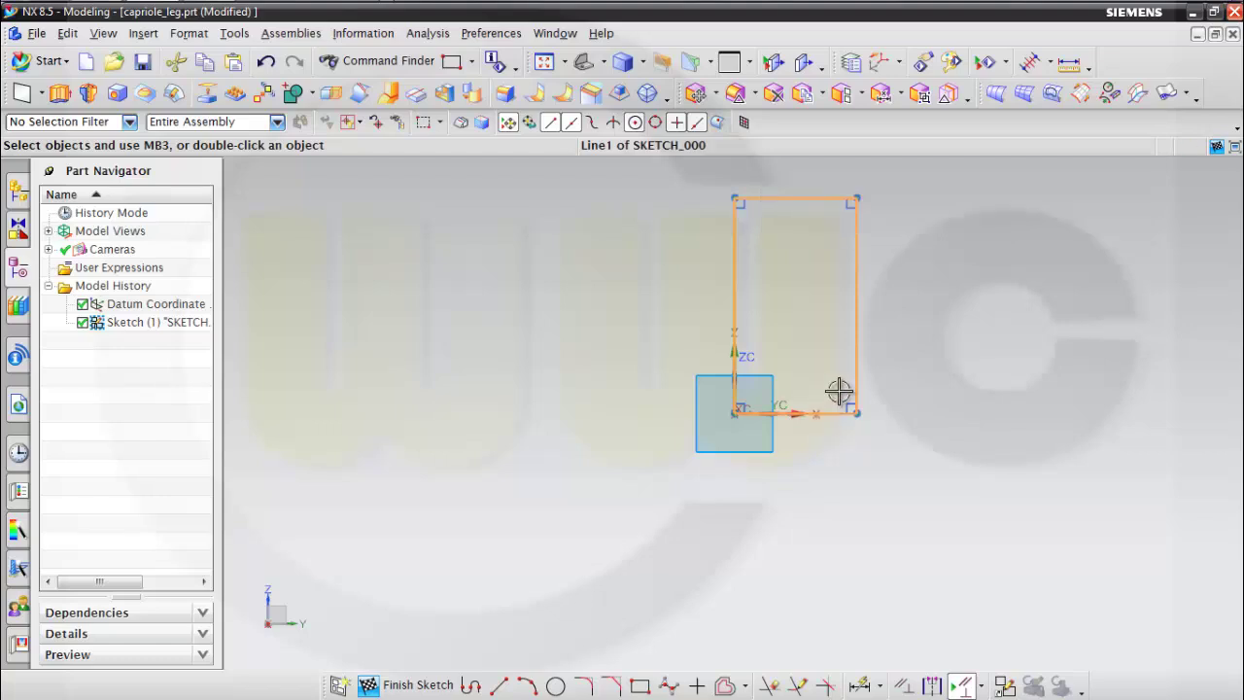
right_click(914, 292)
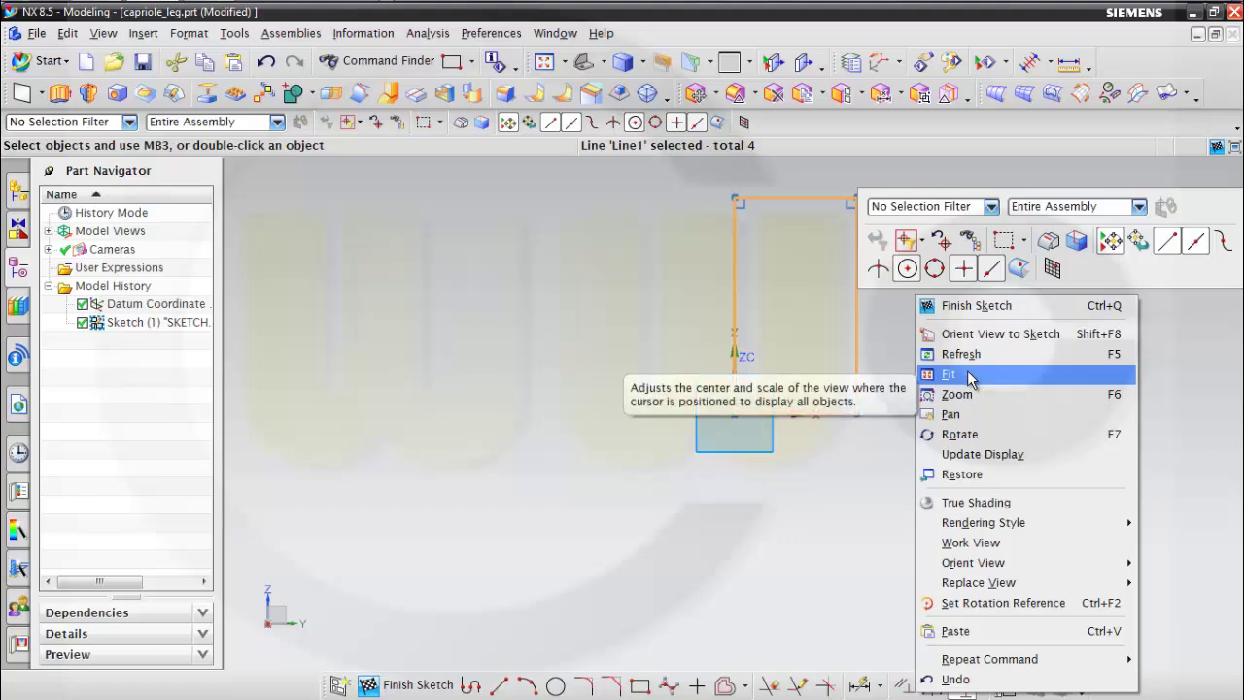
right_click(872, 328)
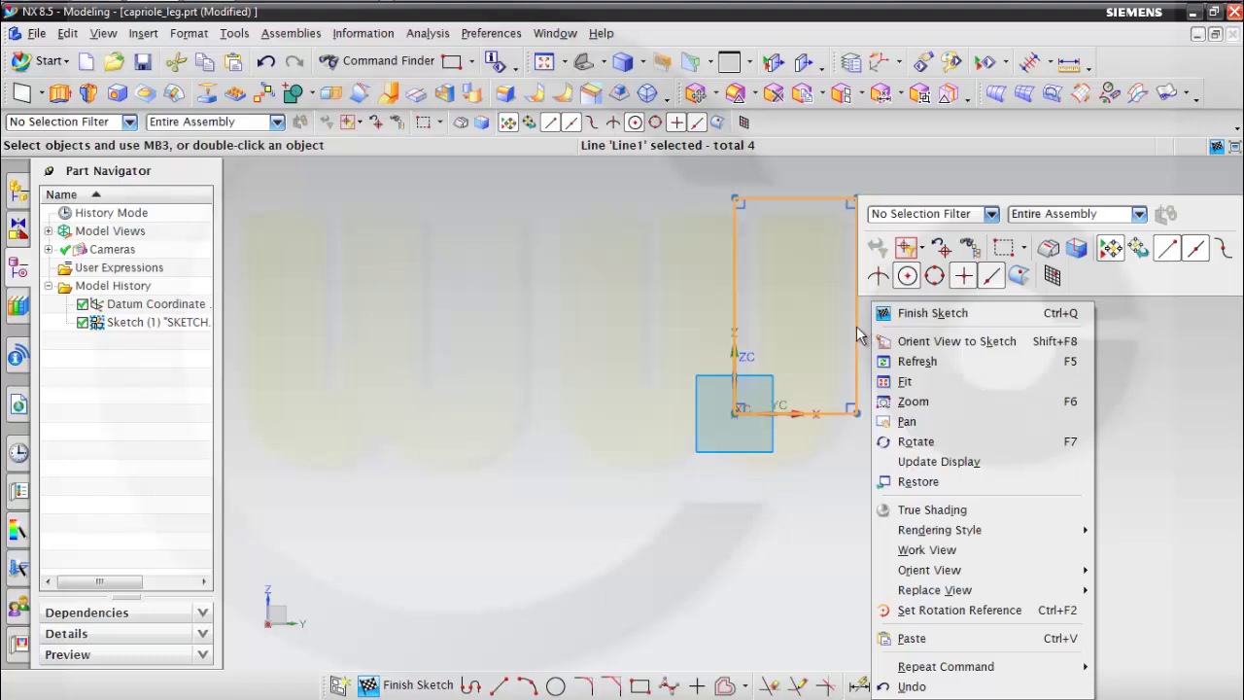
right_click(858, 333)
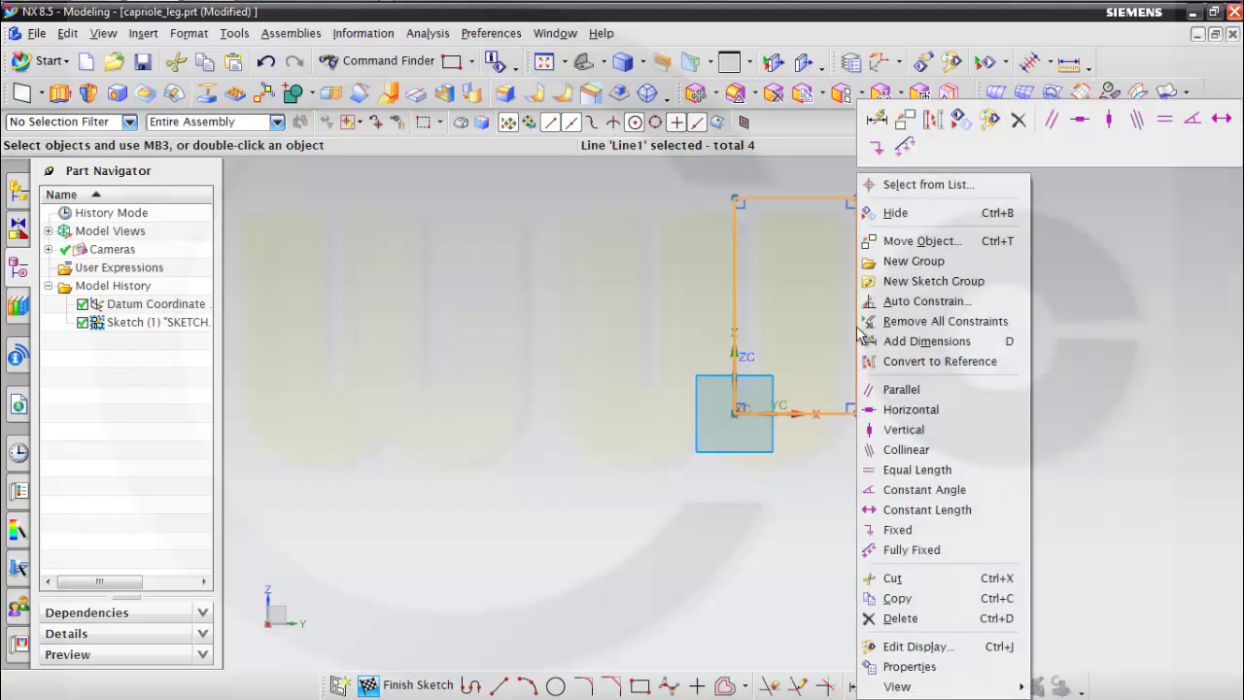
click(928, 360)
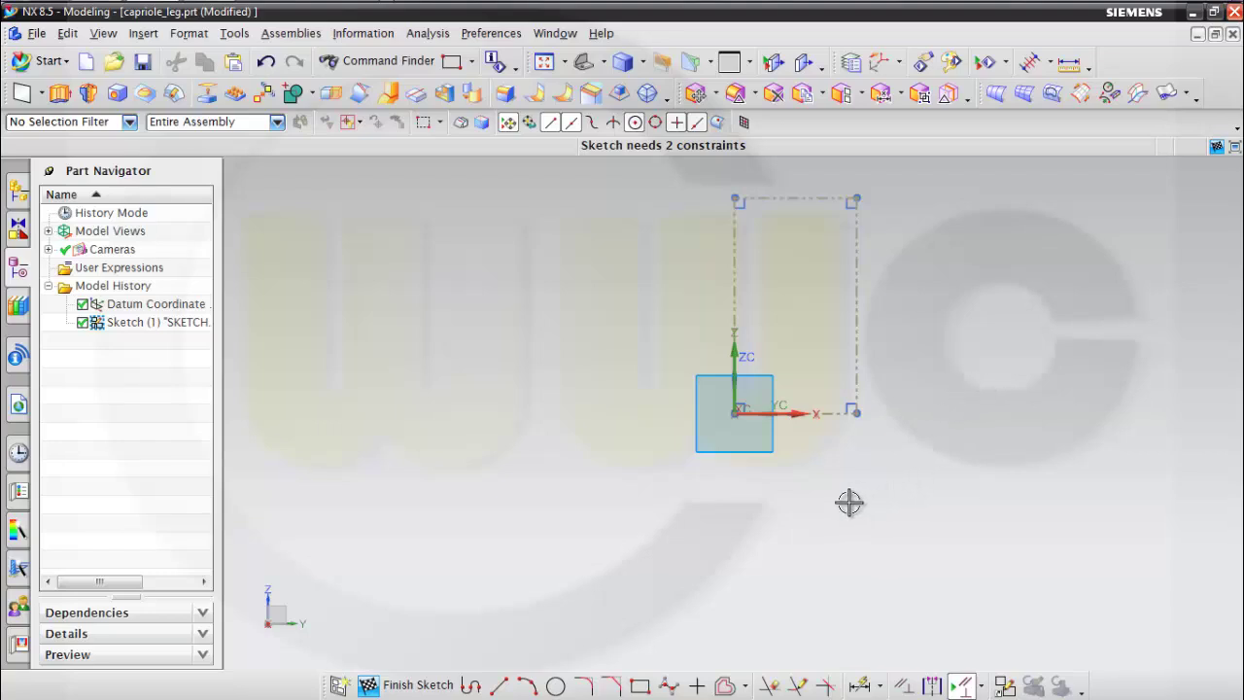
Draw a short line from the top edge's midpoint and a 15-long line along the bottom edge.
shift+middle_drag(858, 519, 767, 607)
scroll(822, 483, up, 3)
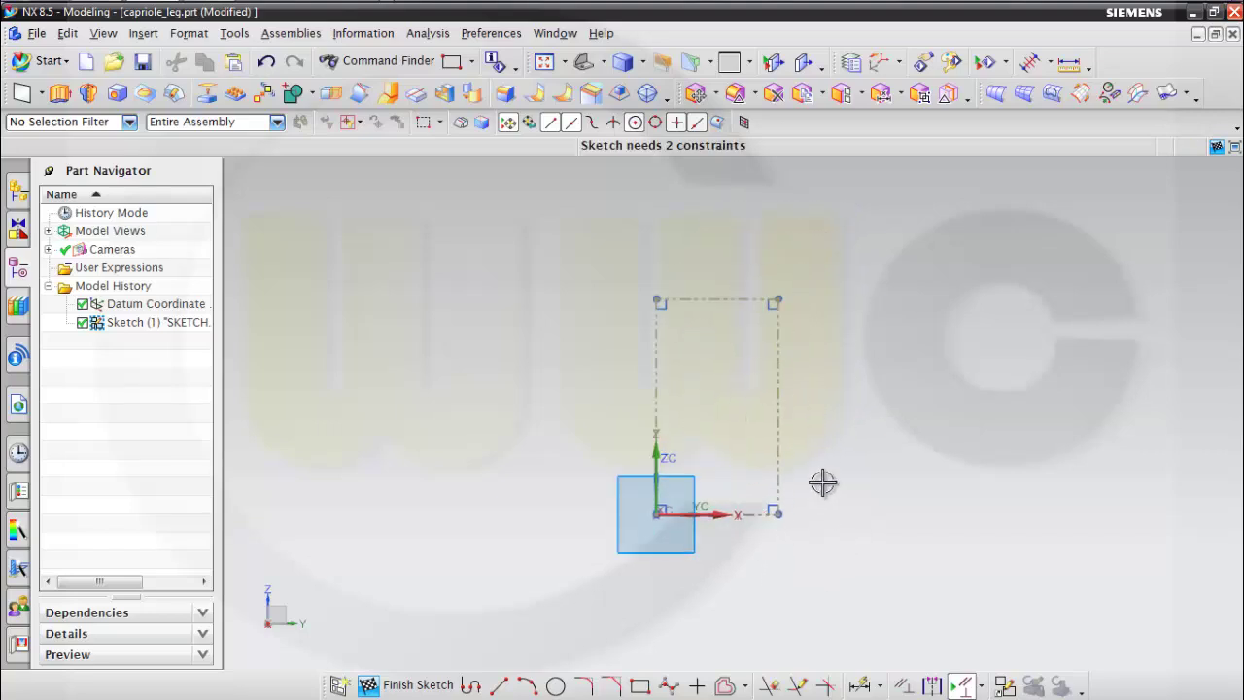
click(498, 685)
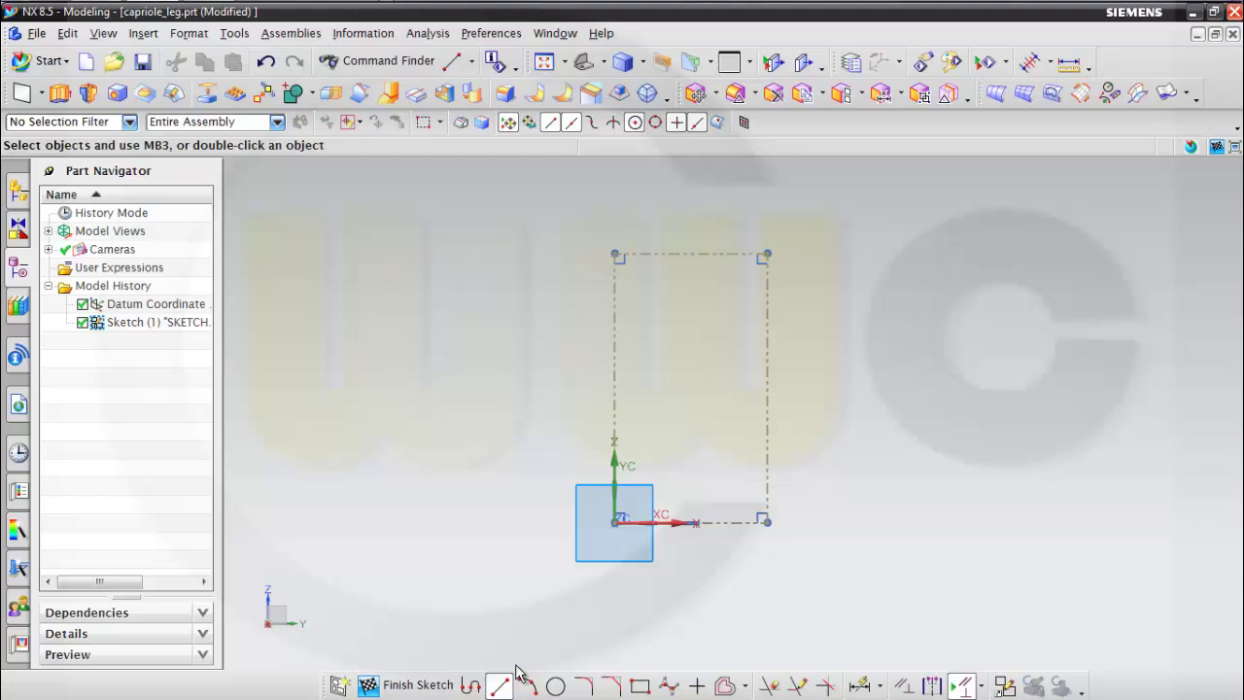
click(690, 255)
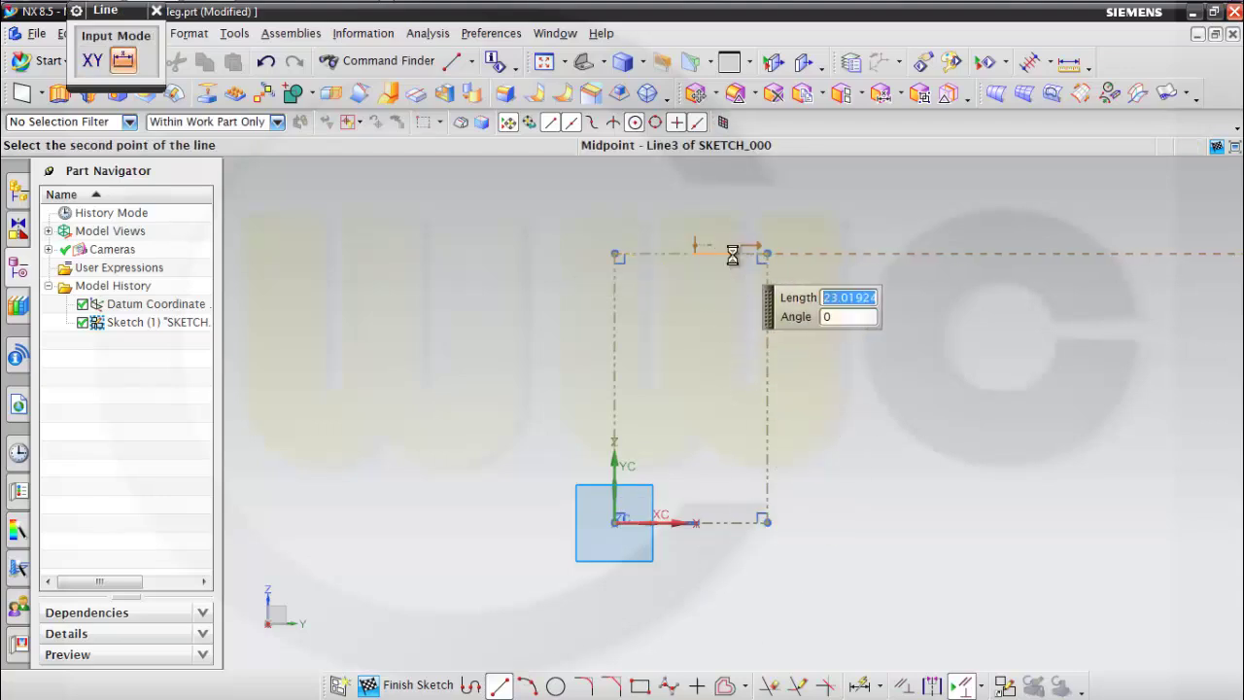
click(732, 254)
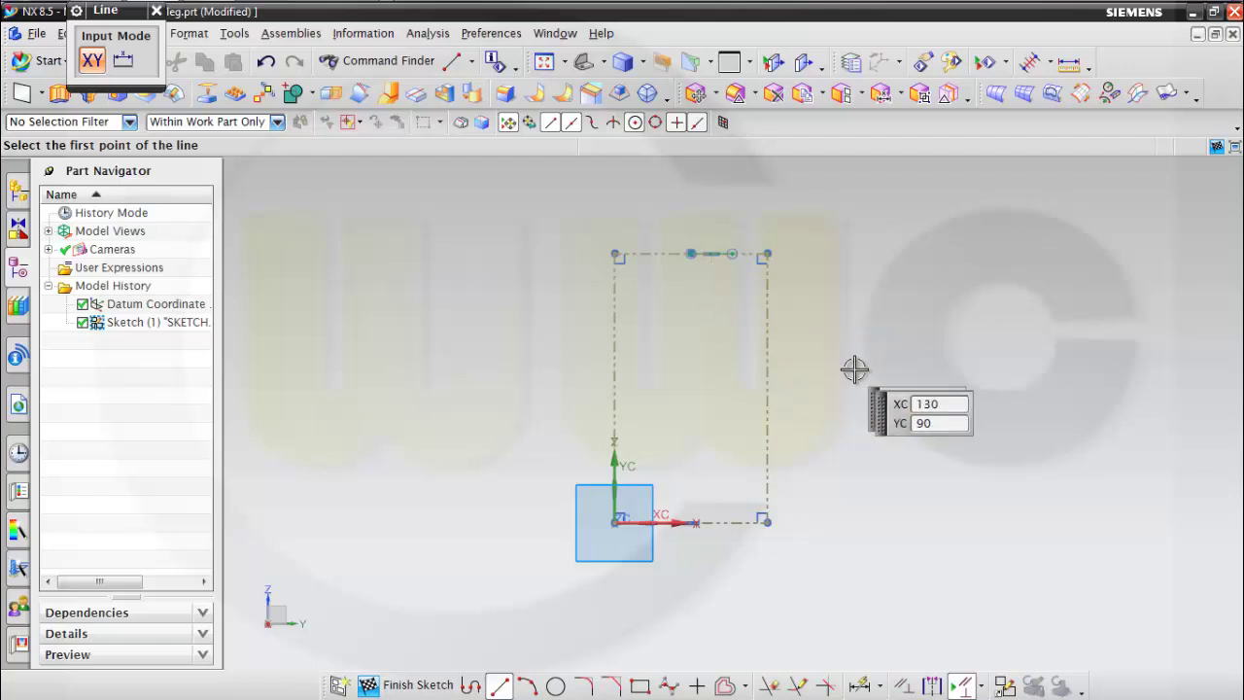
scroll(719, 573, up, 6)
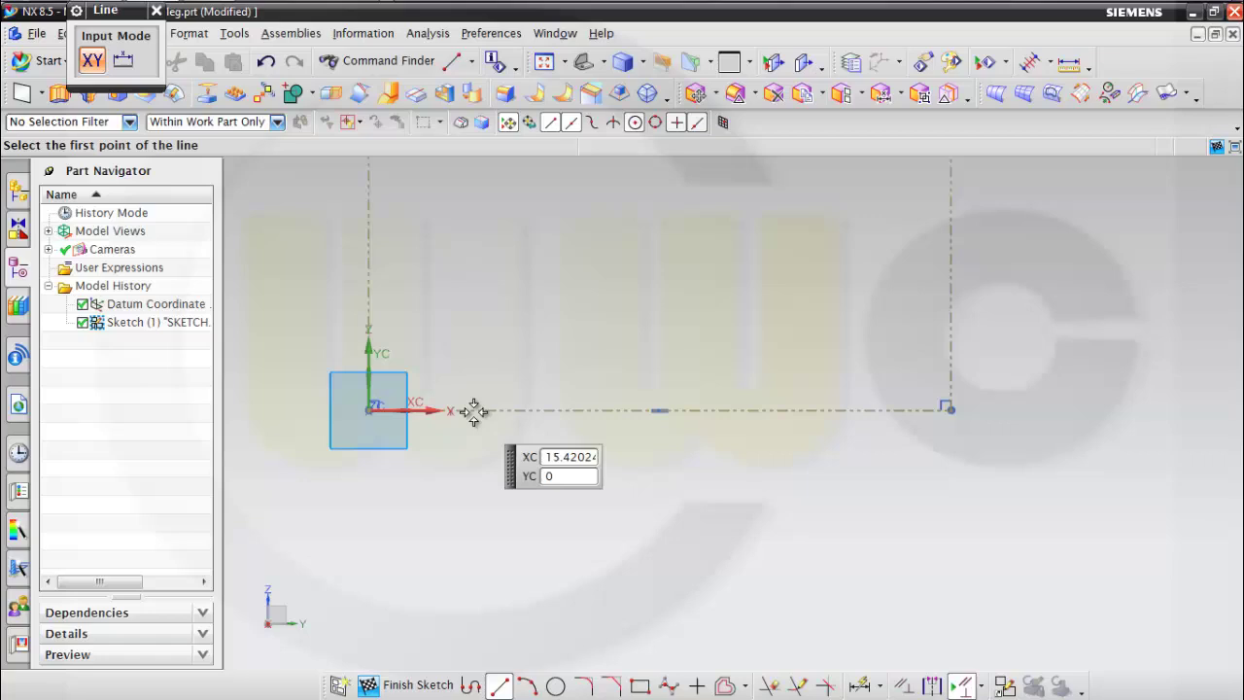
click(481, 409)
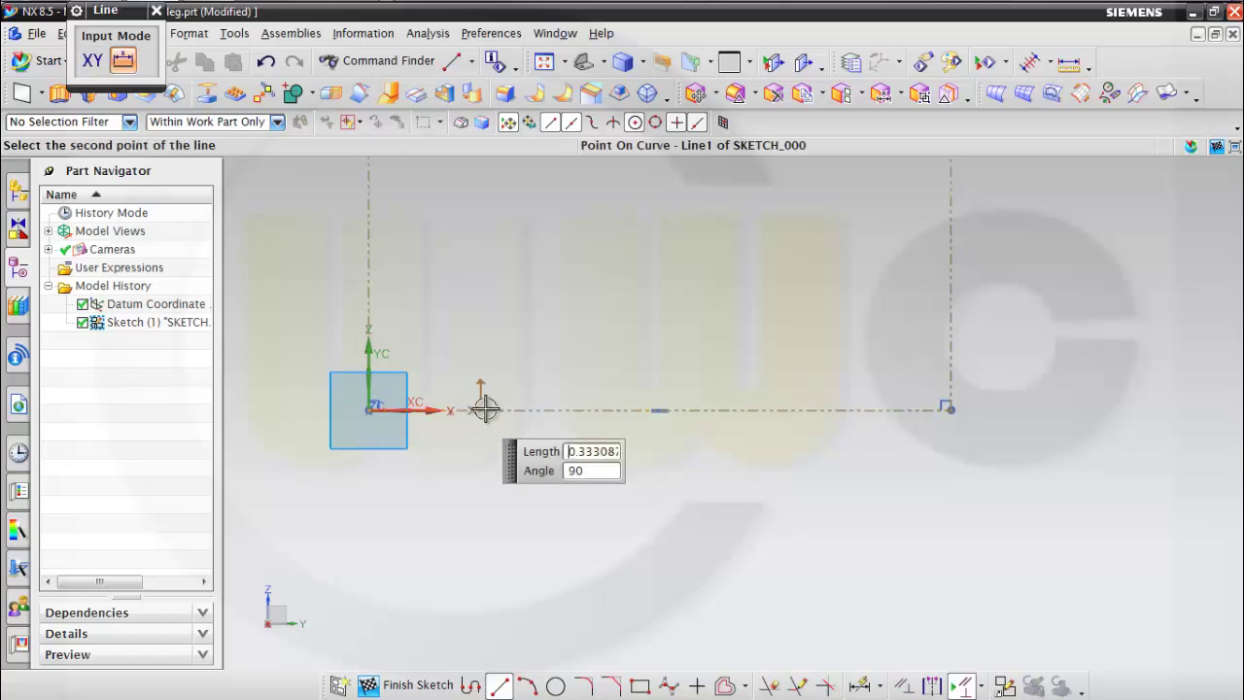
click(581, 409)
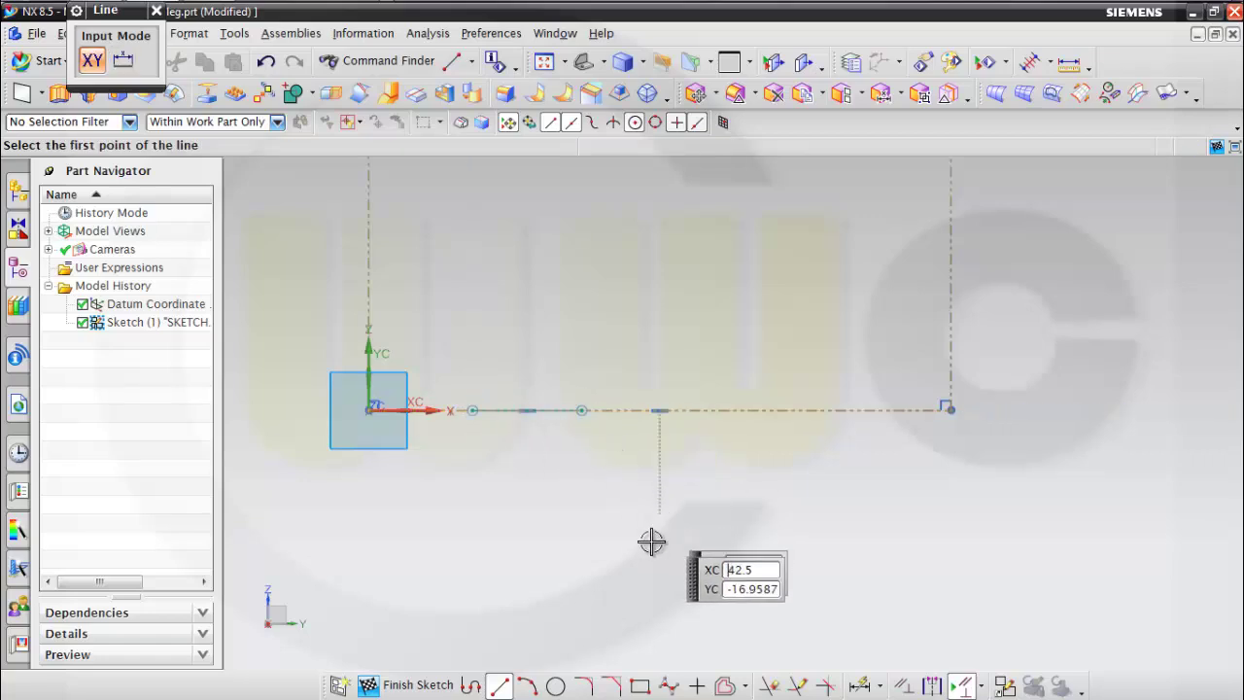
Begin a Studio Spline at the top line and add points curving down and left.
key(Escape)
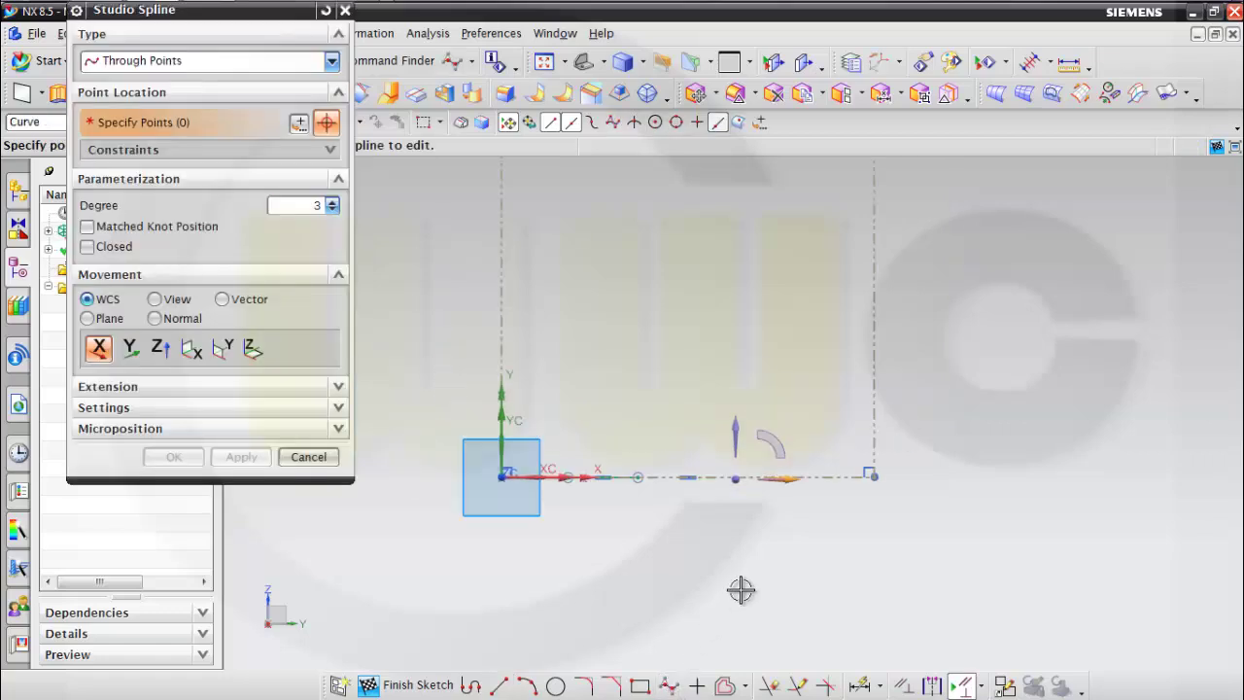
mouse_move(761, 360)
shift+middle_down()
mouse_move(817, 558)
mouse_move(797, 600)
shift+middle_up()
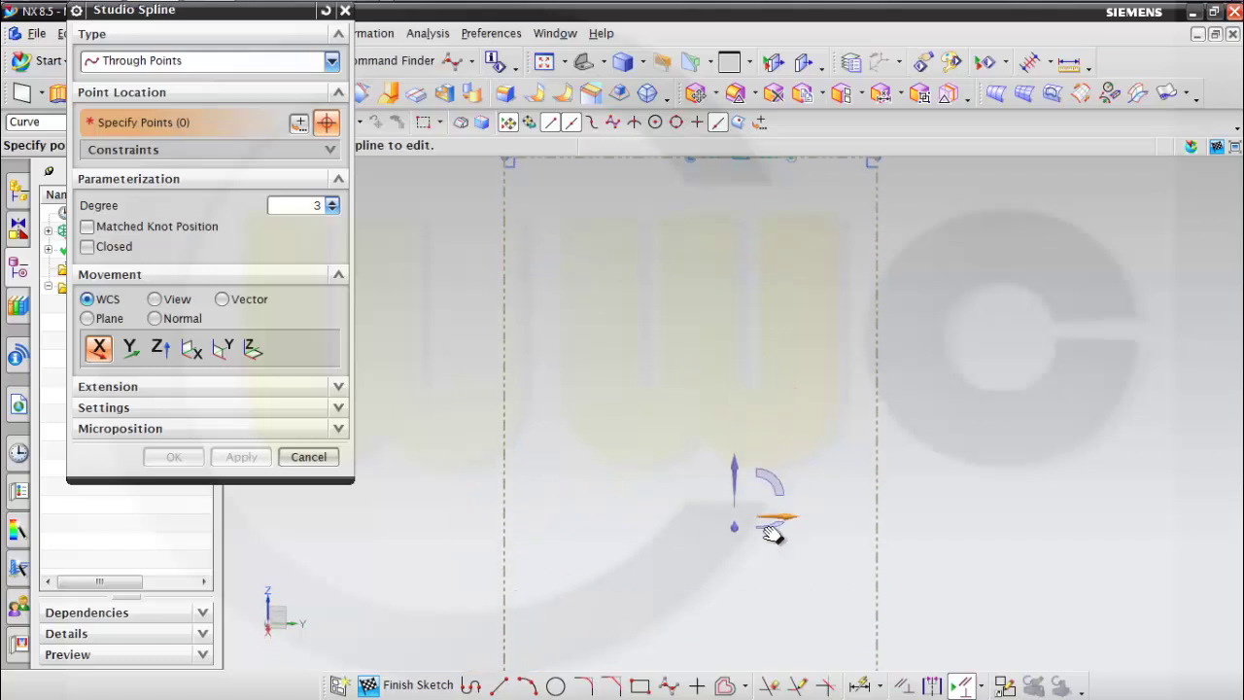
scroll(764, 521, up, 2)
shift+middle_drag(764, 522, 729, 327)
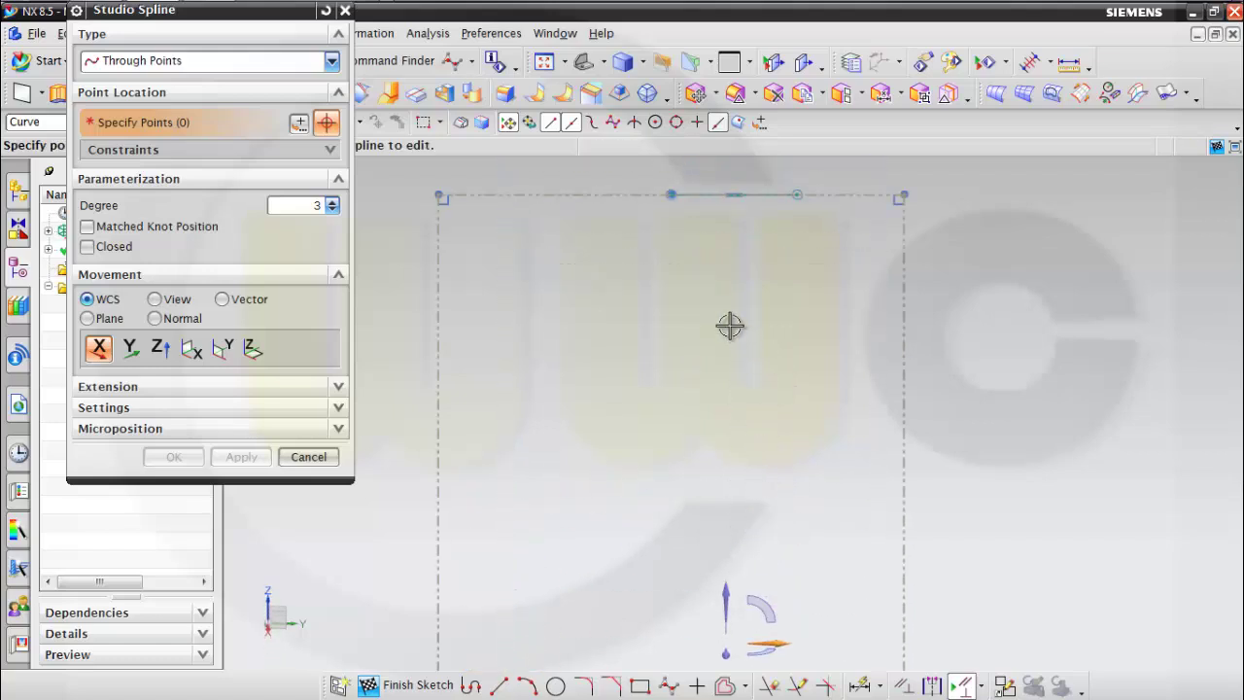
click(669, 194)
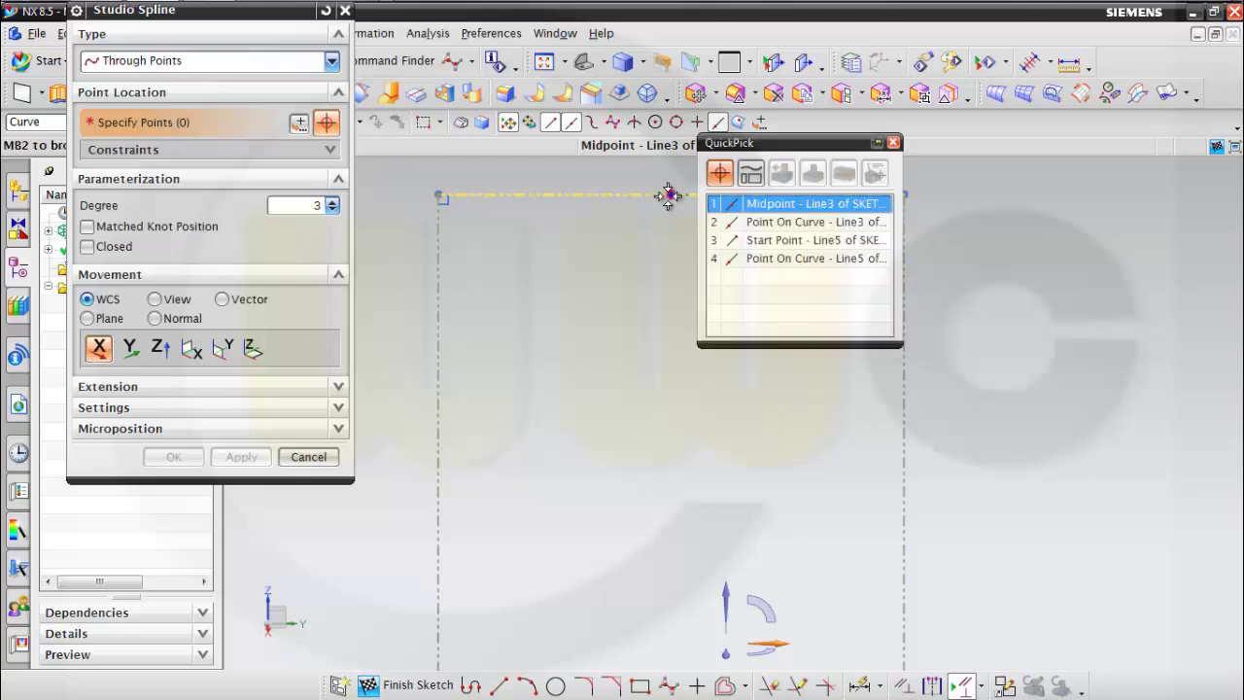
click(729, 222)
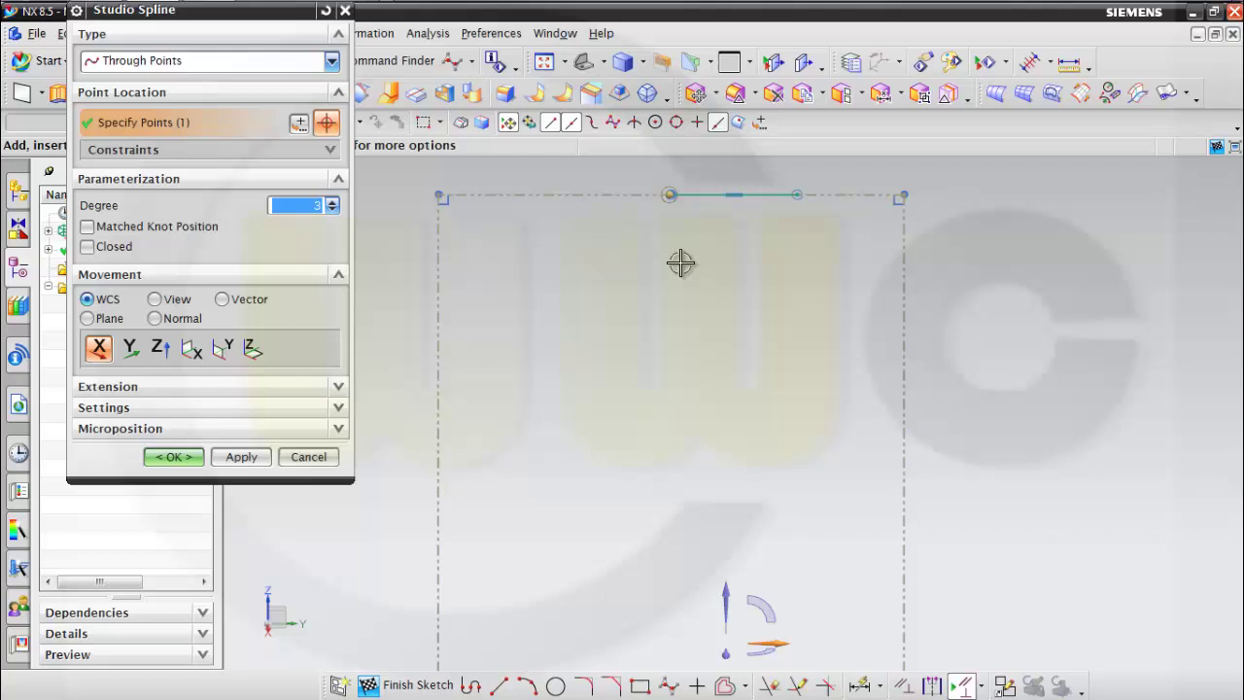
click(596, 290)
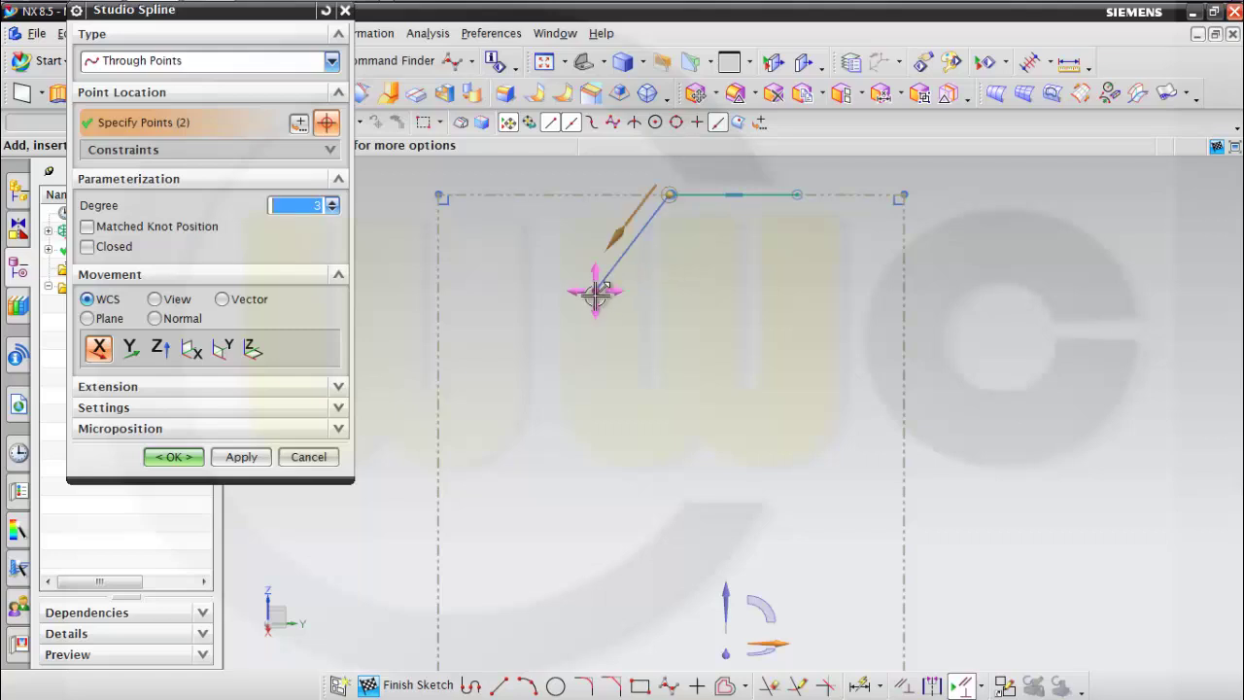
click(591, 403)
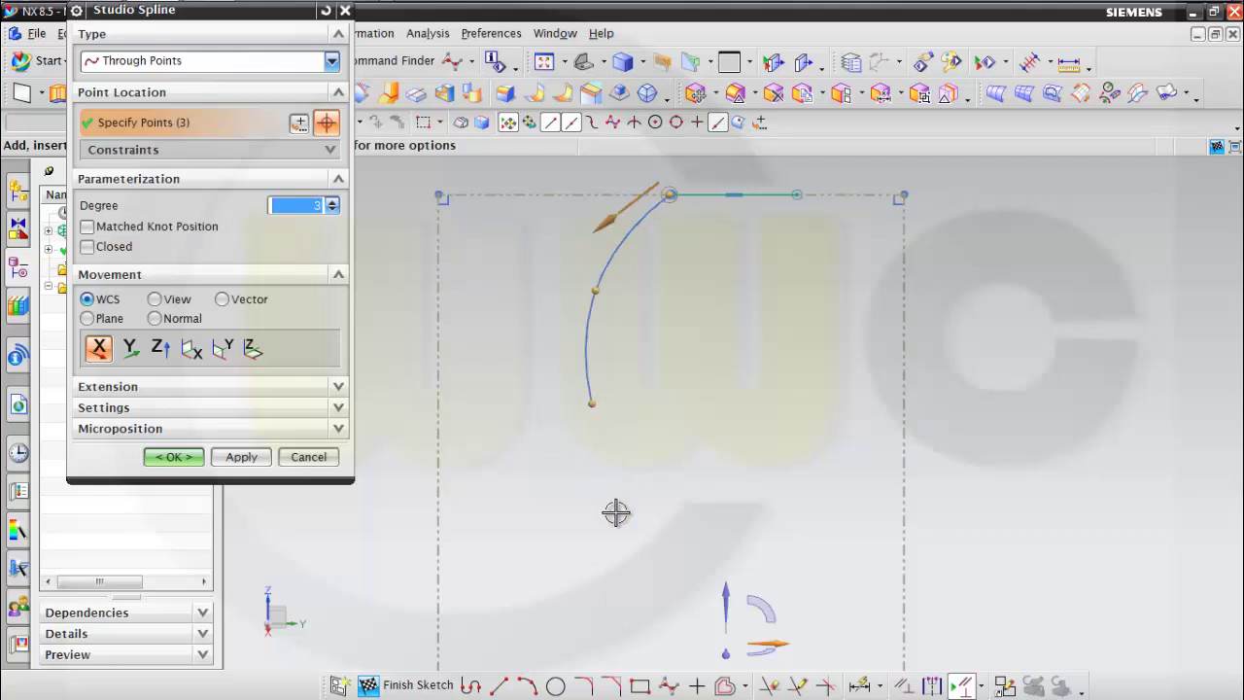
Add the lower points and end the six-point spline at Line6's start point.
click(636, 607)
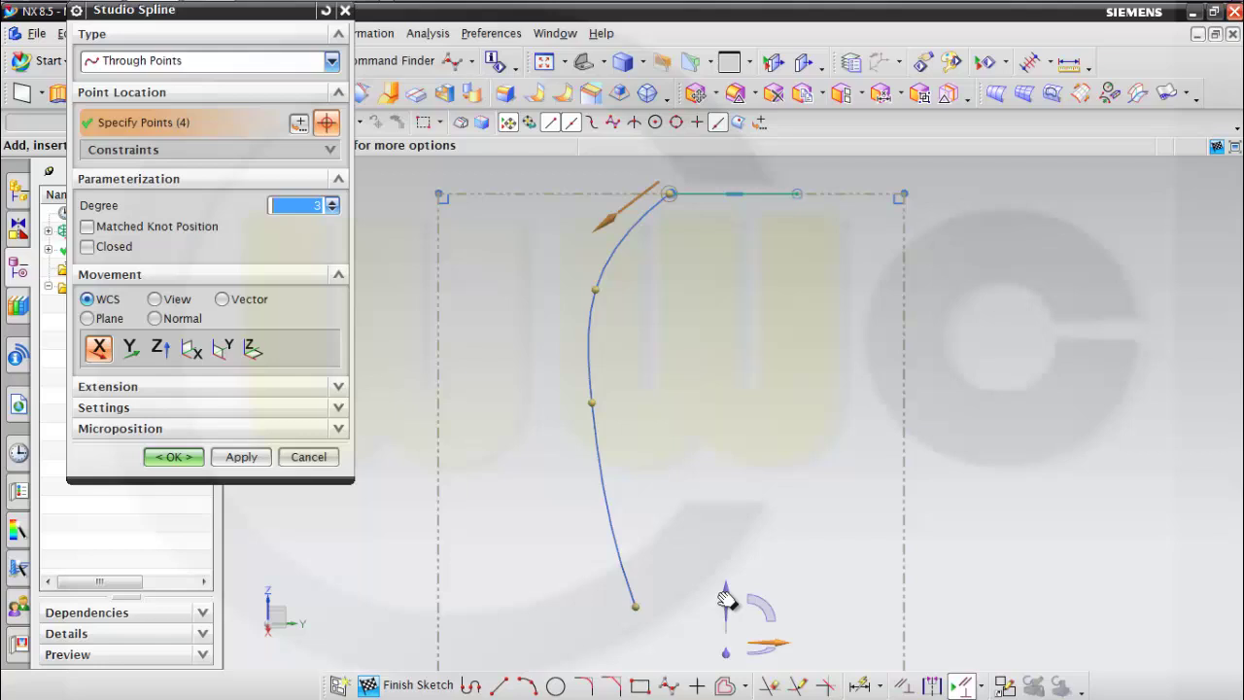
shift+middle_drag(730, 599, 833, 270)
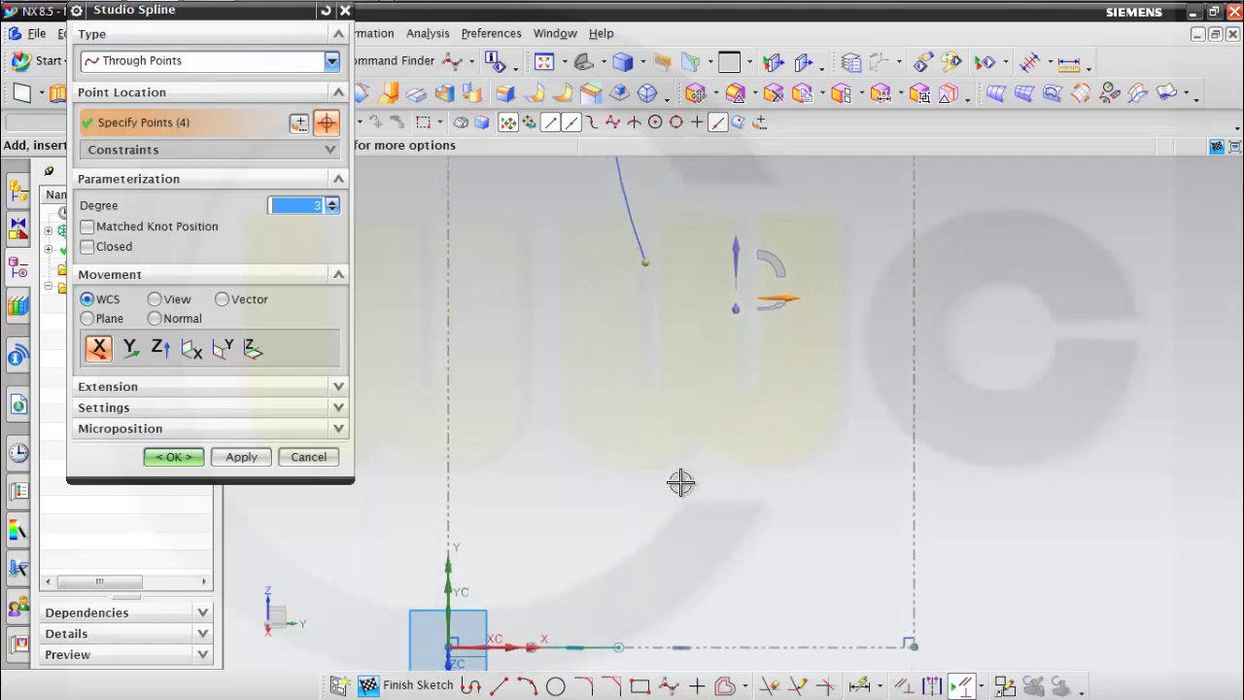
click(616, 514)
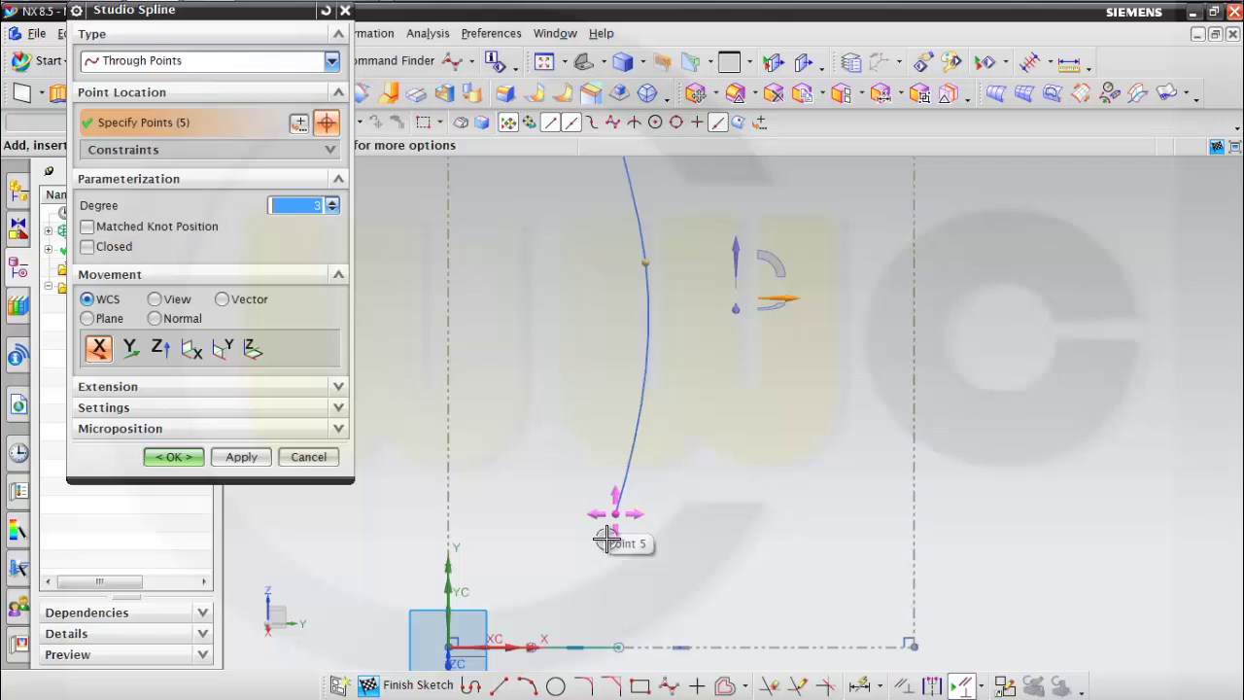
click(530, 645)
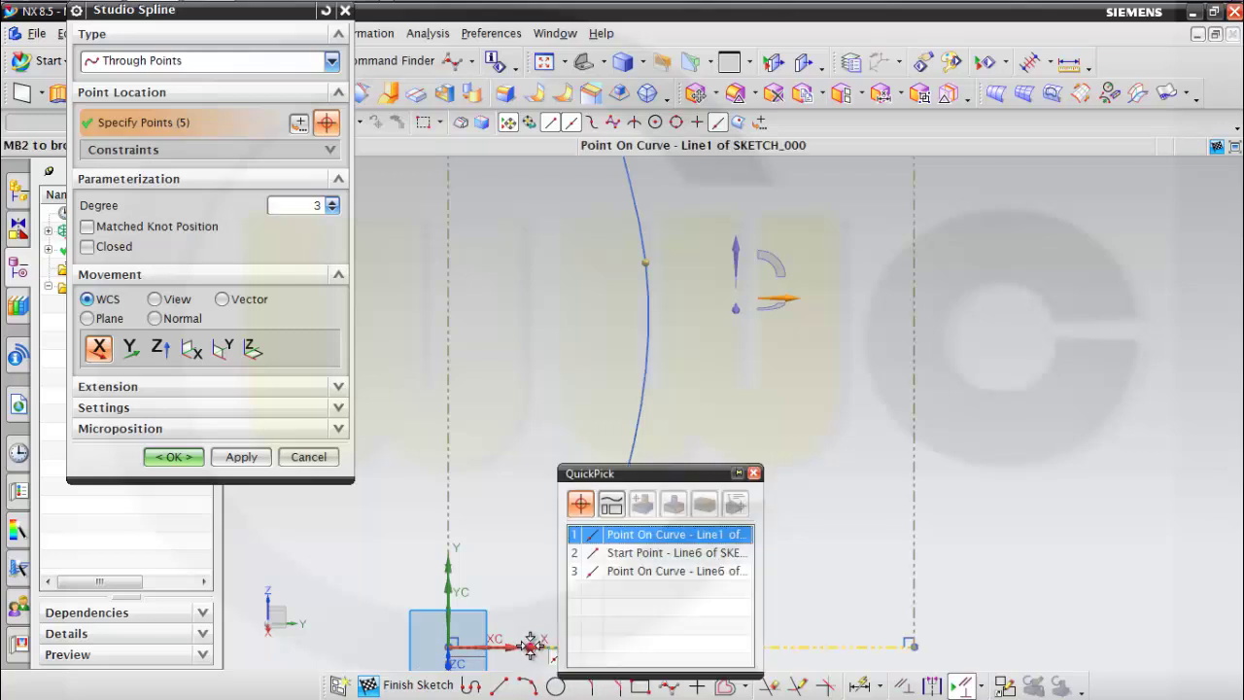
click(630, 554)
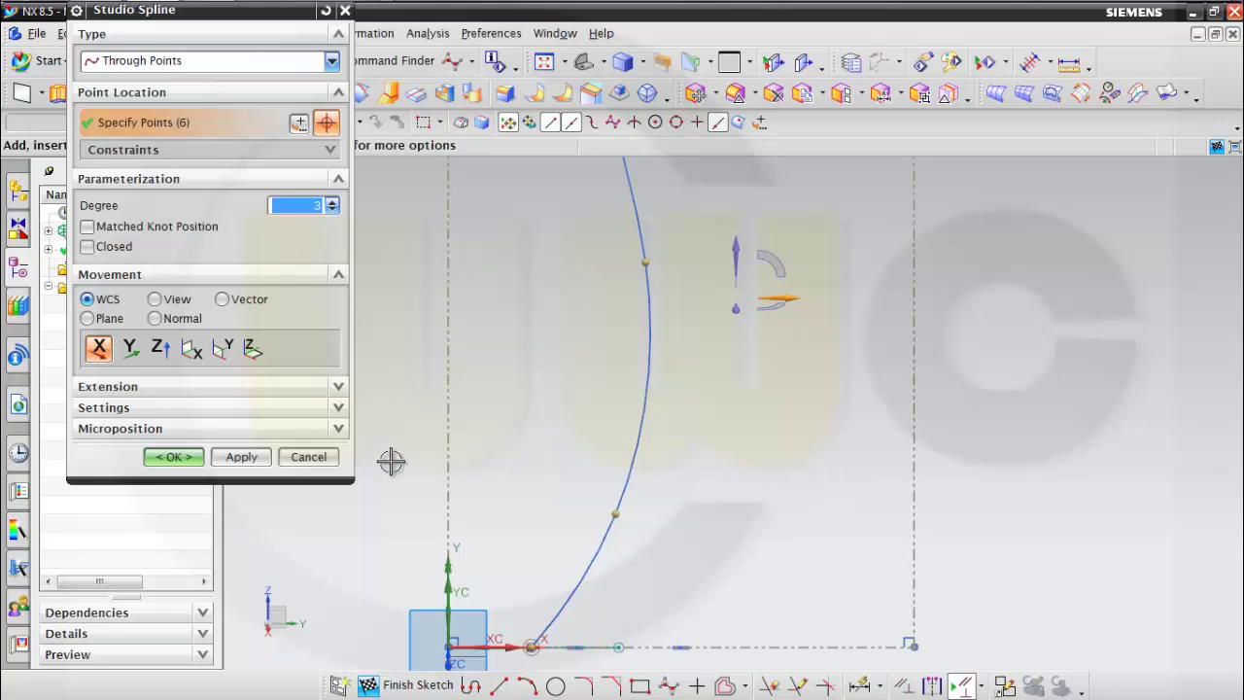
Create the first spline and start a second one on the top edge, adding points downward.
click(233, 459)
shift+middle_drag(715, 388, 708, 561)
mouse_move(741, 309)
shift+middle_down()
mouse_move(739, 435)
mouse_move(716, 453)
shift+middle_up()
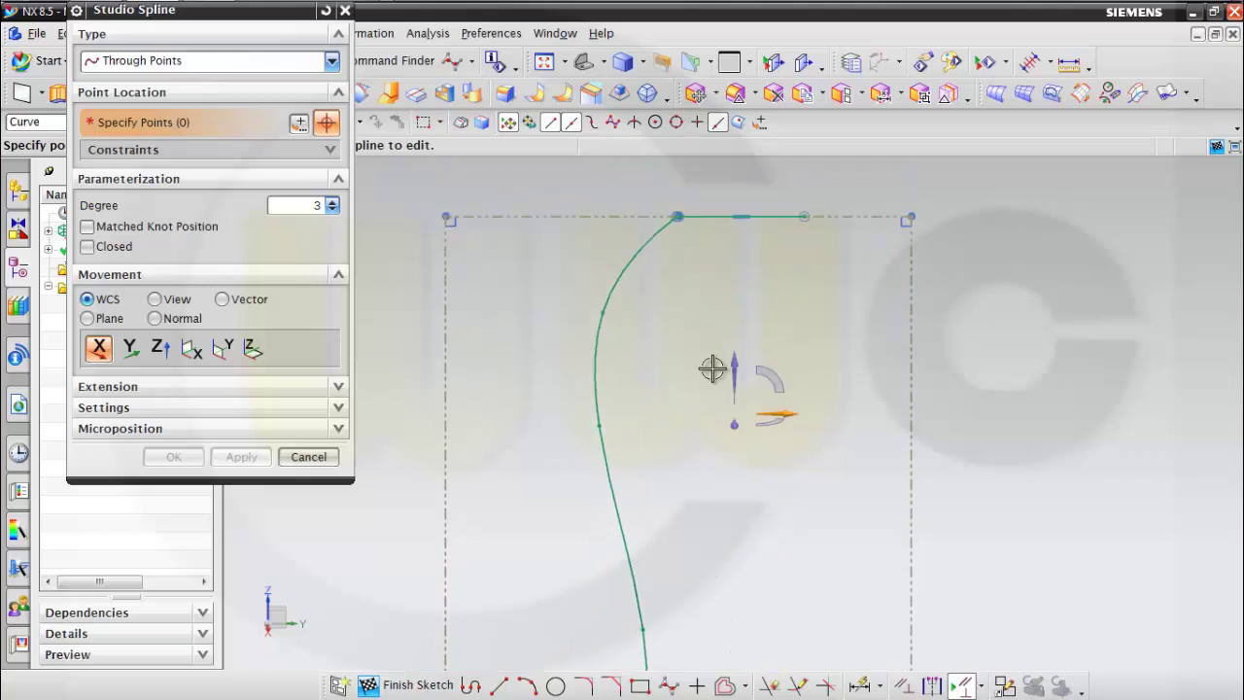
click(806, 215)
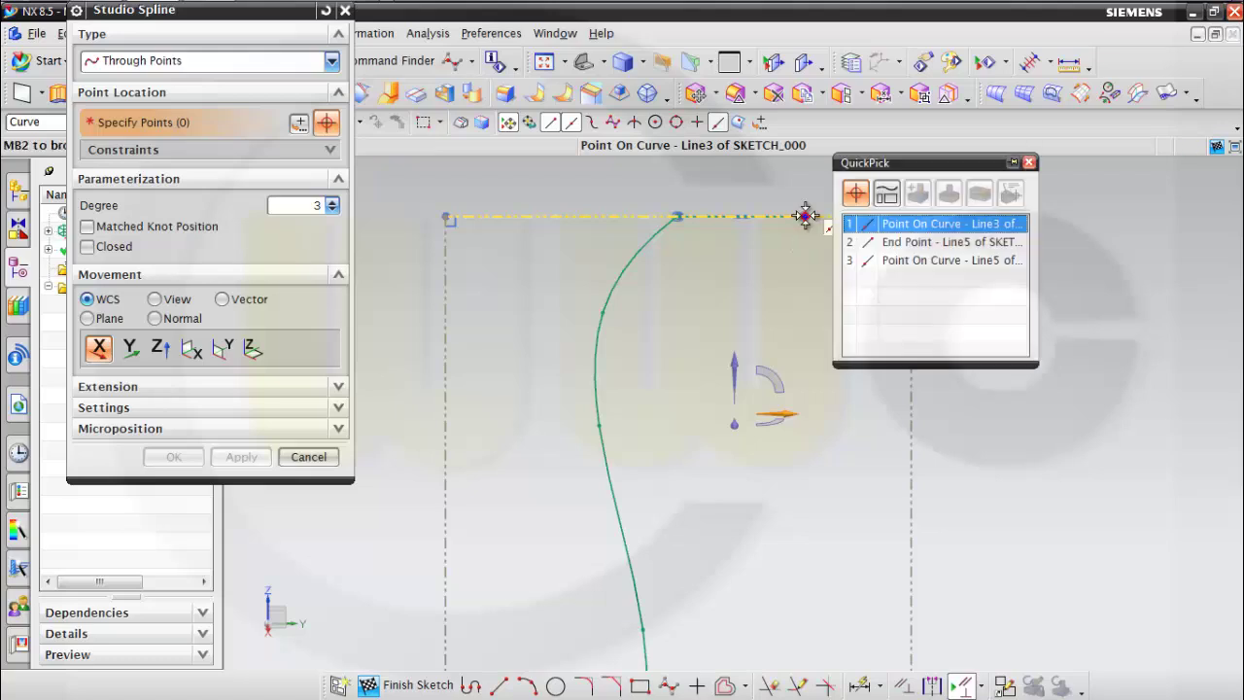
click(886, 240)
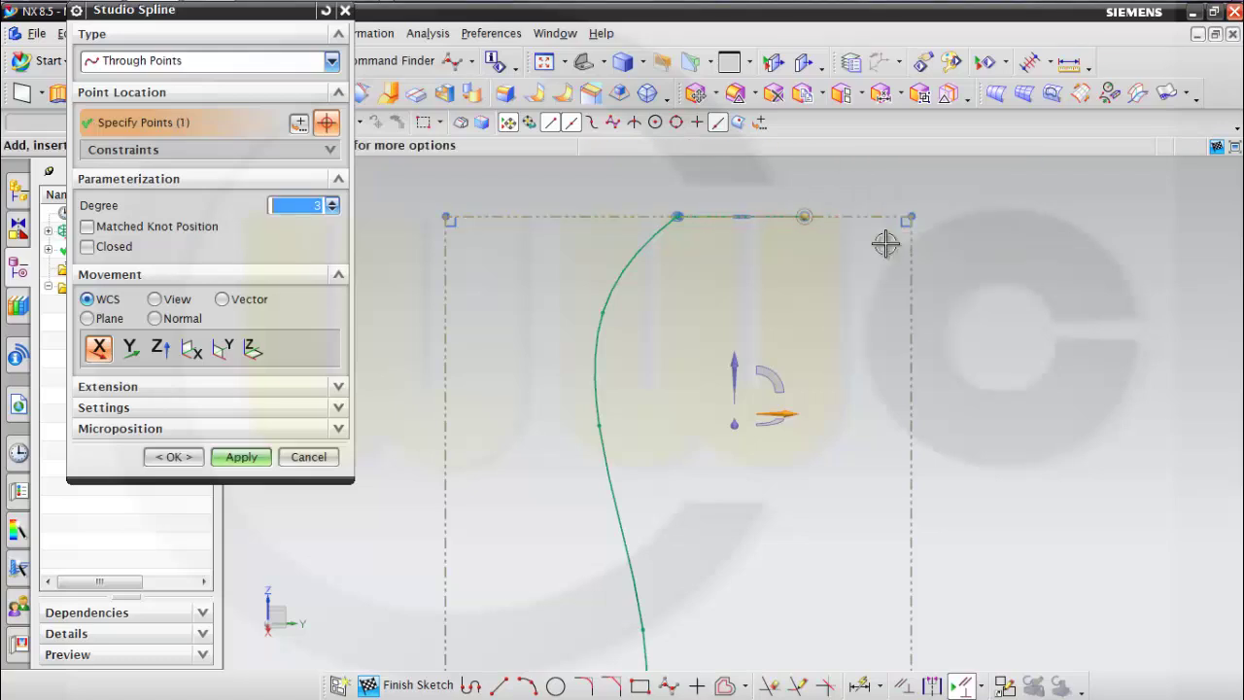
click(715, 382)
click(736, 547)
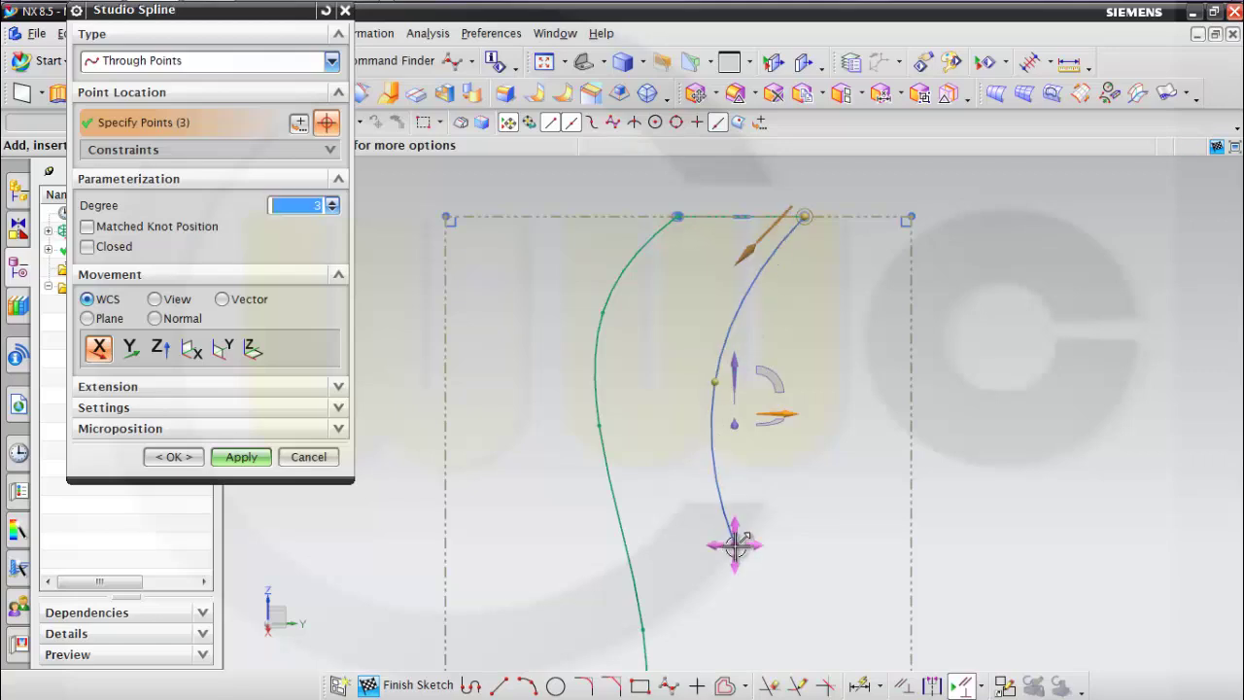
Add the lower points, end the second spline on Line1's point on the bottom line, and create it.
shift+middle_drag(799, 567, 782, 370)
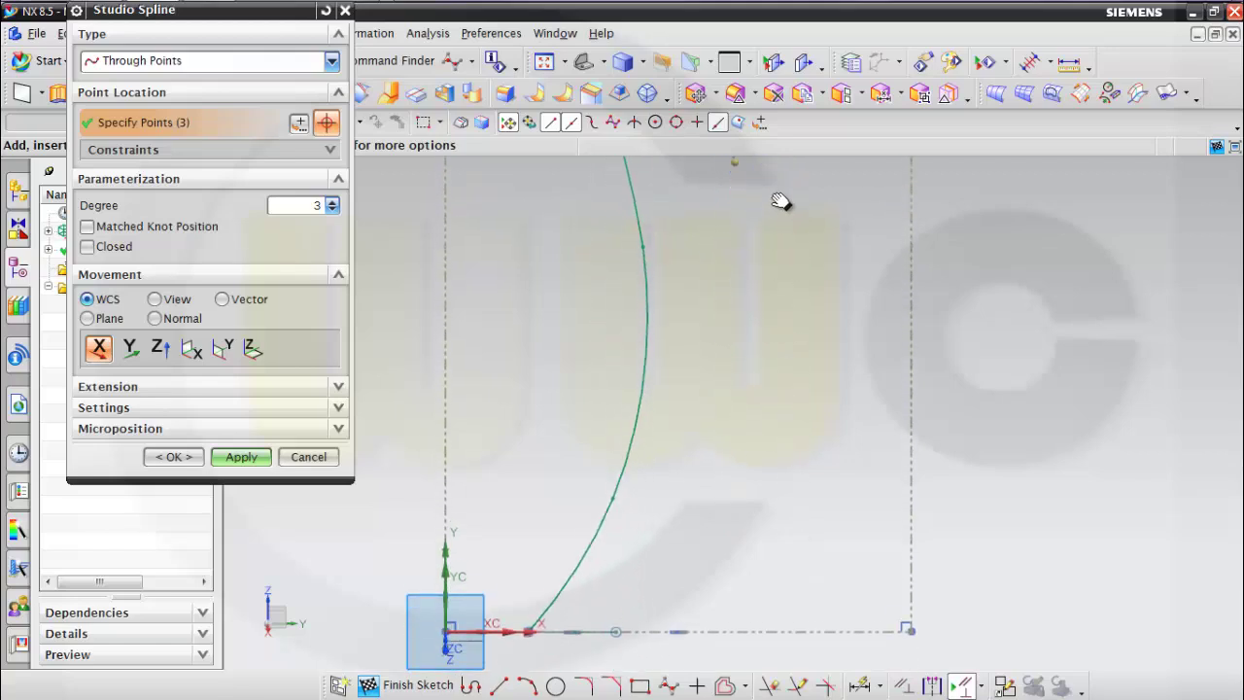
click(752, 323)
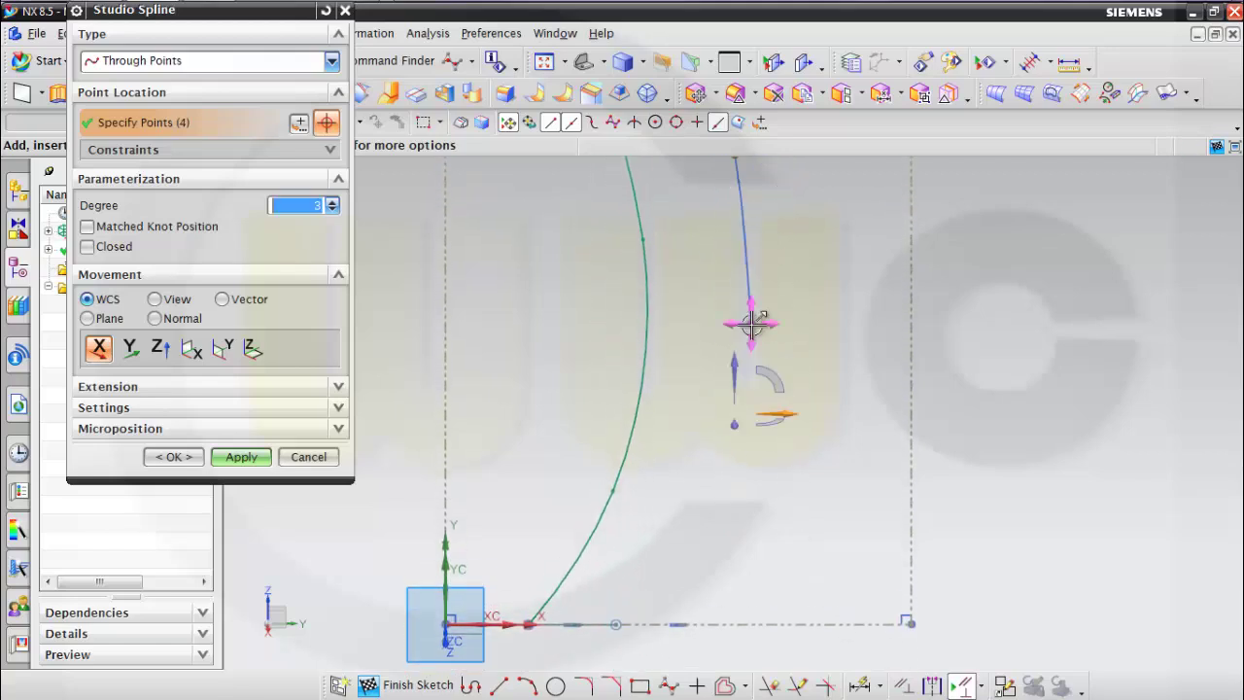
click(707, 505)
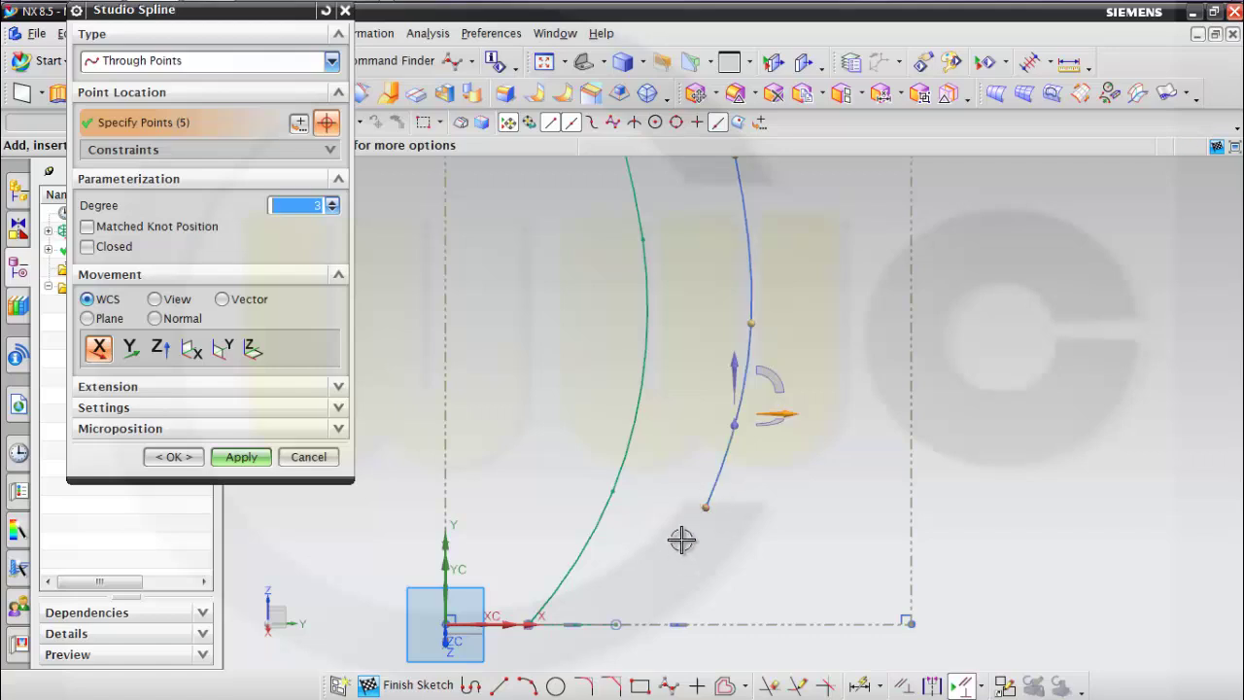
click(616, 623)
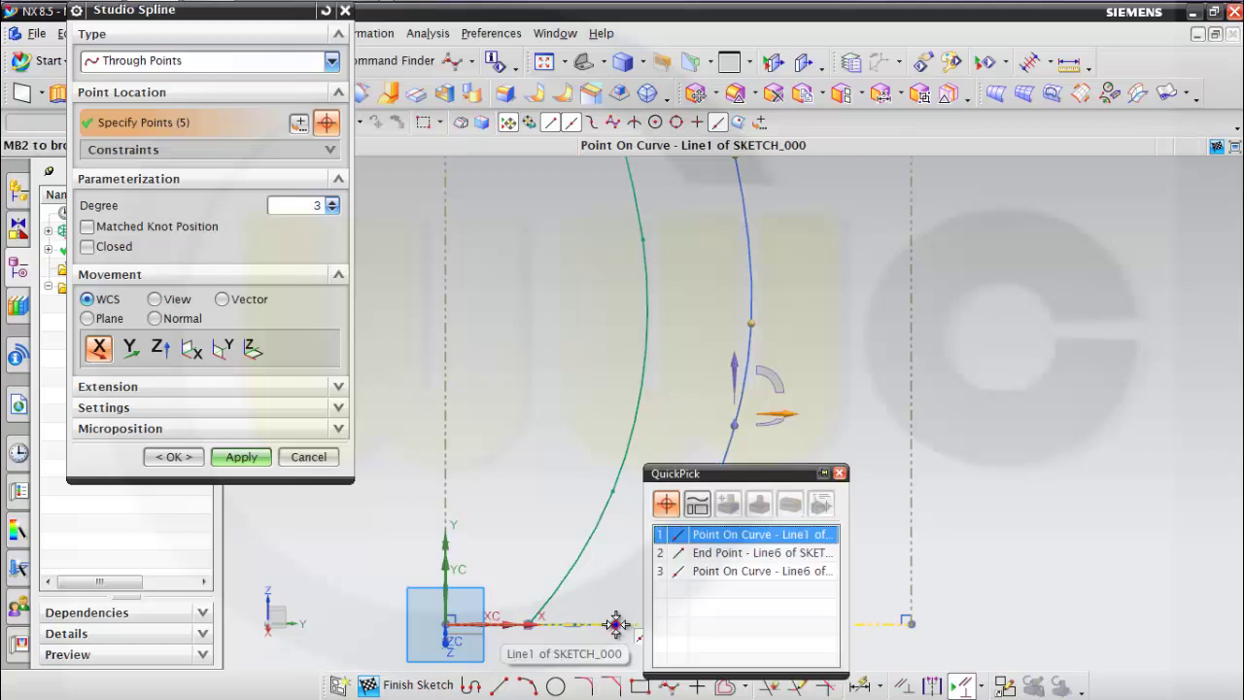
click(701, 572)
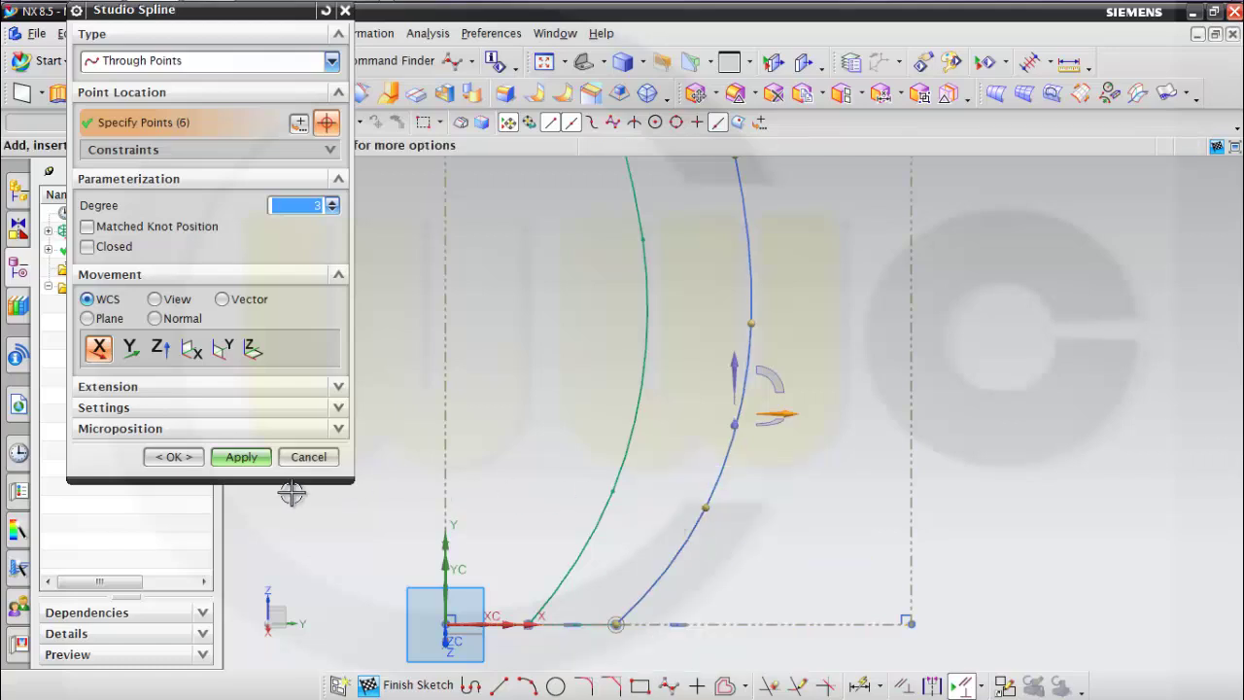
click(189, 462)
scroll(681, 449, down, 4)
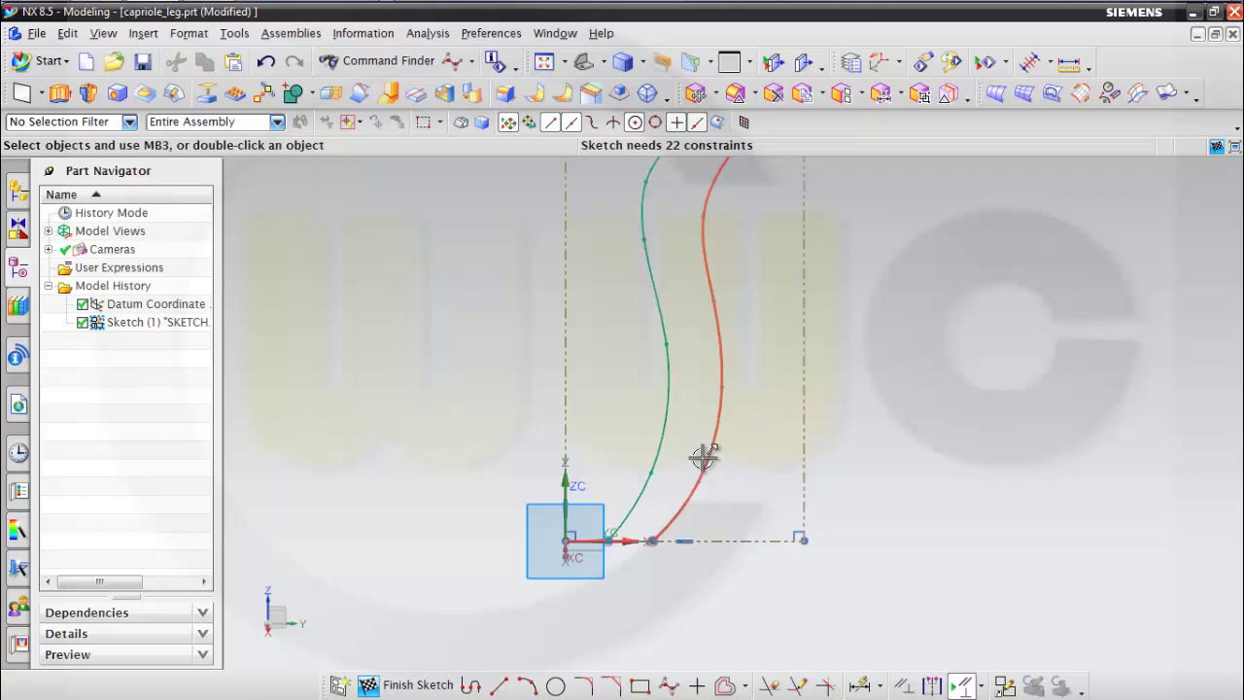
scroll(735, 453, up, 1)
scroll(674, 452, down, 1)
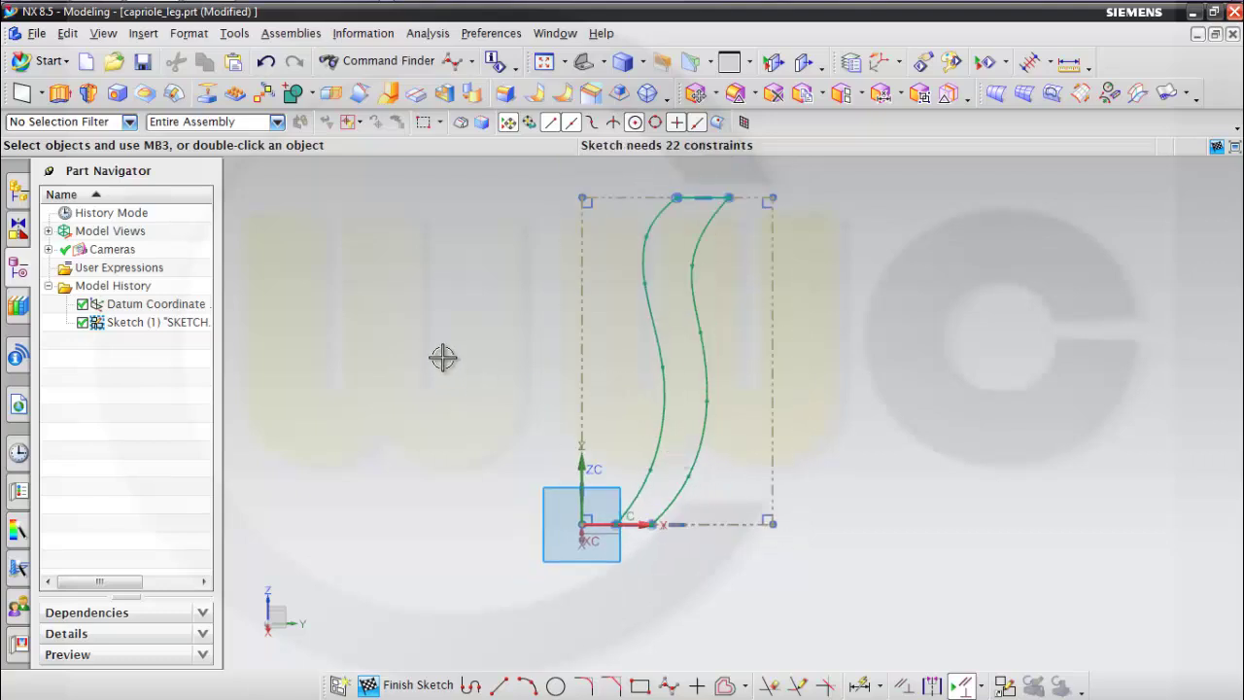
Finish the sketch and bring up the options for Sketch (1) in the Part Navigator.
click(418, 685)
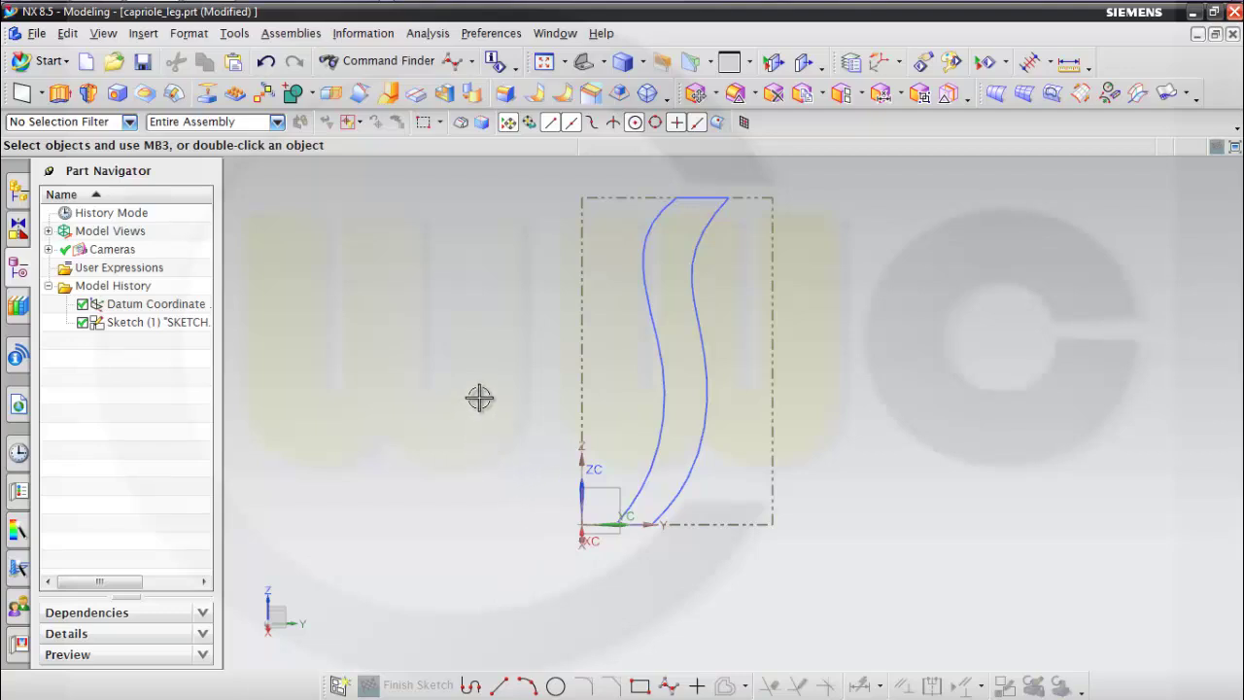
scroll(474, 398, down, 1)
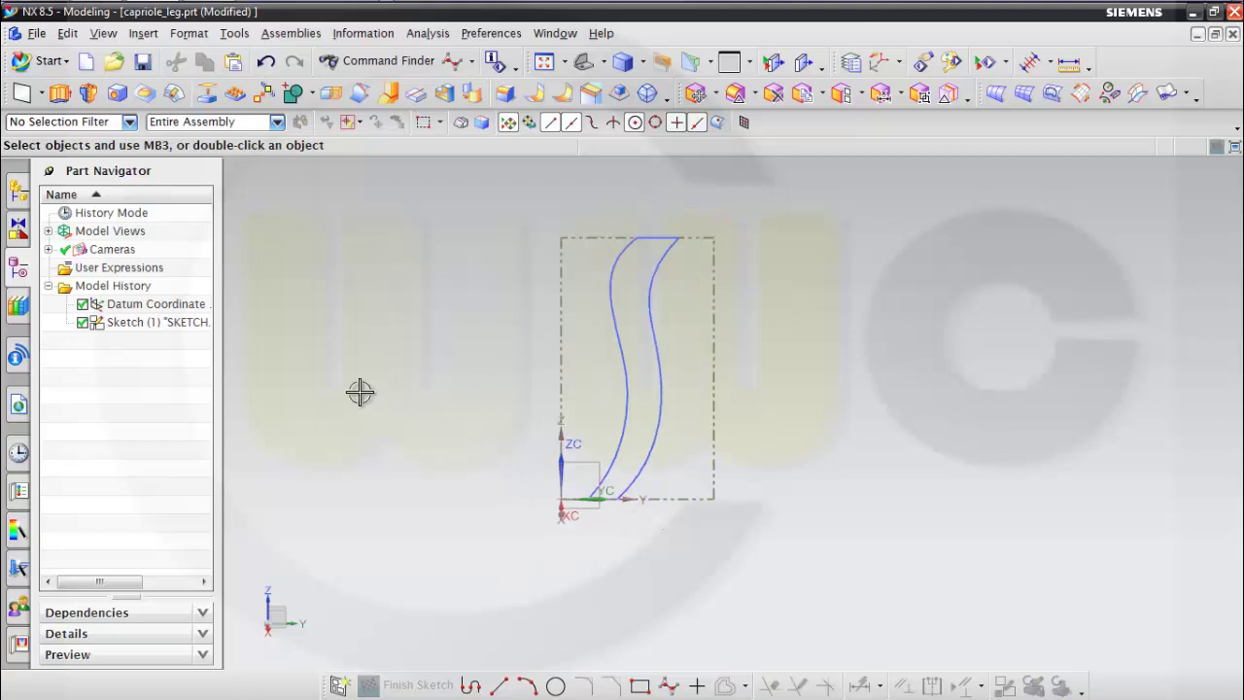
right_click(151, 333)
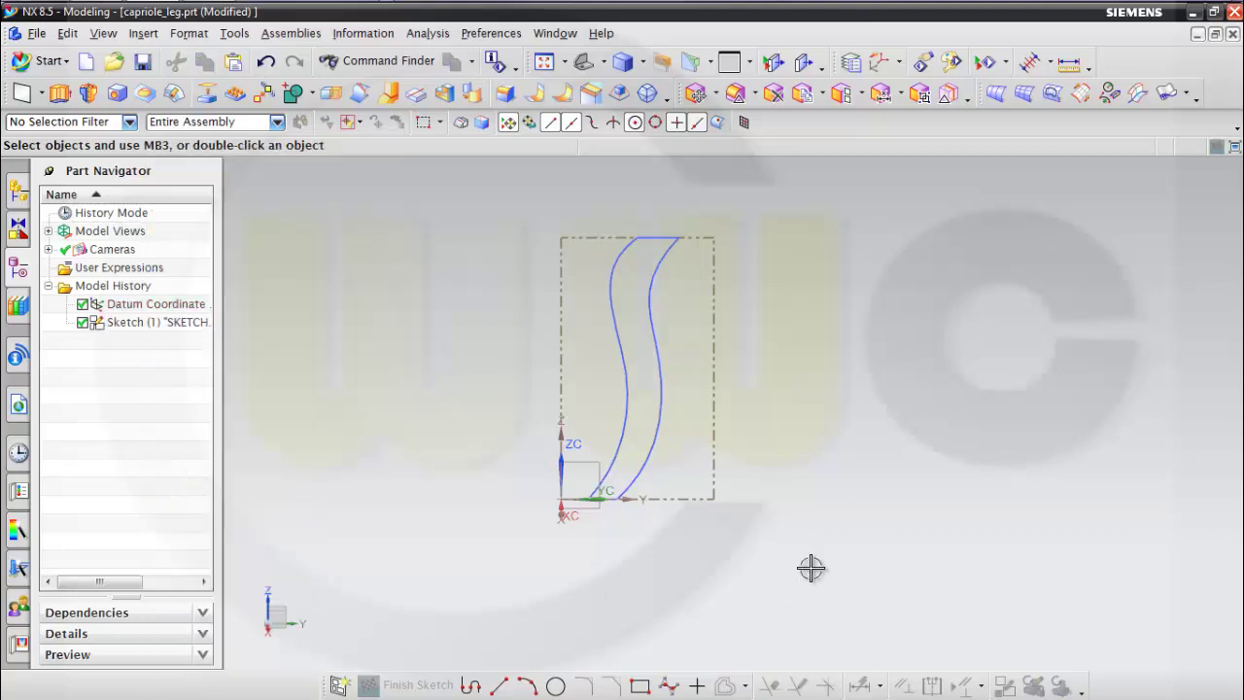
Copy Sketch (1) and paste it as Sketch (2) with the datum CSYS as its new parent.
click(186, 557)
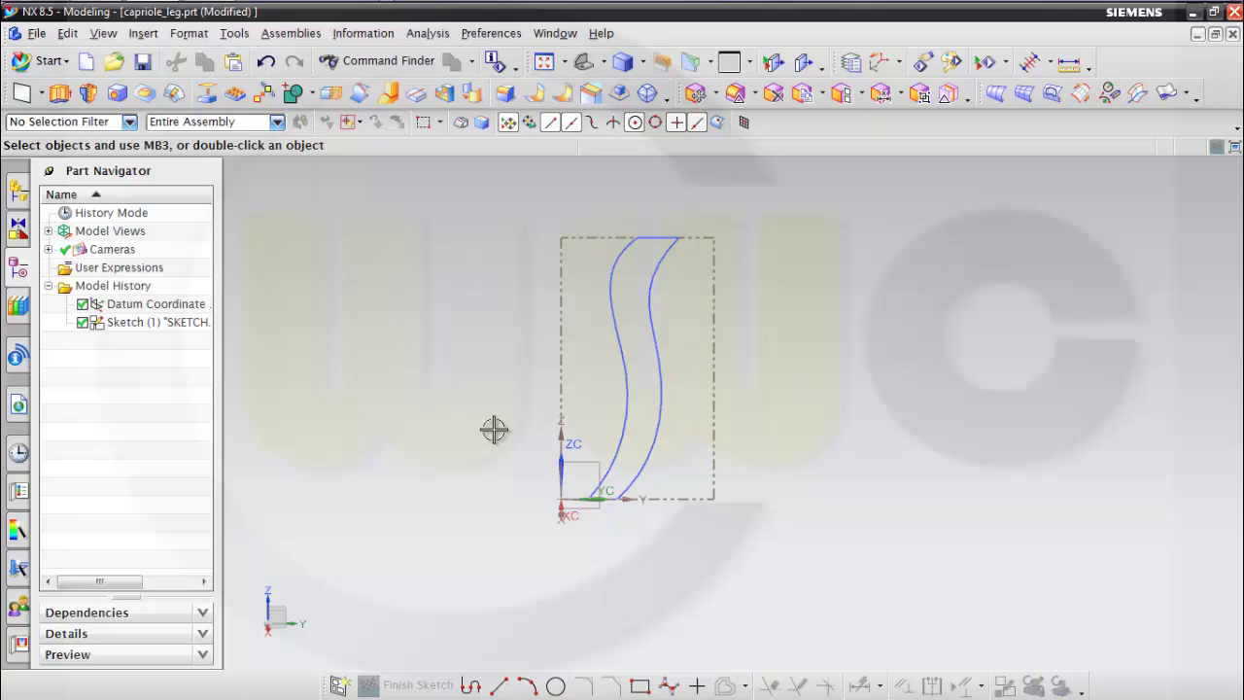
middle_drag(493, 430, 466, 433)
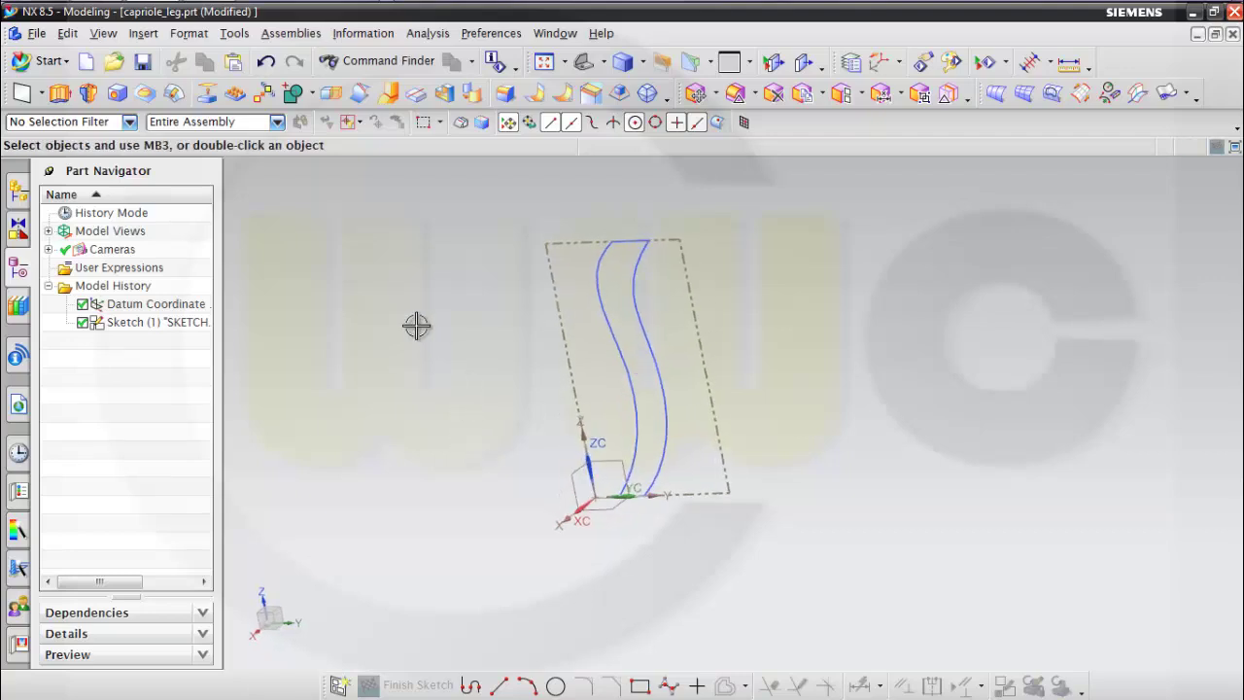
click(73, 36)
click(101, 172)
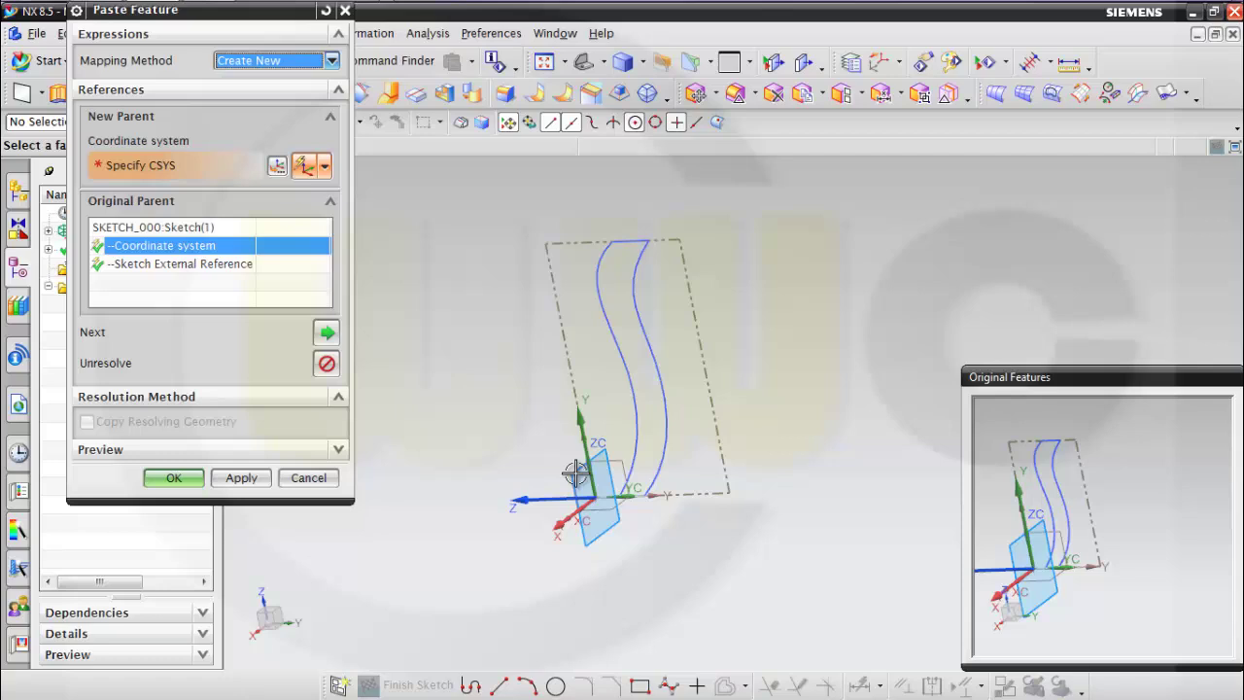
click(572, 470)
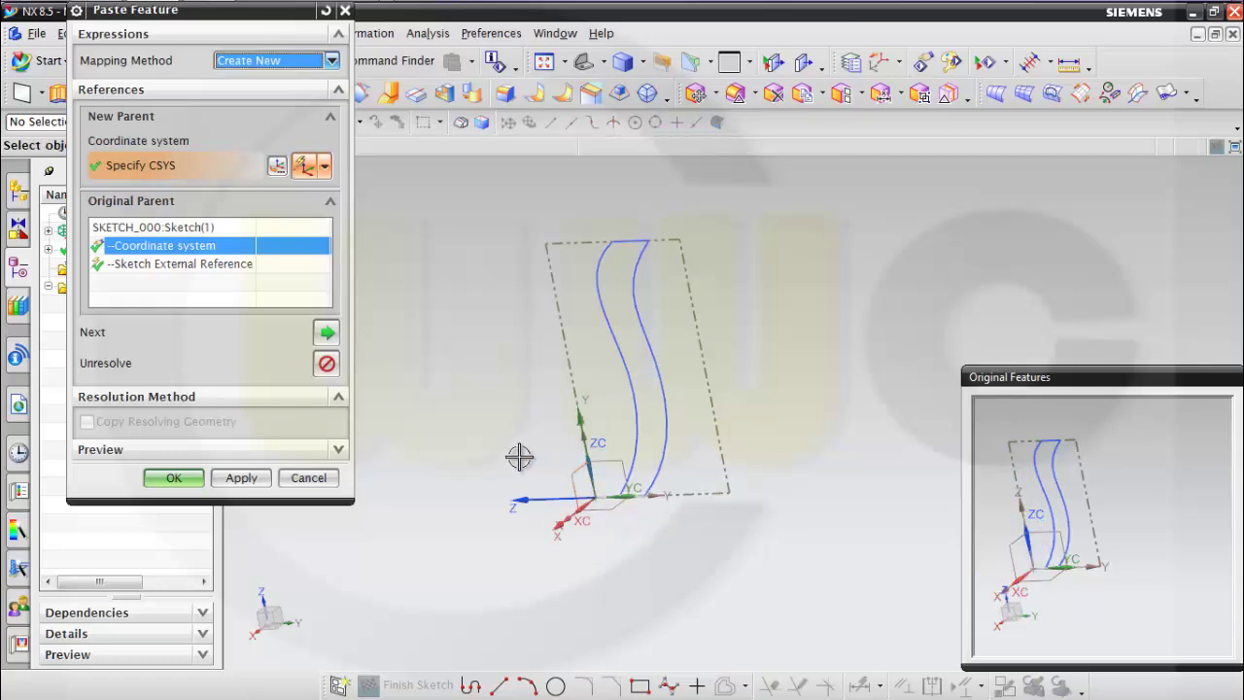
click(220, 267)
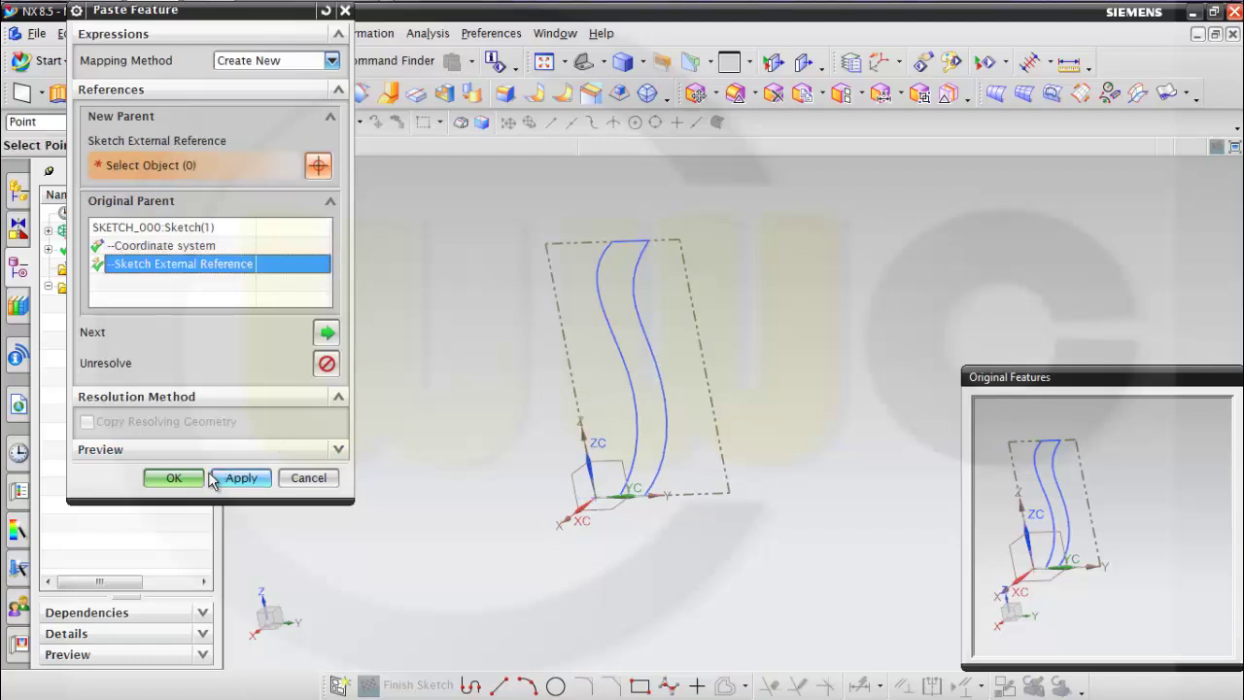
click(179, 478)
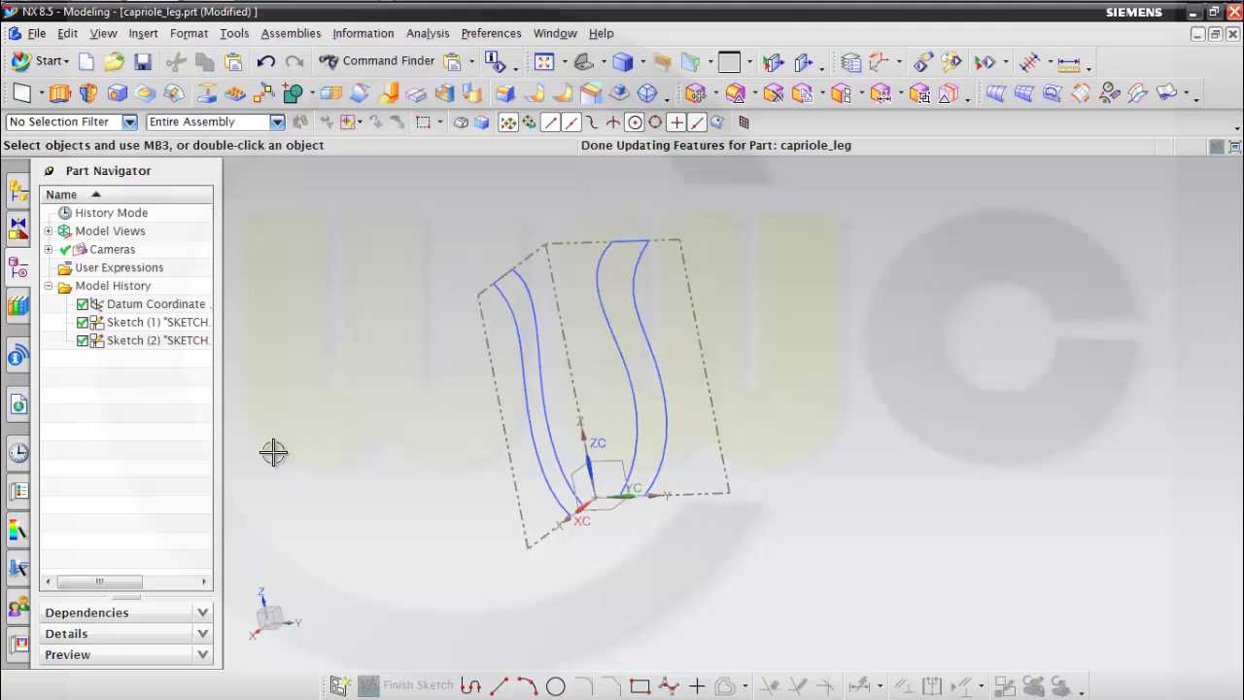
mouse_move(392, 419)
middle_down()
mouse_move(519, 425)
mouse_move(477, 431)
middle_up()
mouse_move(410, 489)
middle_down()
mouse_move(661, 477)
mouse_move(486, 389)
mouse_move(448, 391)
mouse_move(464, 382)
mouse_move(483, 389)
mouse_move(447, 404)
mouse_move(456, 386)
mouse_move(460, 395)
mouse_move(379, 331)
middle_up()
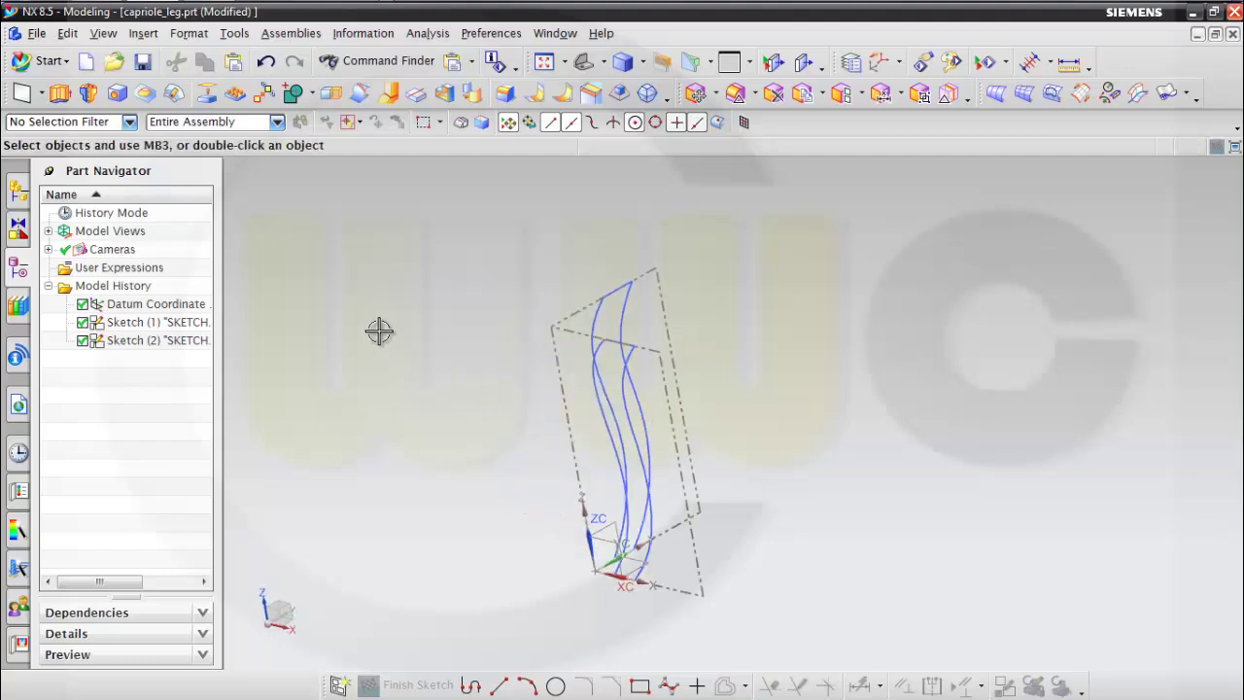
click(64, 94)
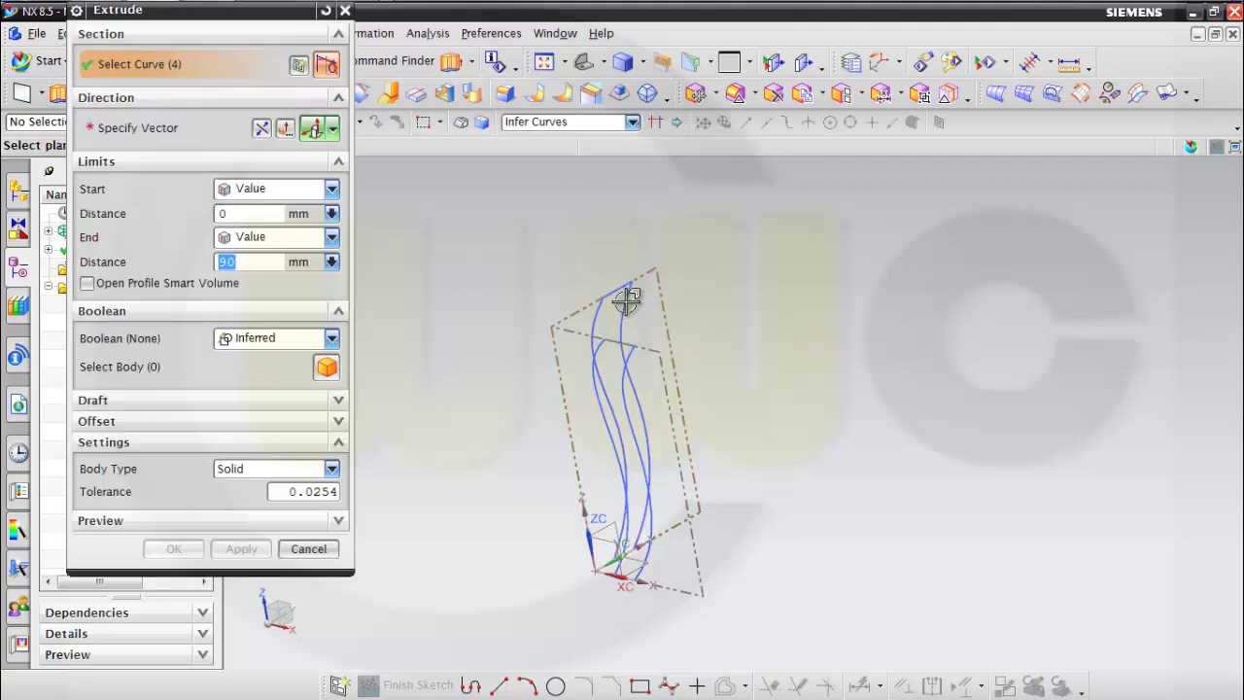
click(631, 293)
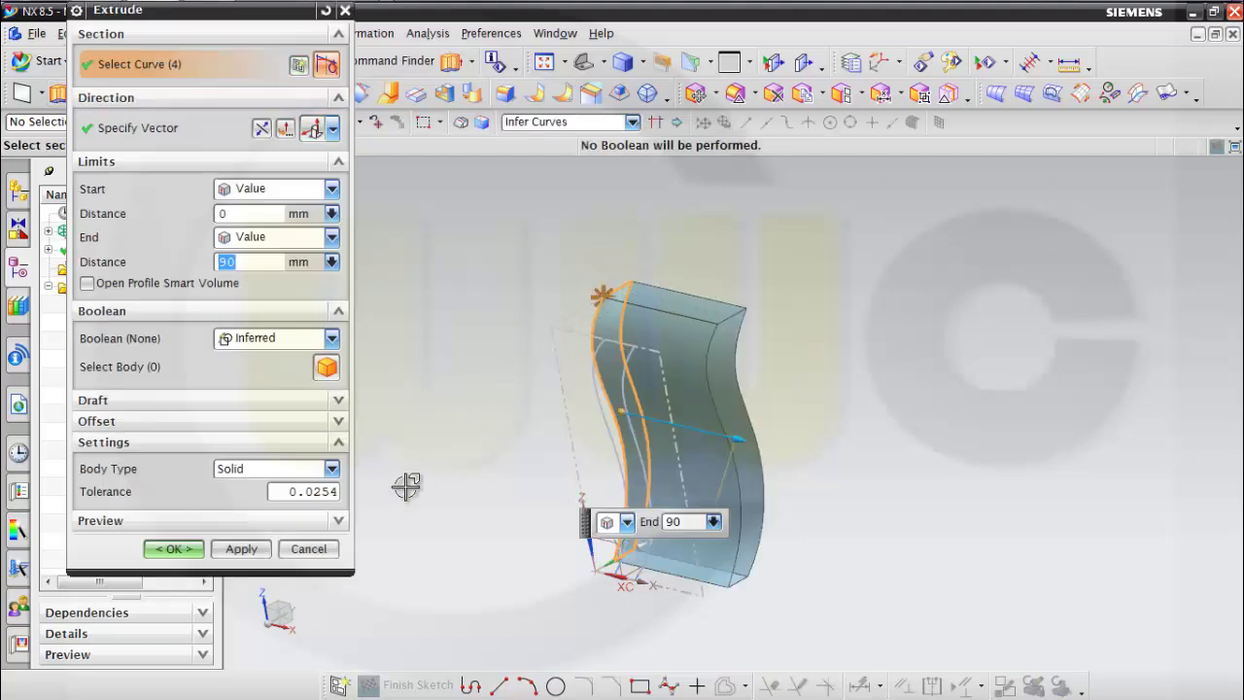
click(308, 549)
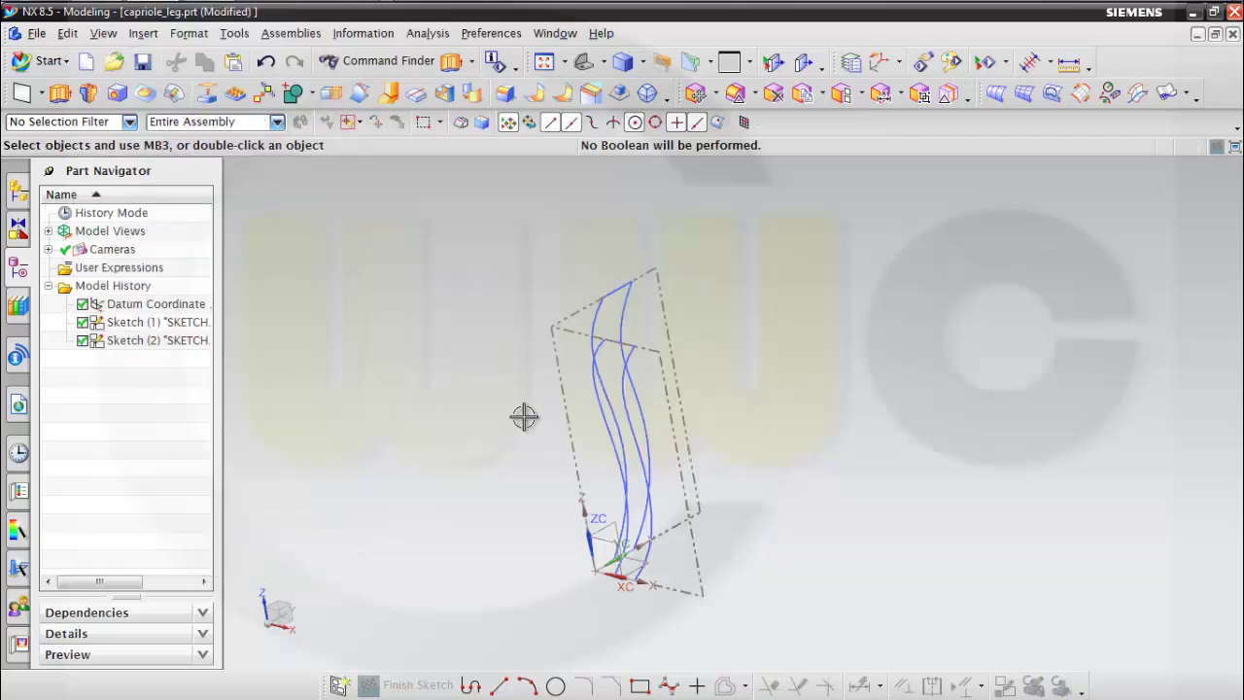
In Sketch (1), make the top line's start point coincident with the curve end.
scroll(616, 301, up, 10)
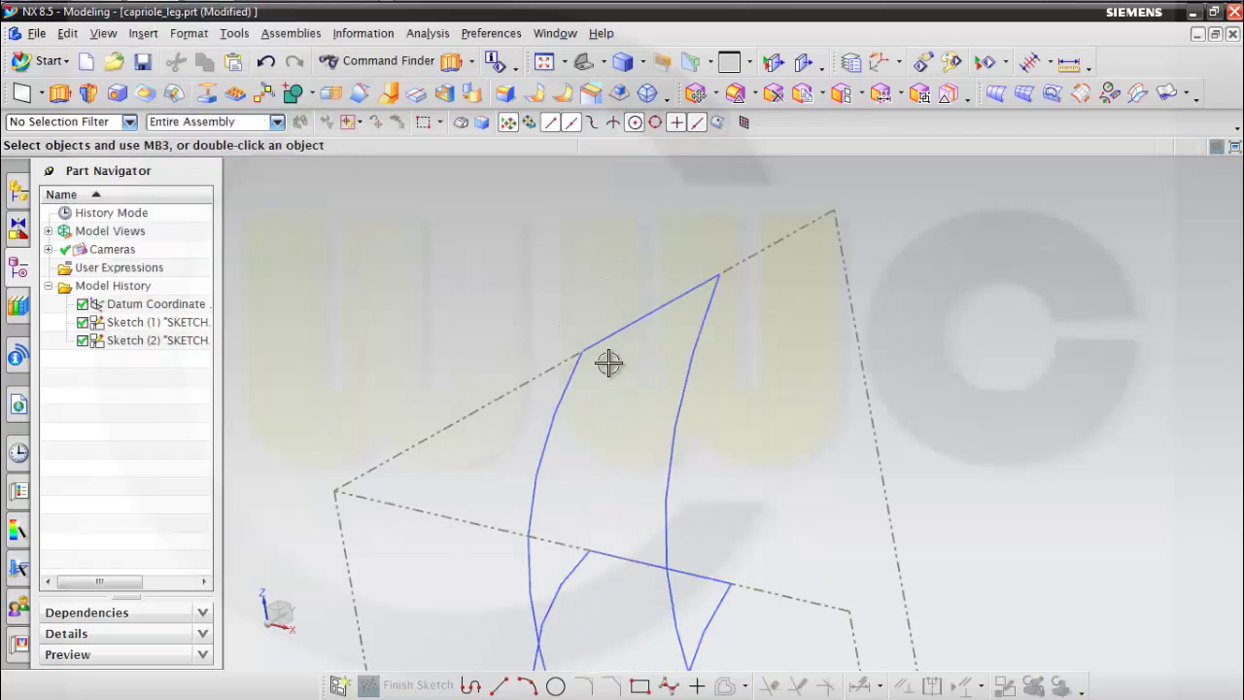
scroll(602, 378, up, 3)
scroll(556, 359, down, 2)
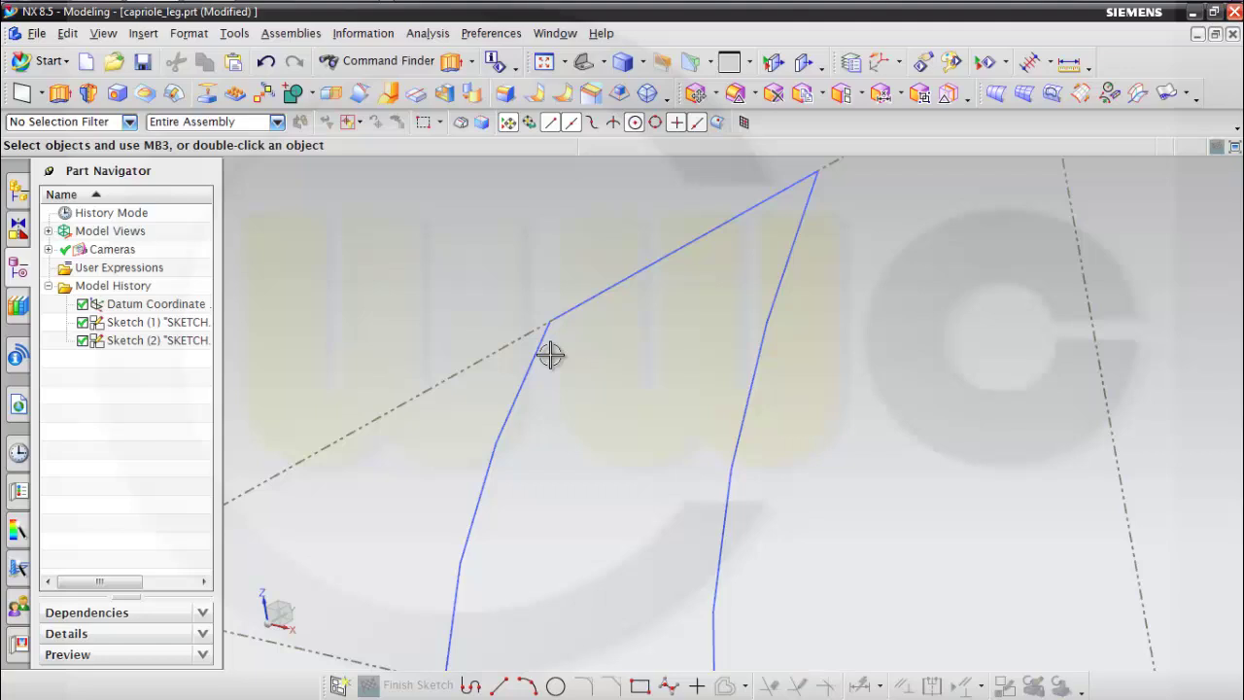
double_click(180, 324)
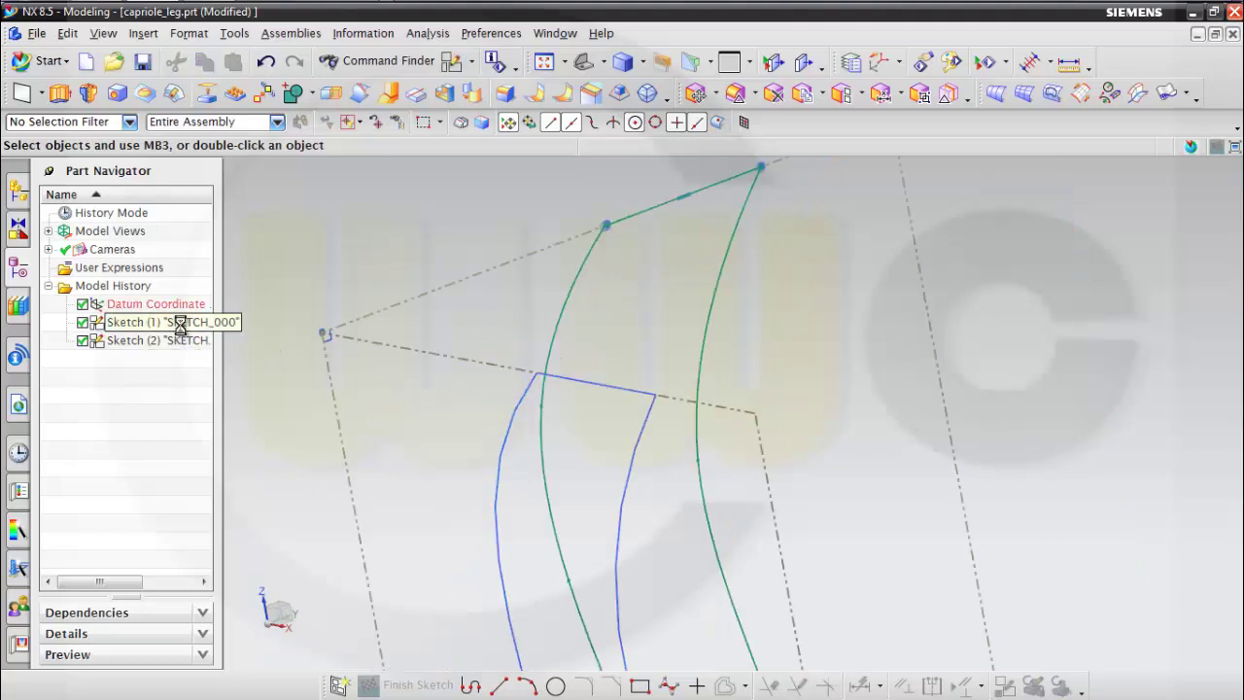
scroll(747, 191, up, 3)
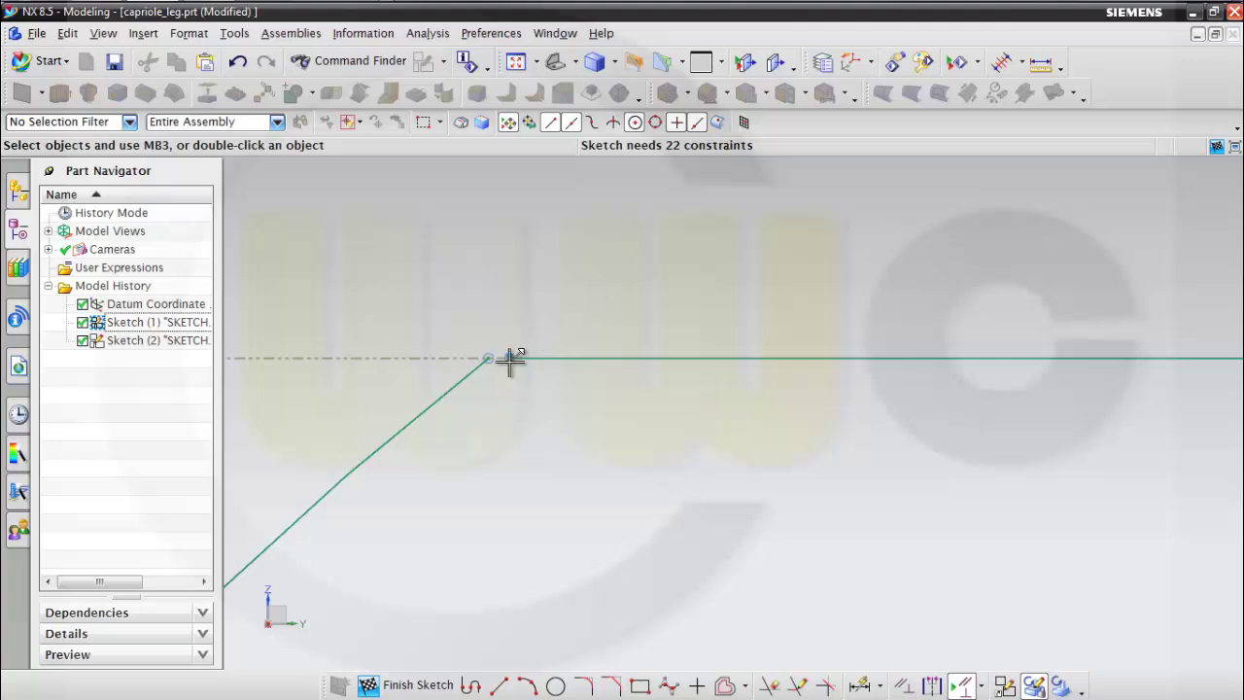
click(510, 360)
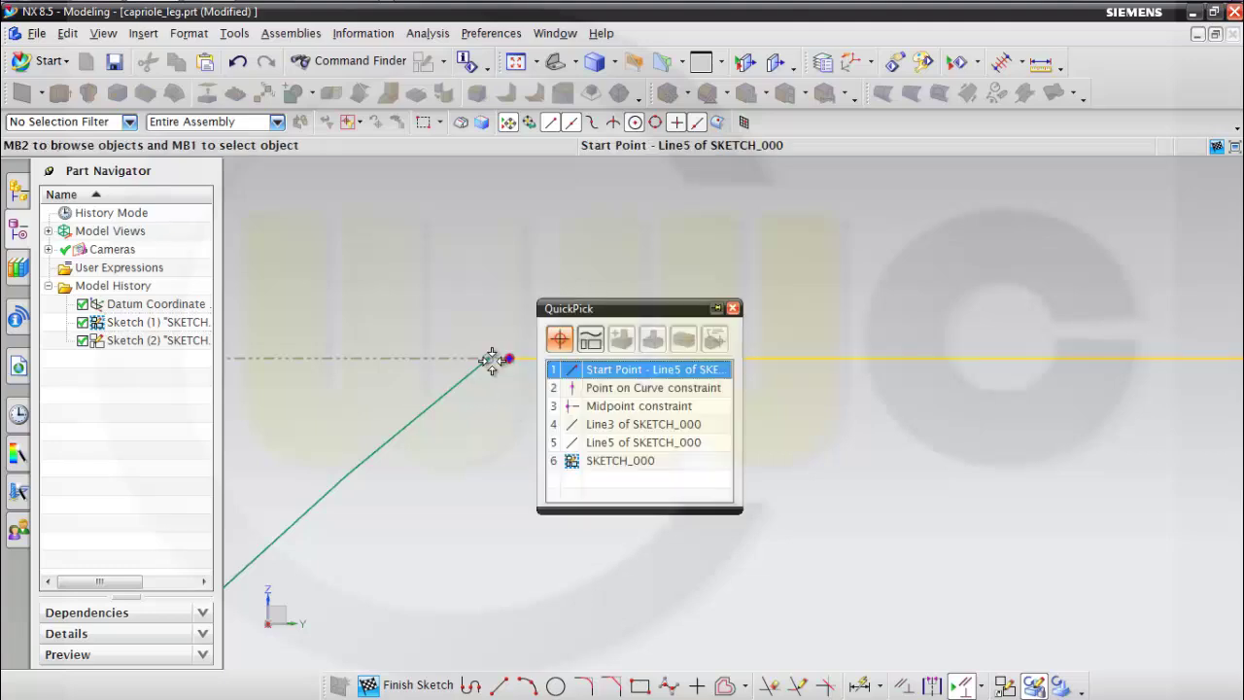
click(550, 369)
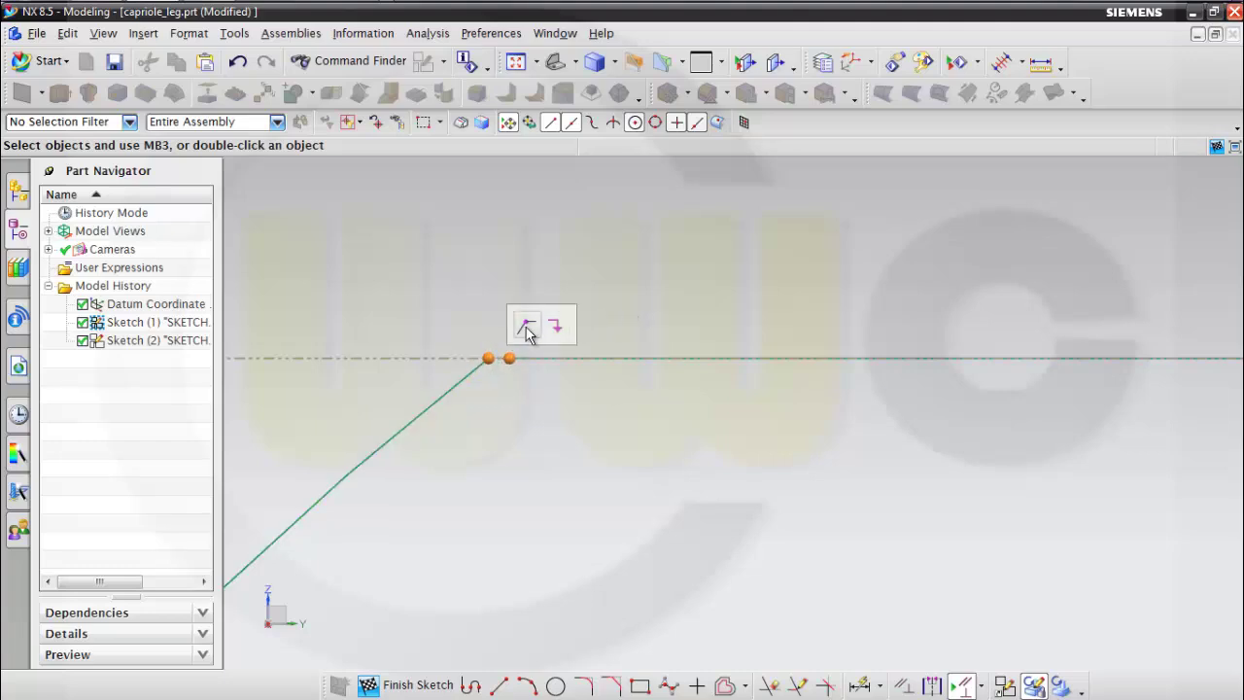
click(526, 331)
scroll(583, 442, down, 3)
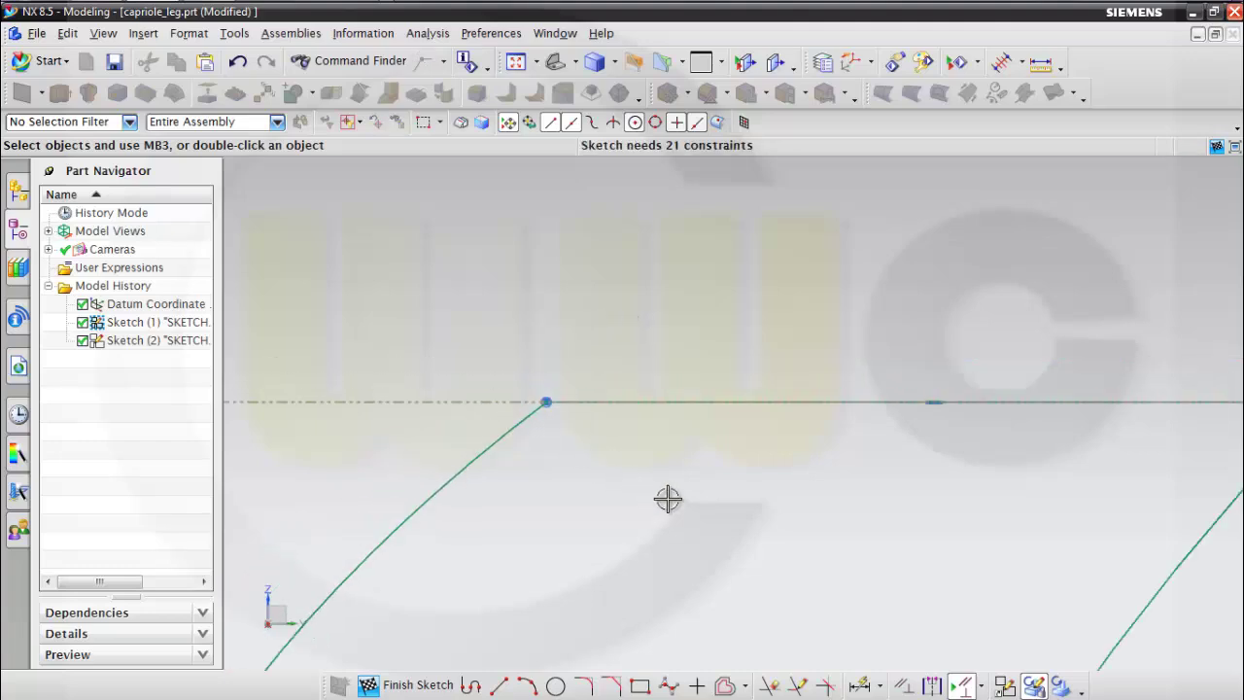
mouse_move(668, 499)
shift+middle_down()
mouse_move(741, 208)
mouse_move(692, 377)
shift+middle_up()
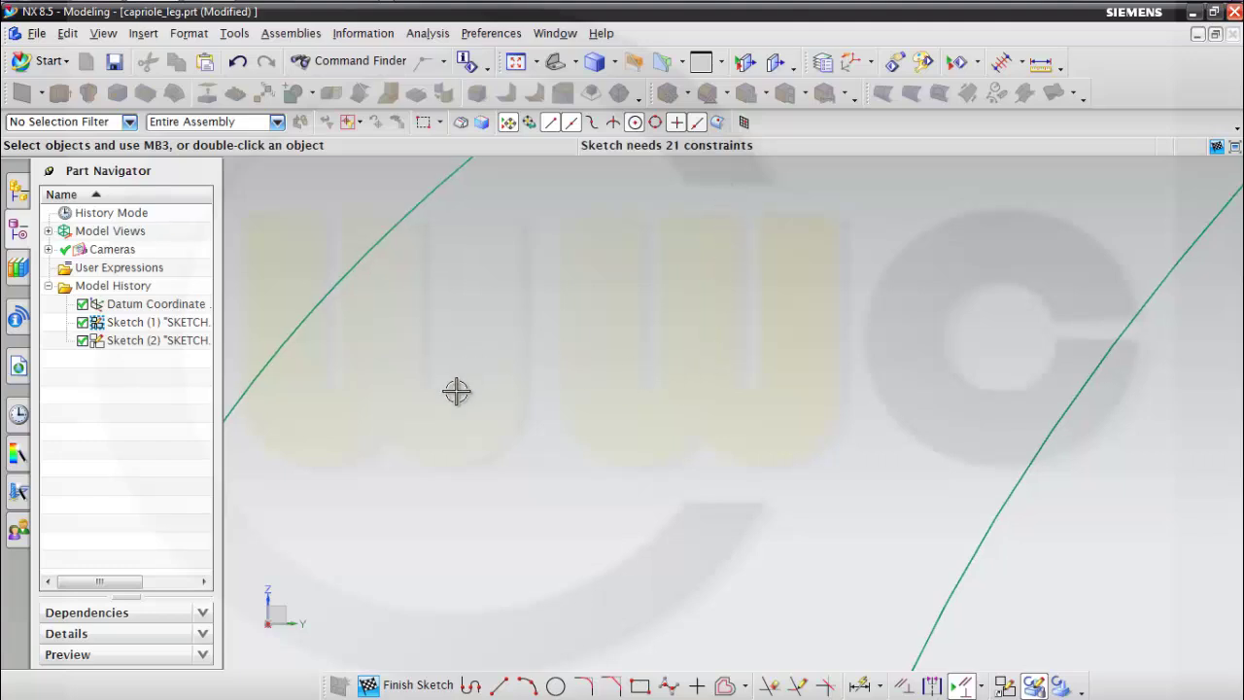
click(418, 685)
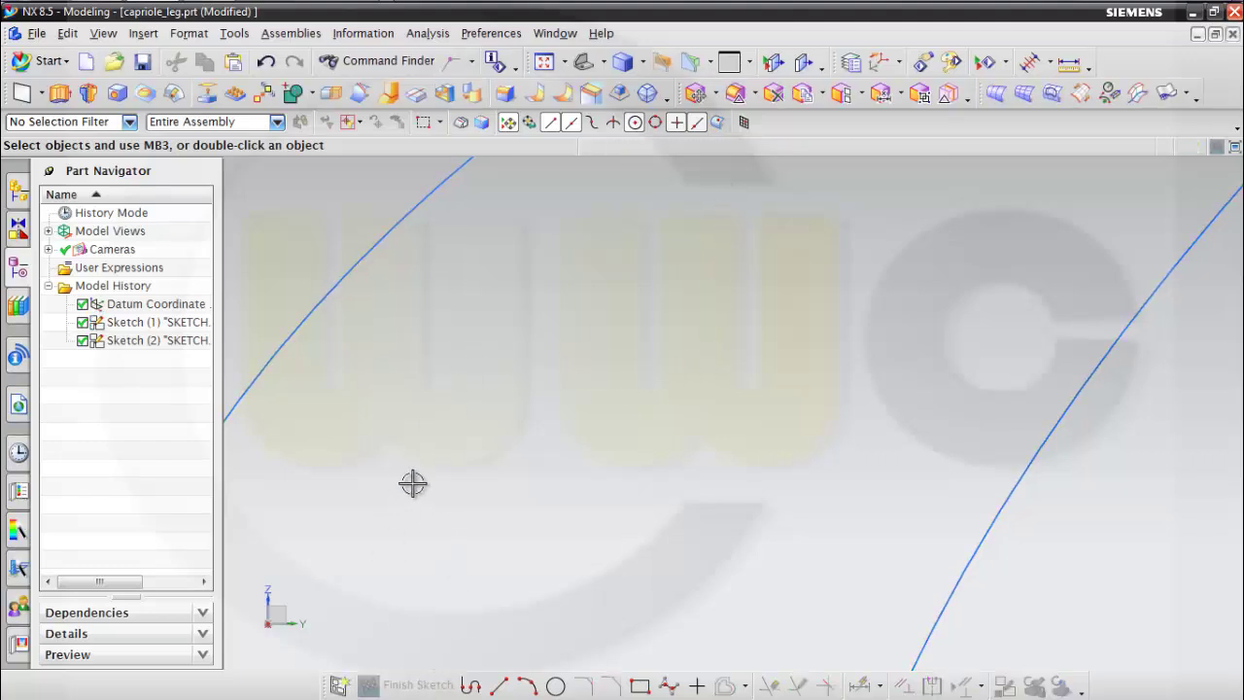
In Sketch (2), make the top line's left endpoint coincident with the spline end.
double_click(132, 341)
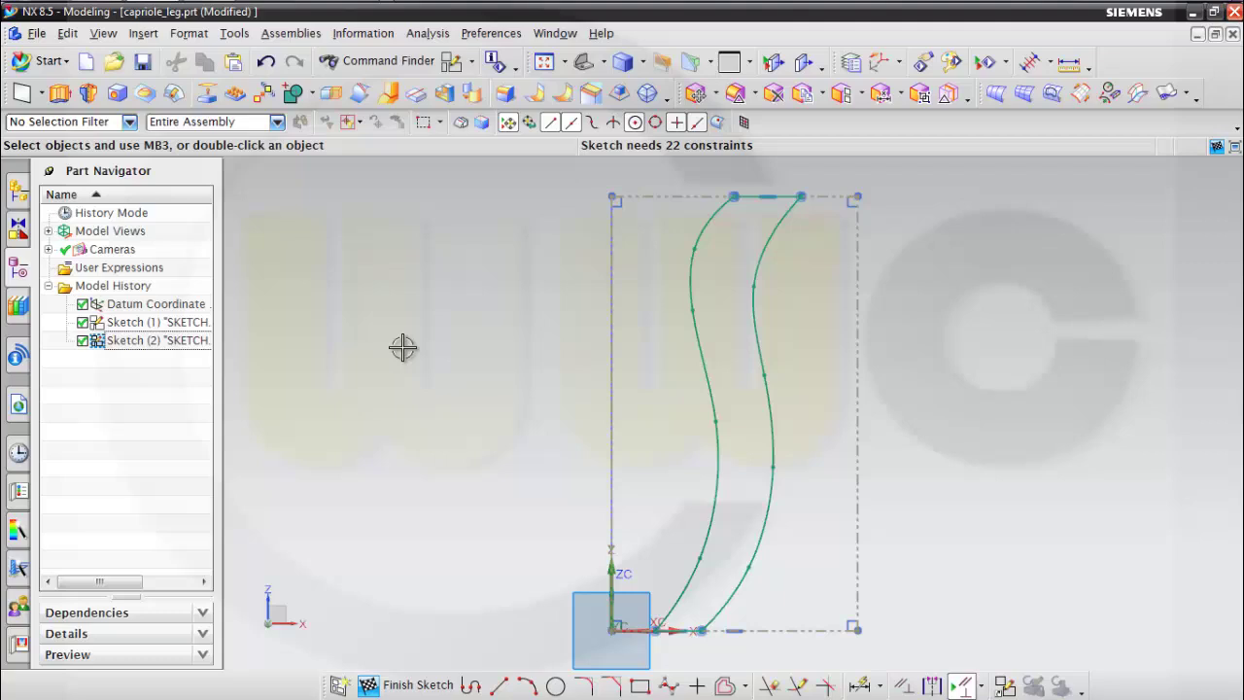
scroll(689, 211, up, 5)
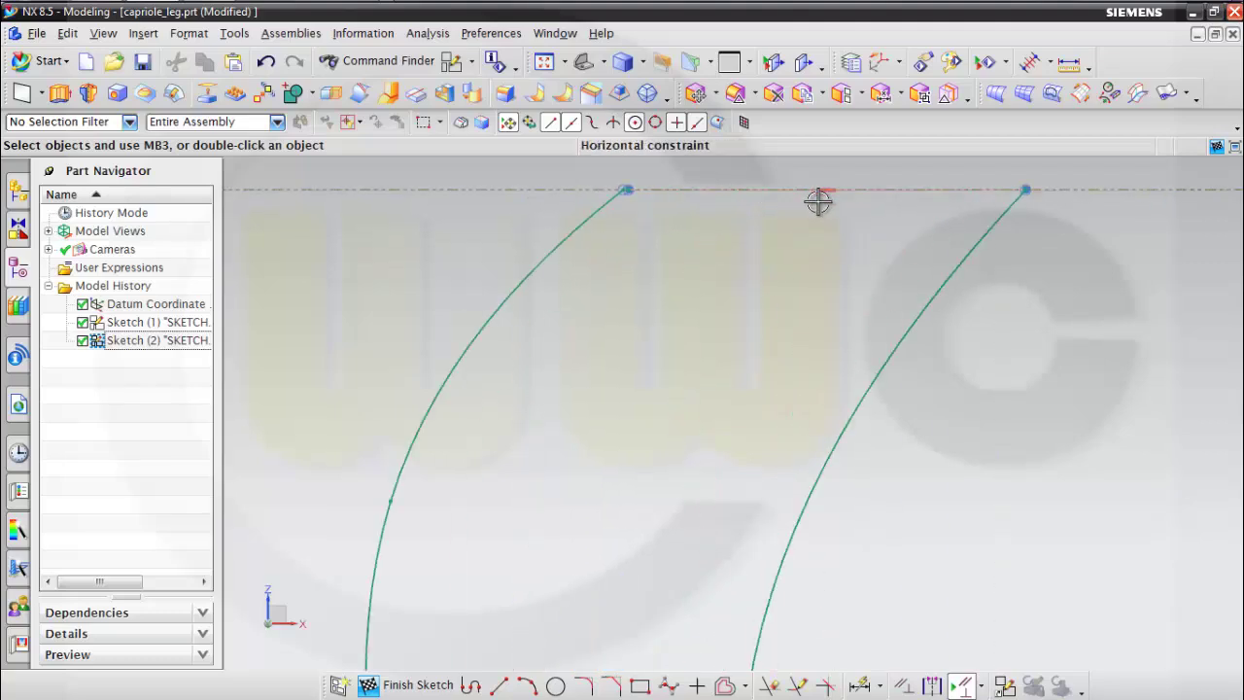
scroll(805, 211, up, 3)
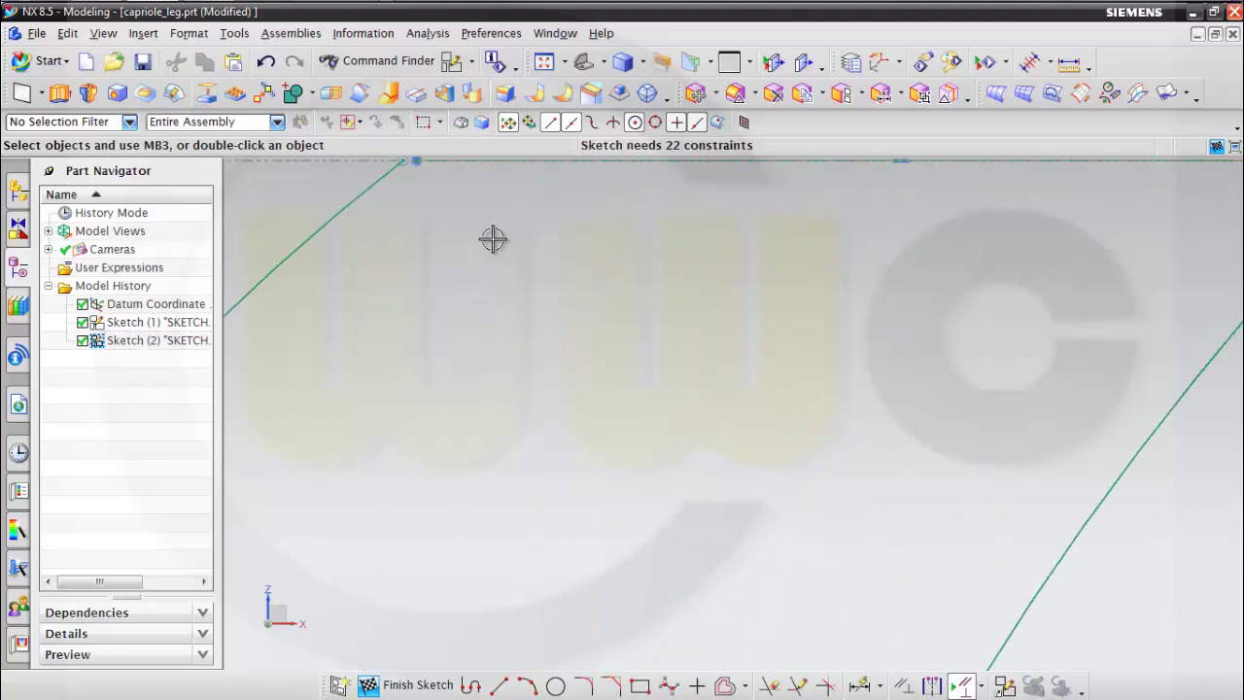
shift+middle_drag(492, 238, 530, 371)
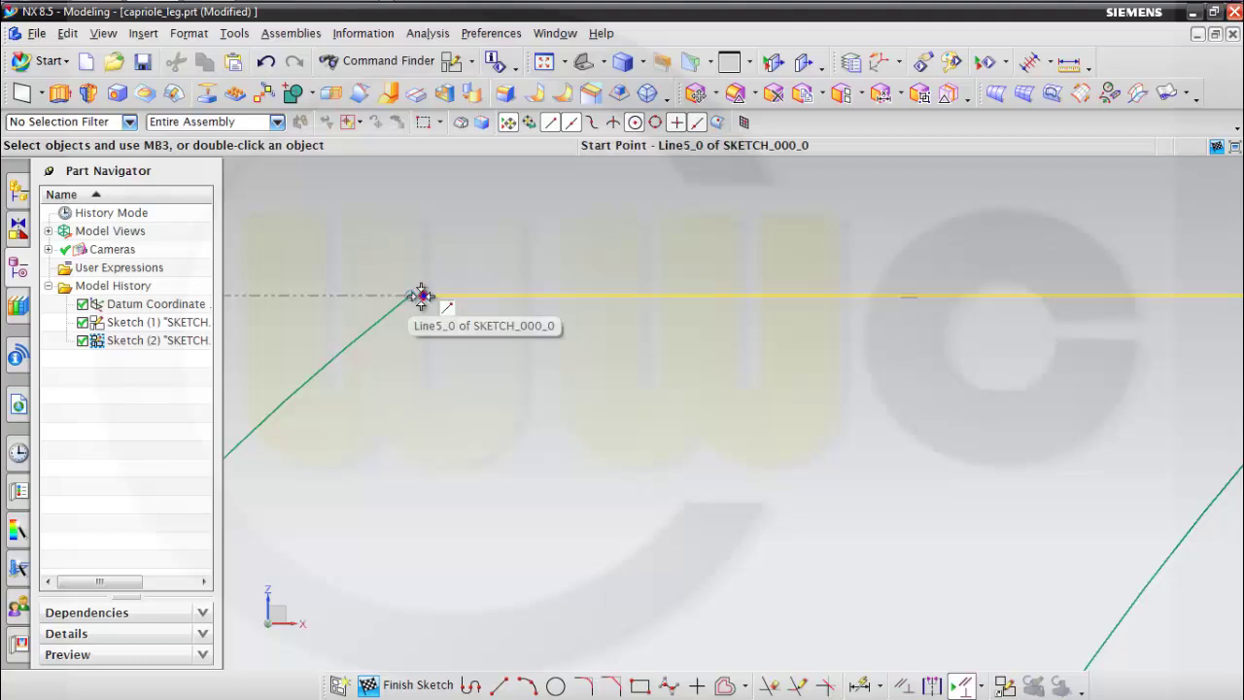
click(420, 294)
click(412, 295)
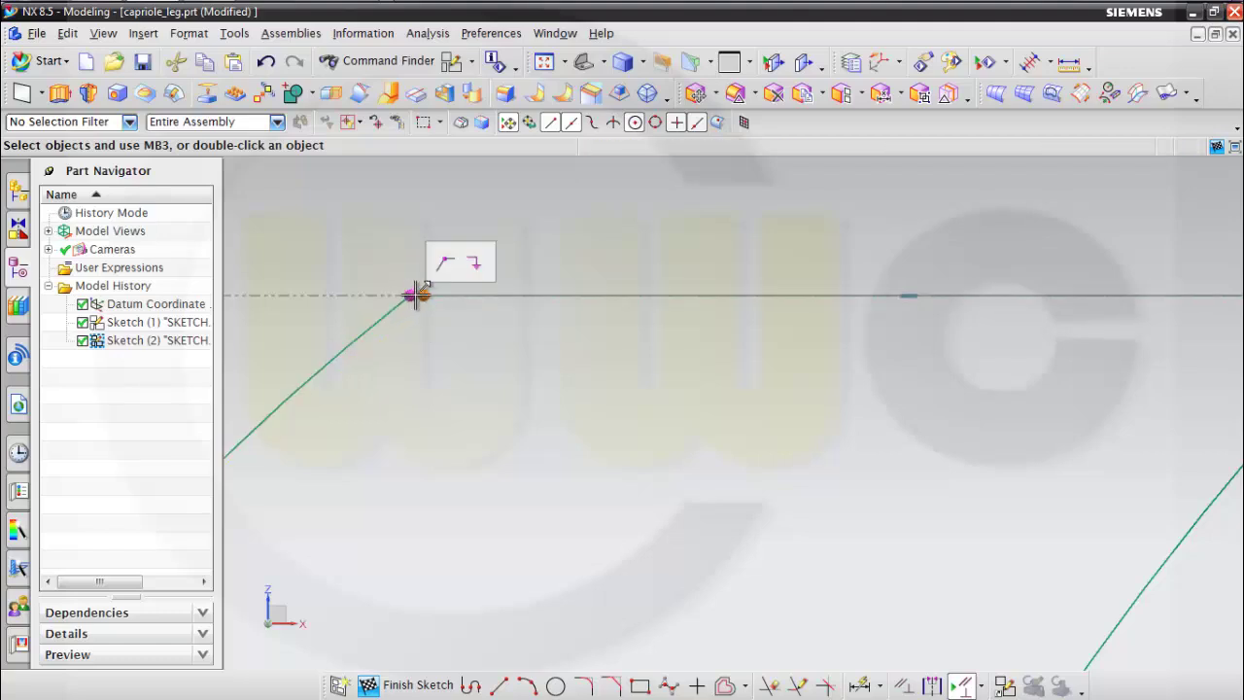
click(446, 265)
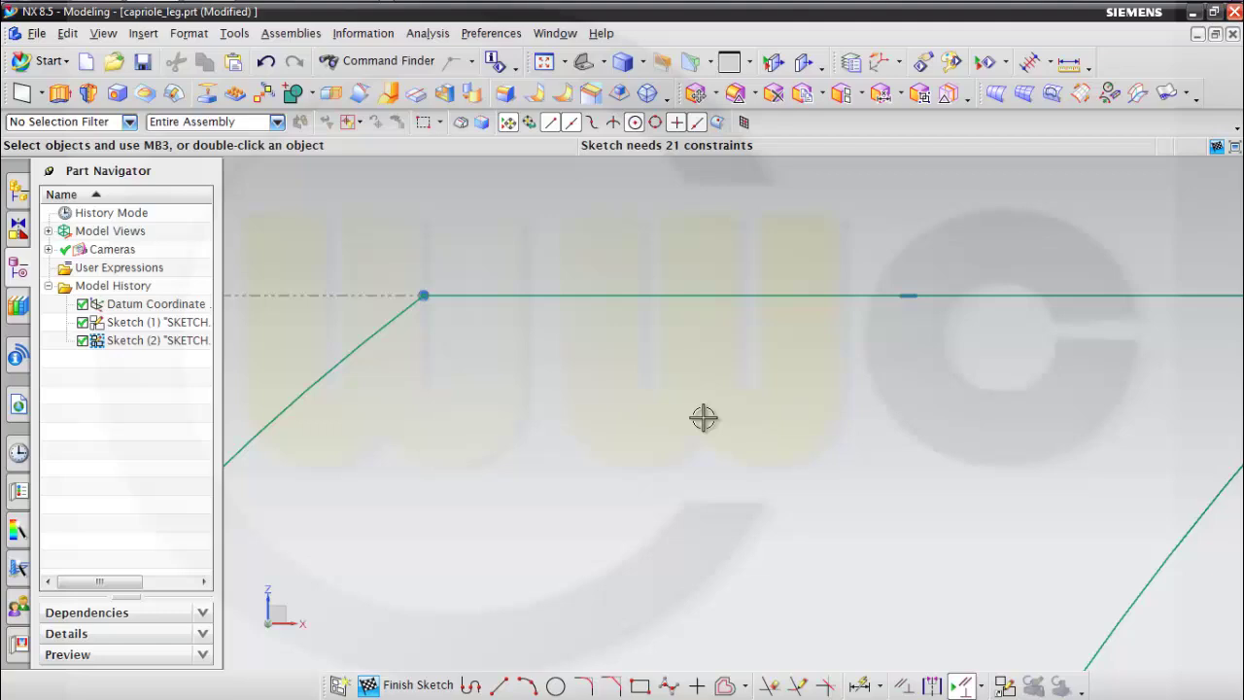
scroll(706, 429, down, 3)
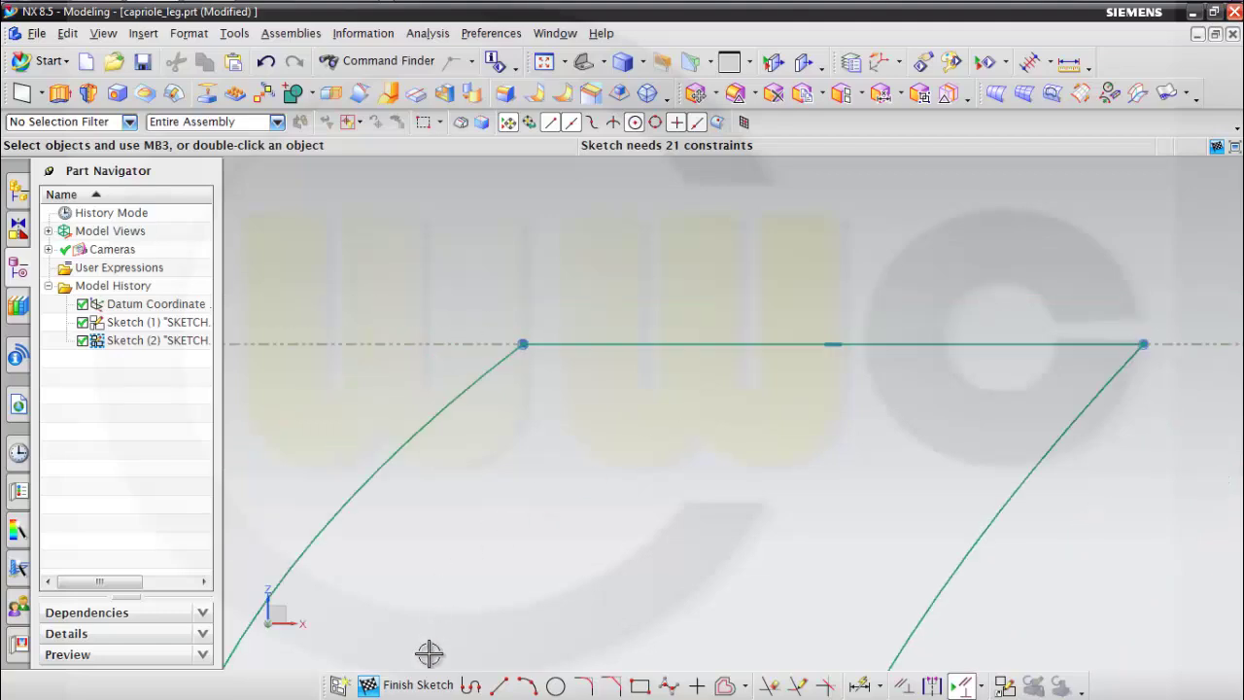
click(420, 685)
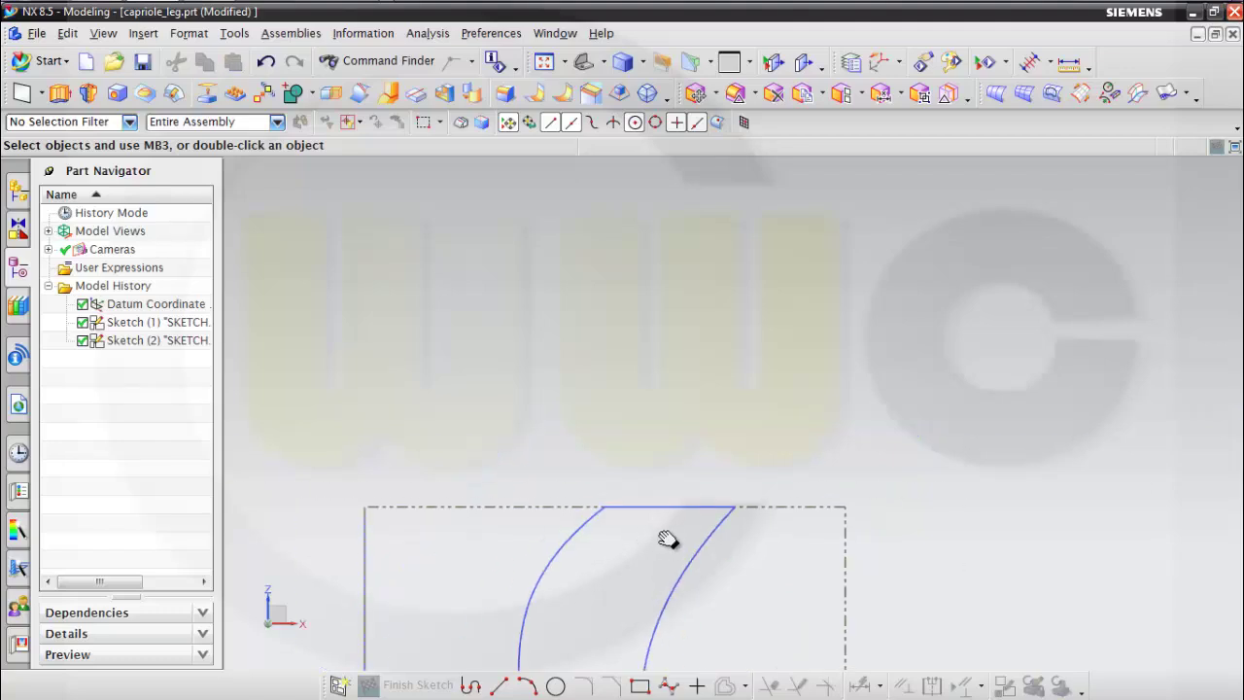
Extrude one sketch's leg-profile curves to an end distance of 90 mm, creating Extrude (3).
mouse_move(583, 453)
middle_down()
mouse_move(632, 450)
mouse_move(662, 469)
middle_up()
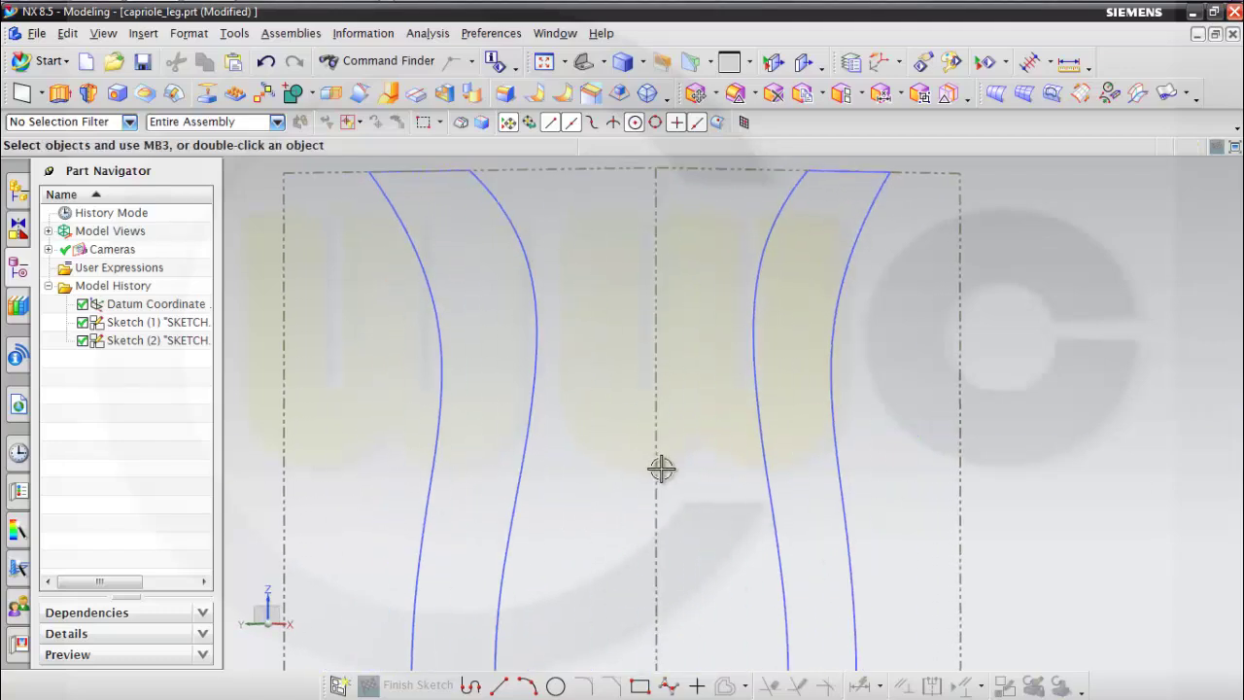
scroll(666, 481, down, 5)
middle_drag(767, 564, 667, 580)
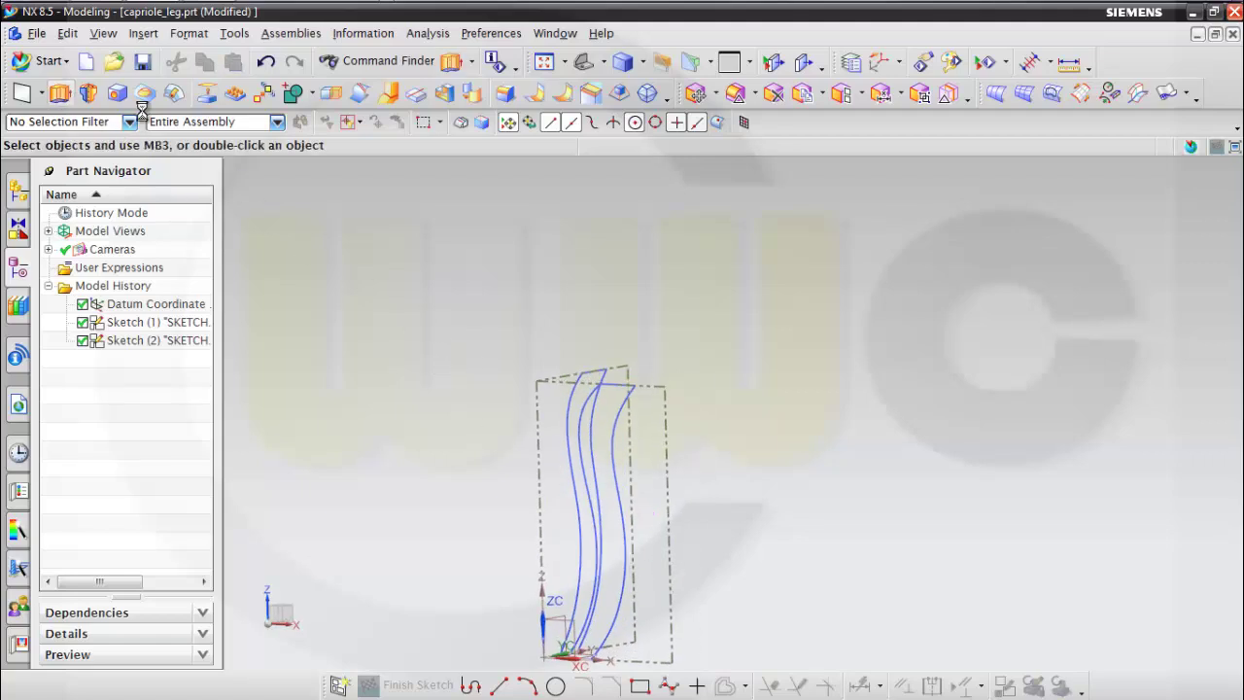
click(59, 92)
click(567, 399)
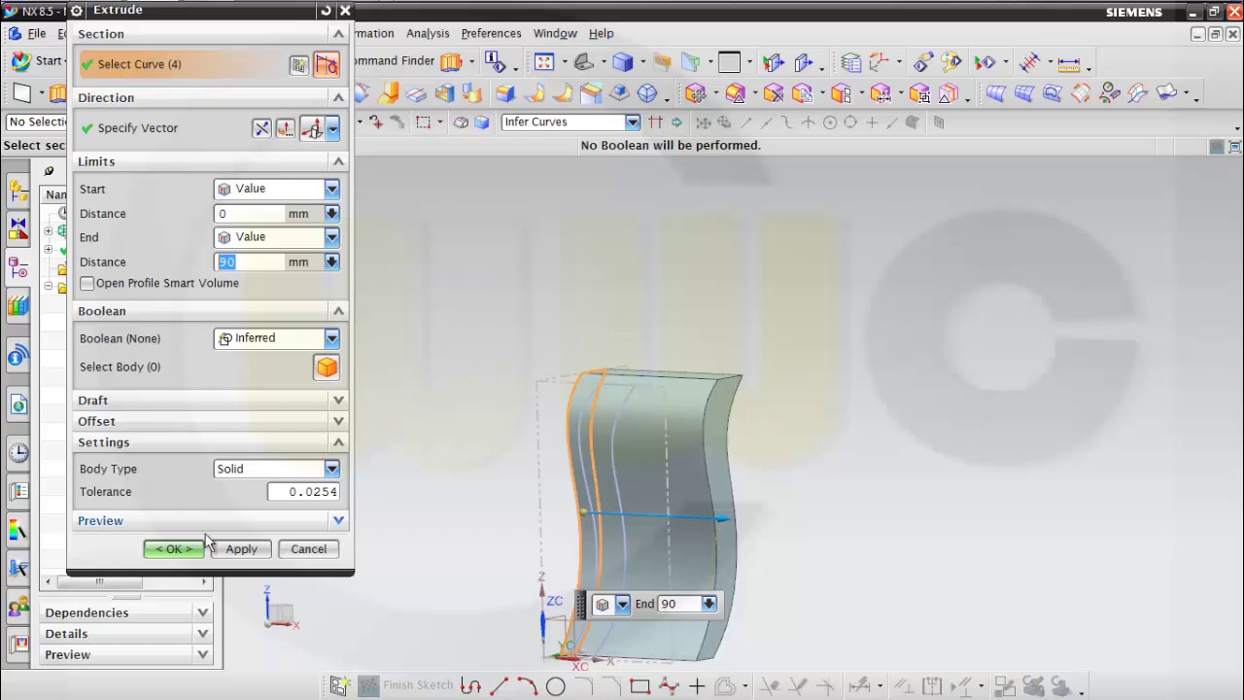
click(173, 550)
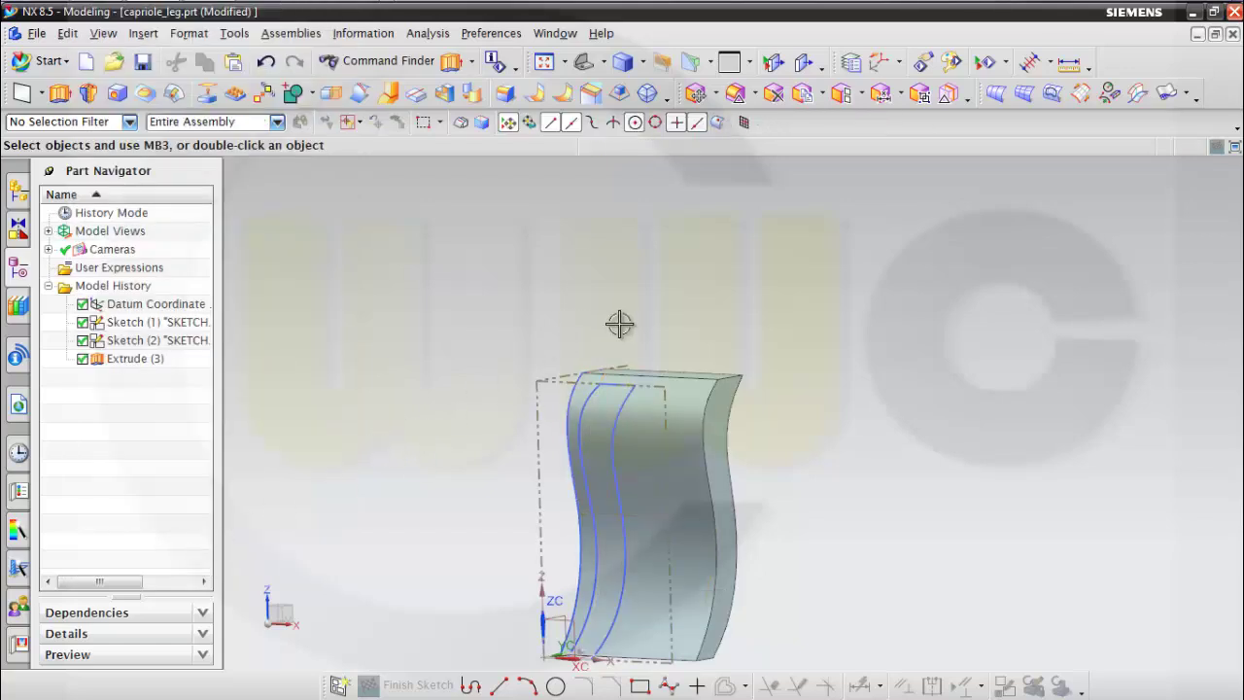
Extrude the other sketch in the reversed direction, intersecting with Extrude (3) to create Extrude (4).
click(90, 95)
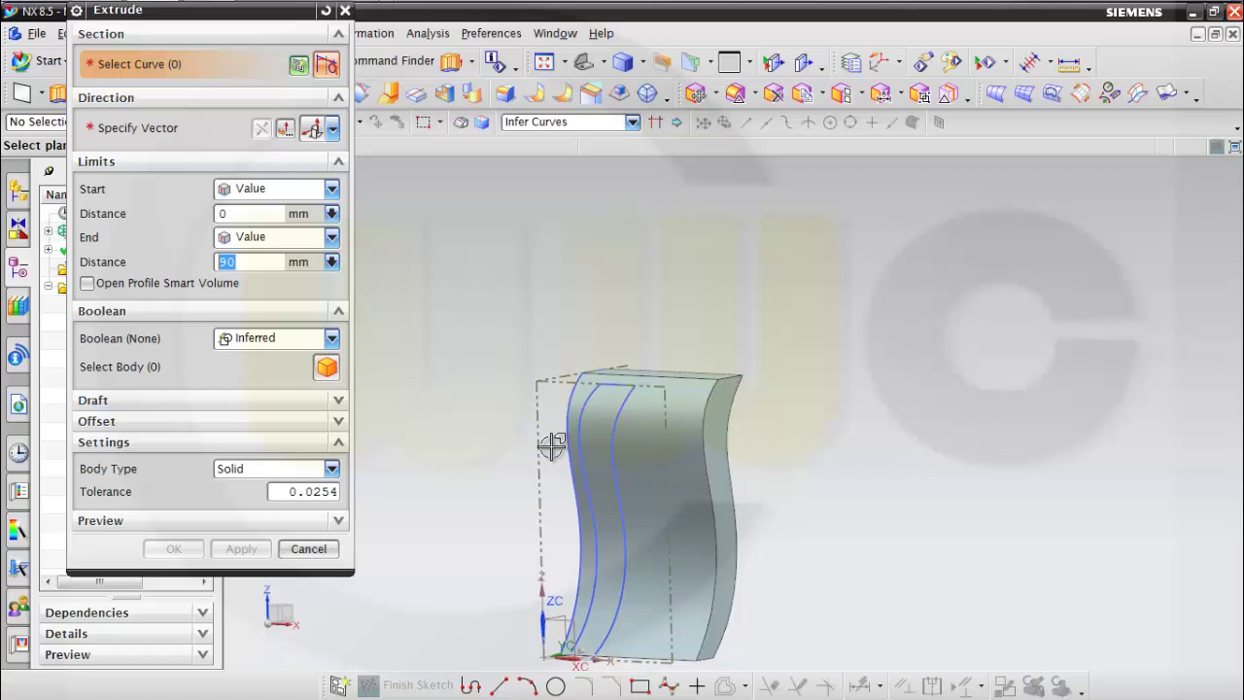
click(618, 429)
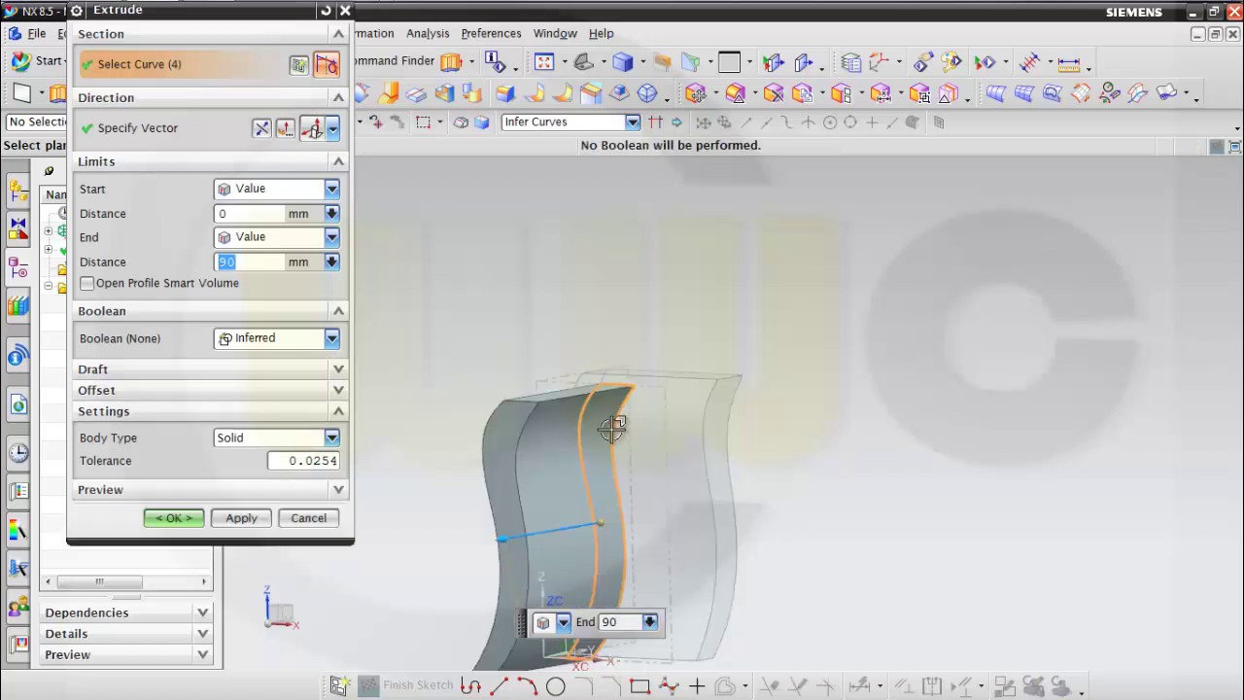
click(260, 134)
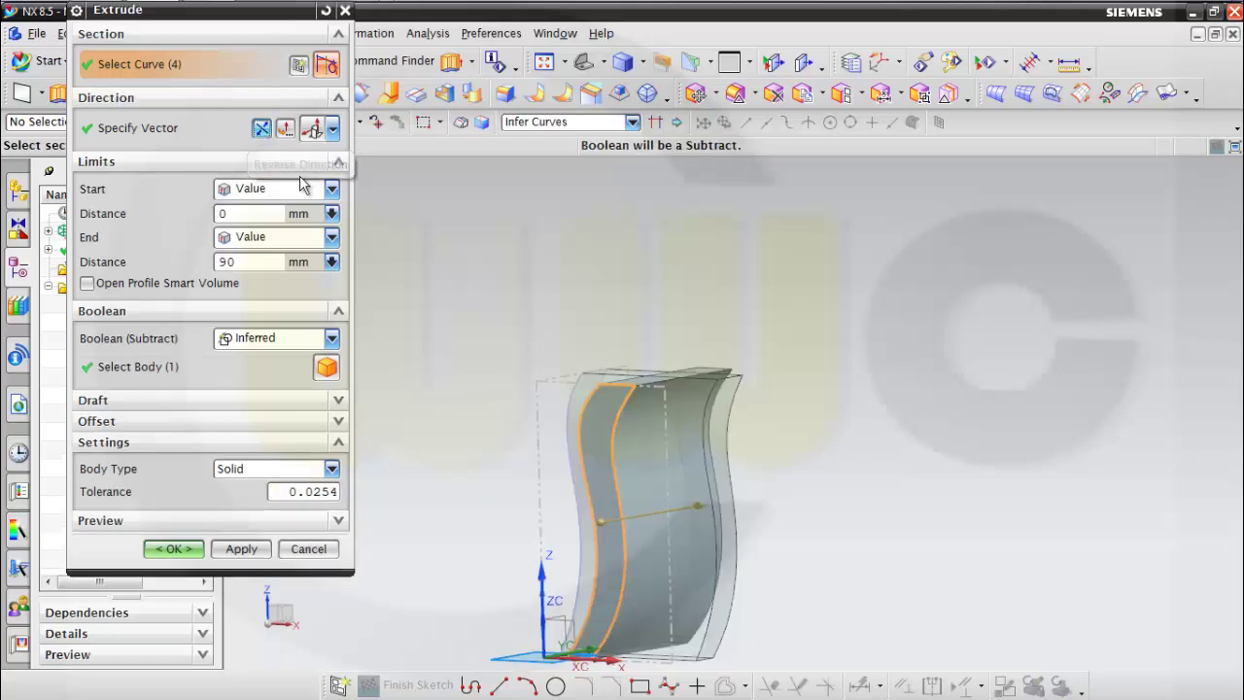
click(331, 338)
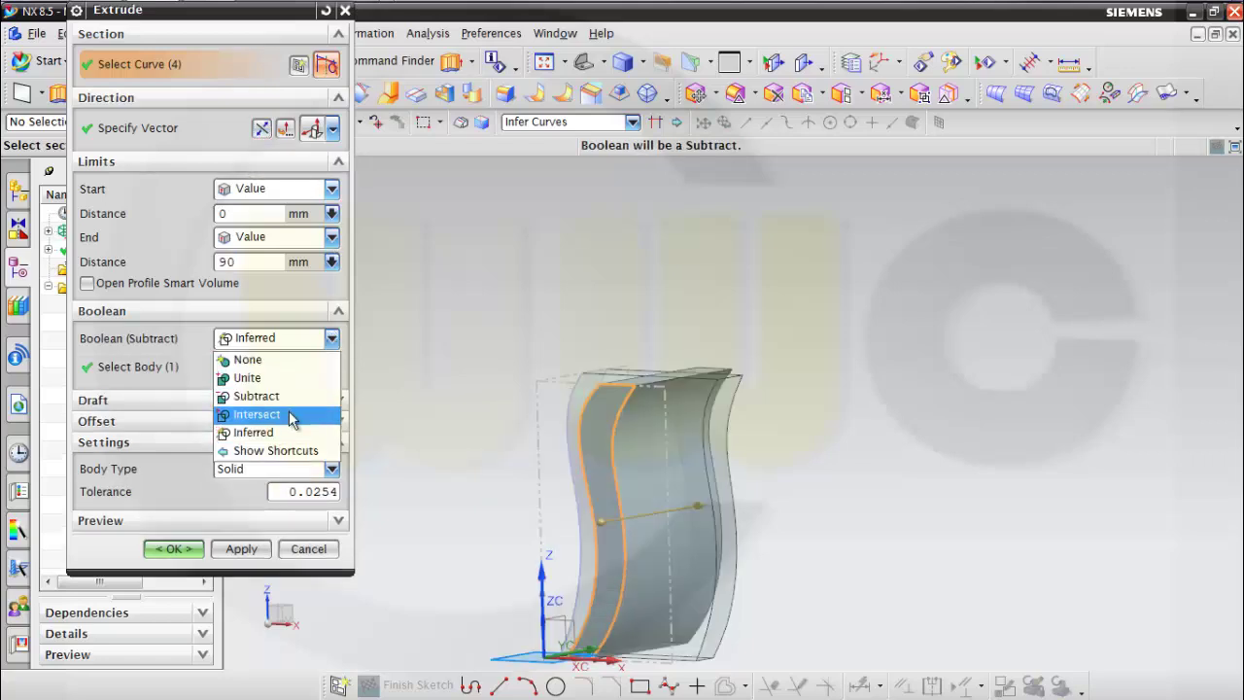
click(256, 414)
mouse_move(510, 407)
middle_down()
mouse_move(506, 438)
mouse_move(444, 467)
mouse_move(506, 448)
mouse_move(564, 449)
mouse_move(570, 464)
mouse_move(503, 467)
mouse_move(226, 352)
middle_up()
click(193, 552)
Hide Sketch (1) and Sketch (2) so only the S-shaped leg solid stays visible.
click(180, 331)
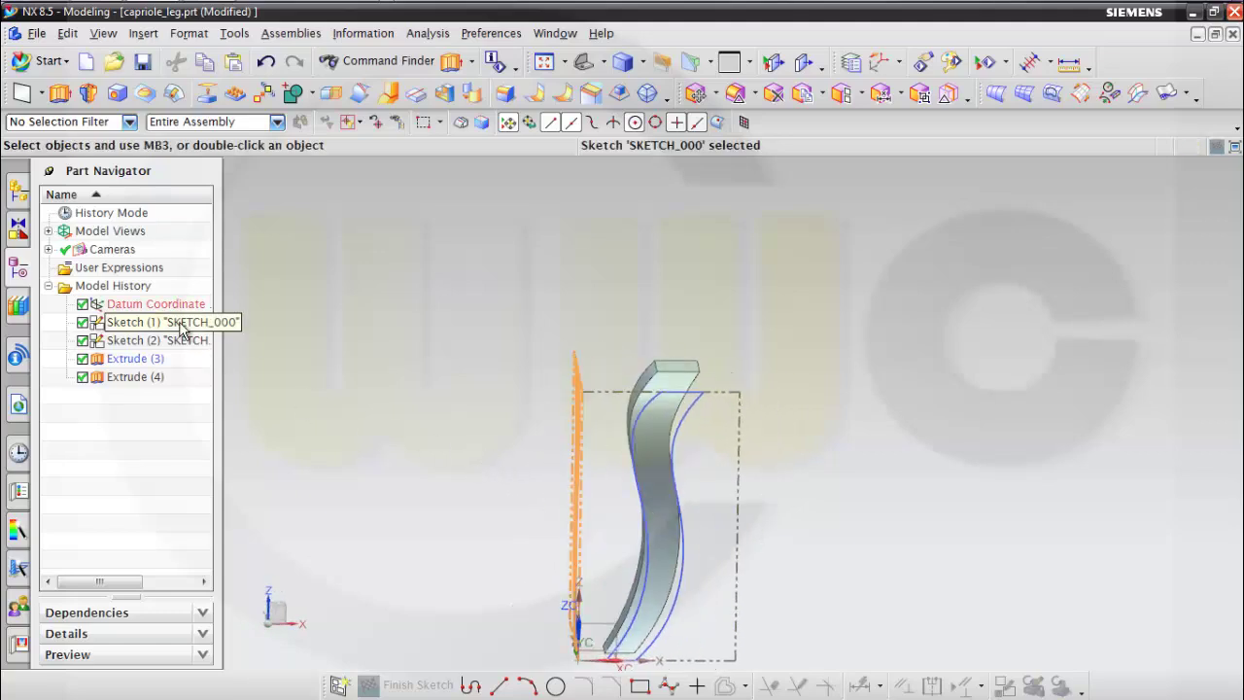
ctrl+click(180, 339)
right_click(180, 340)
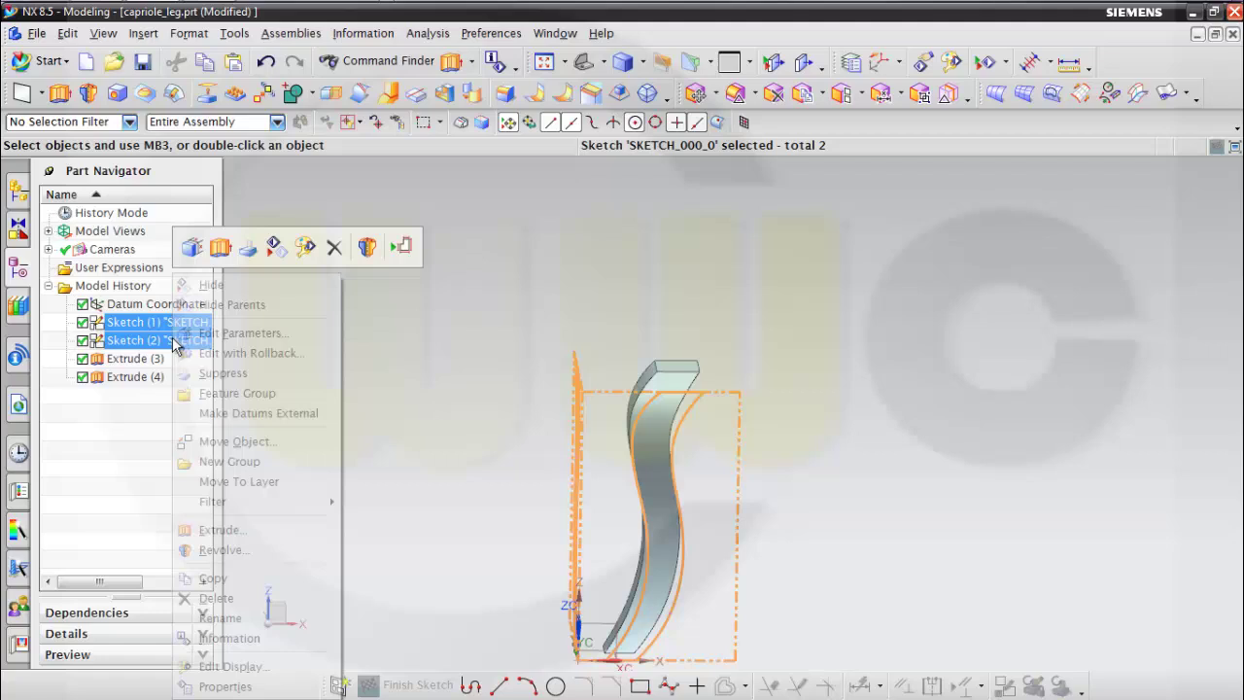
click(211, 285)
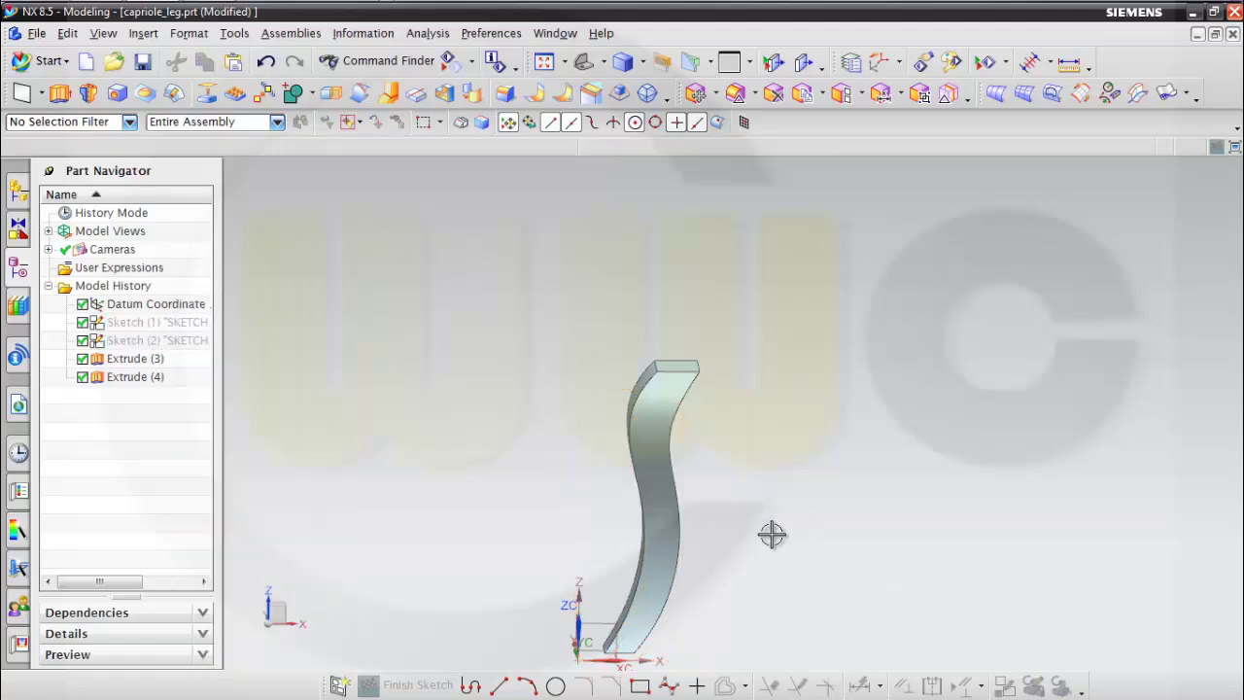
middle_drag(772, 534, 861, 381)
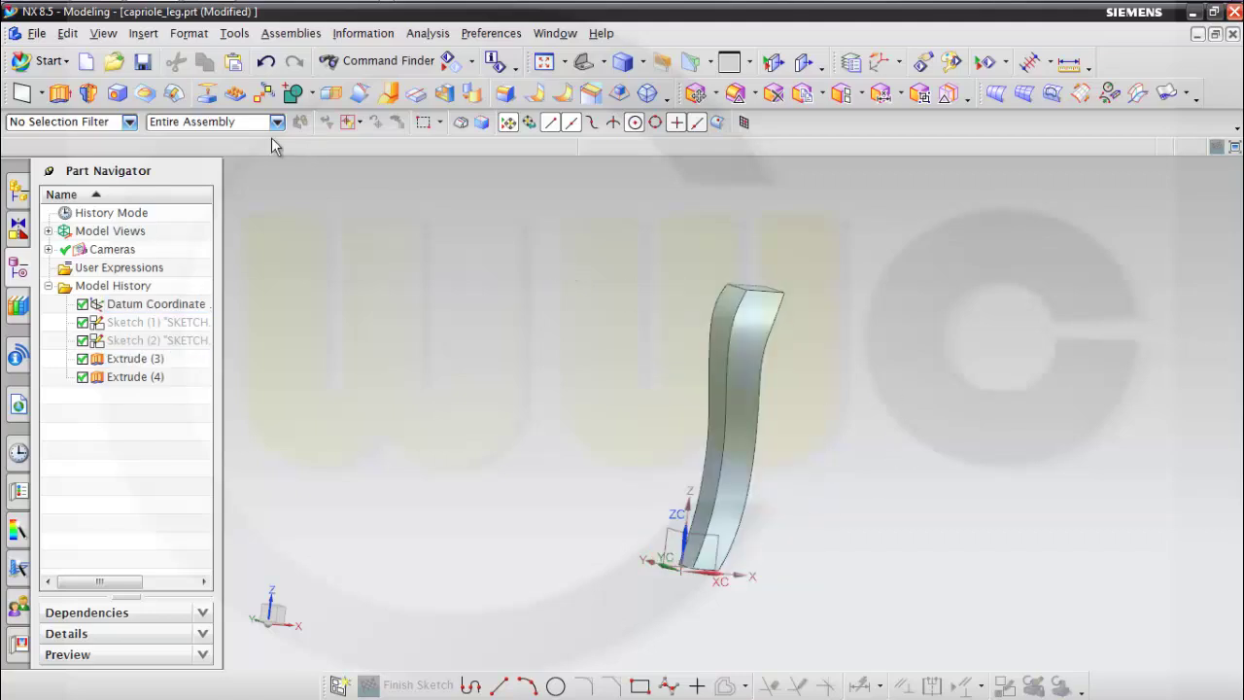
Extract edge curves from the long edges of the Extrude (4) leg solid.
click(146, 34)
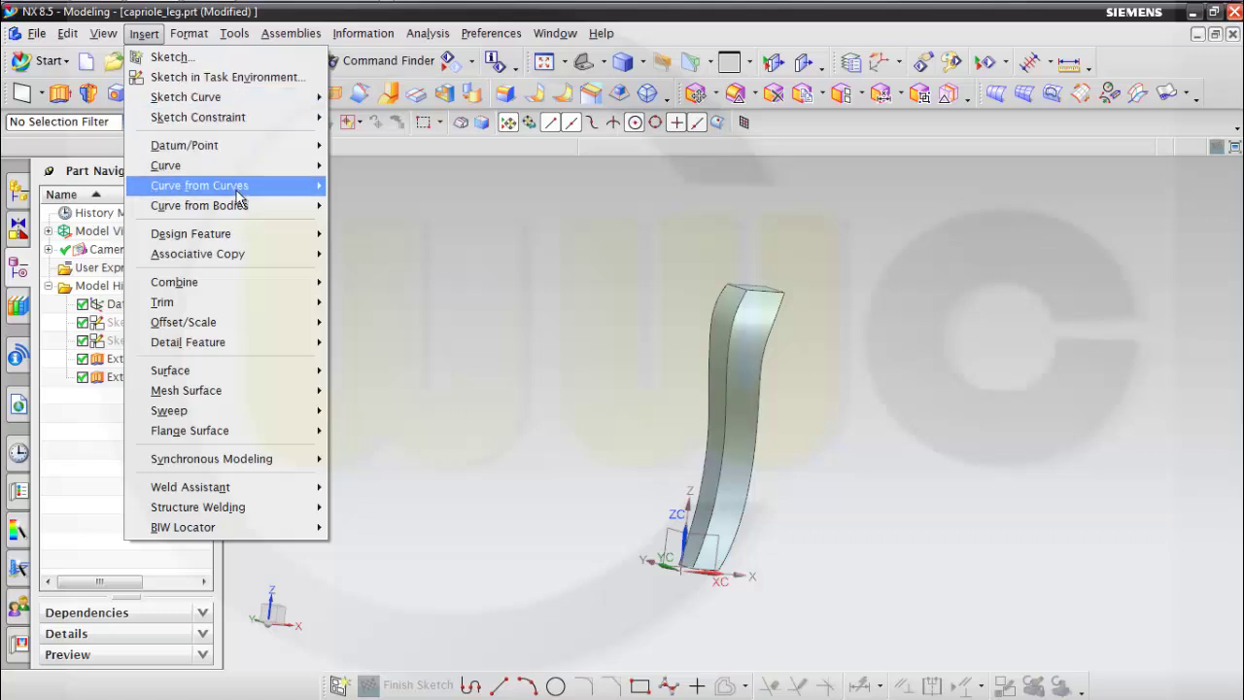
mouse_move(246, 207)
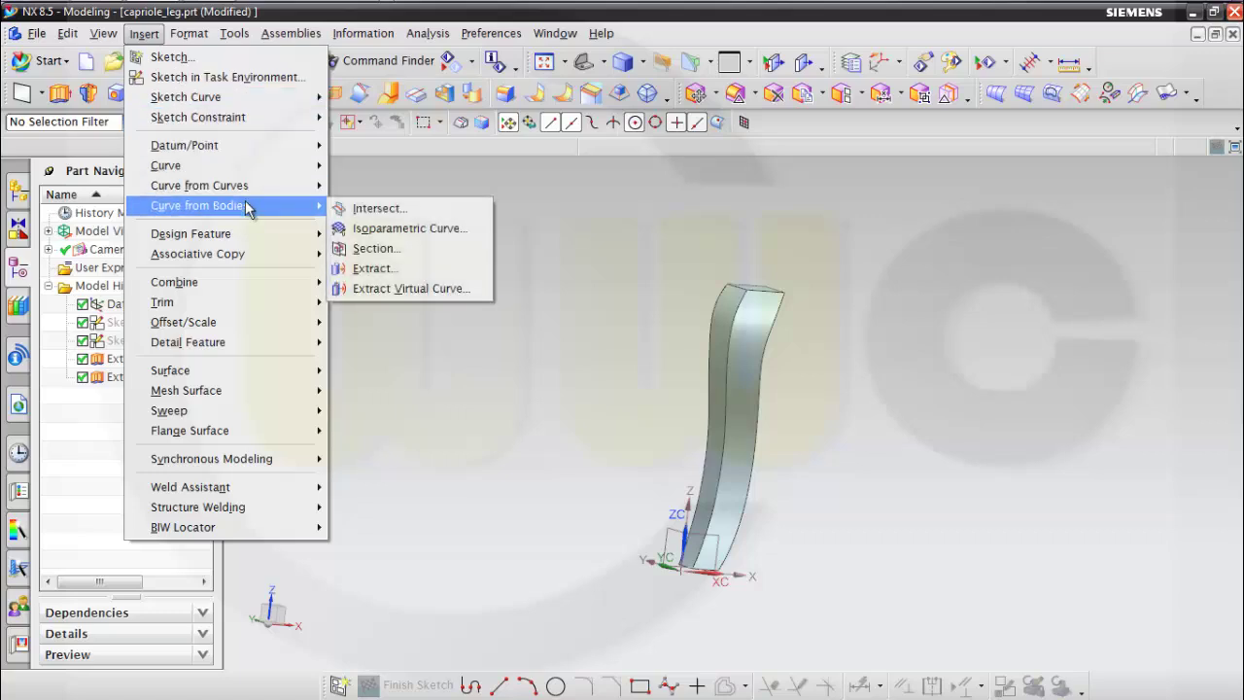
click(377, 270)
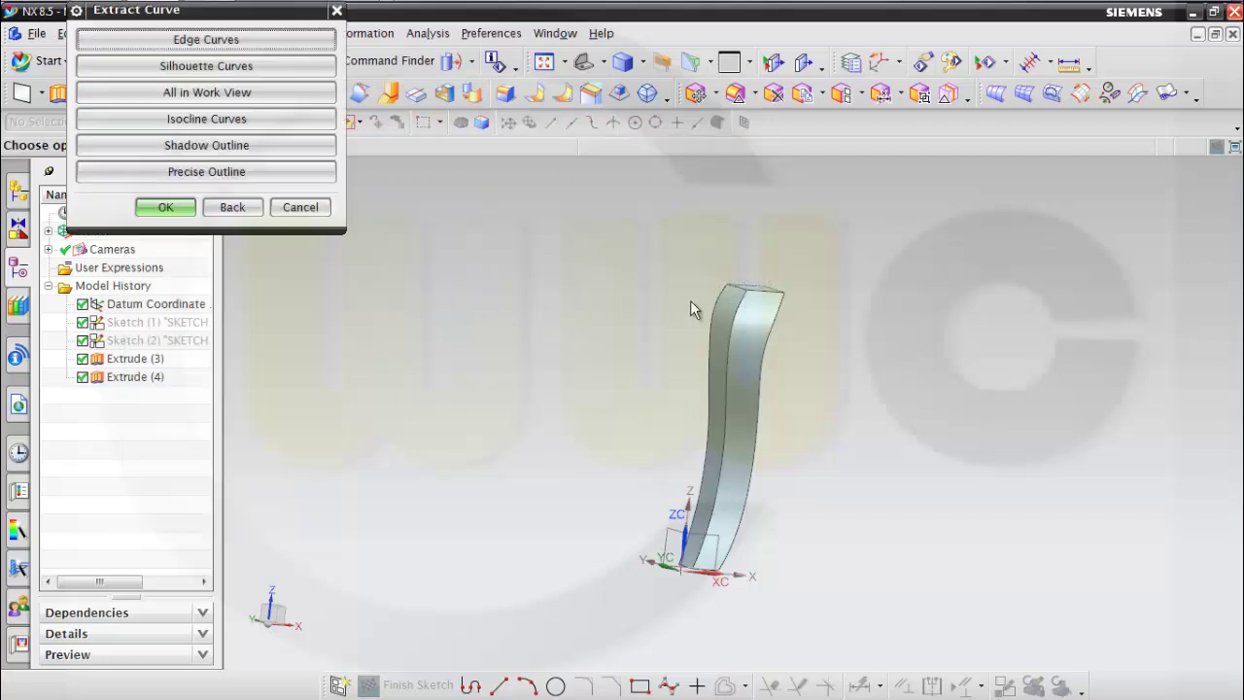
click(331, 43)
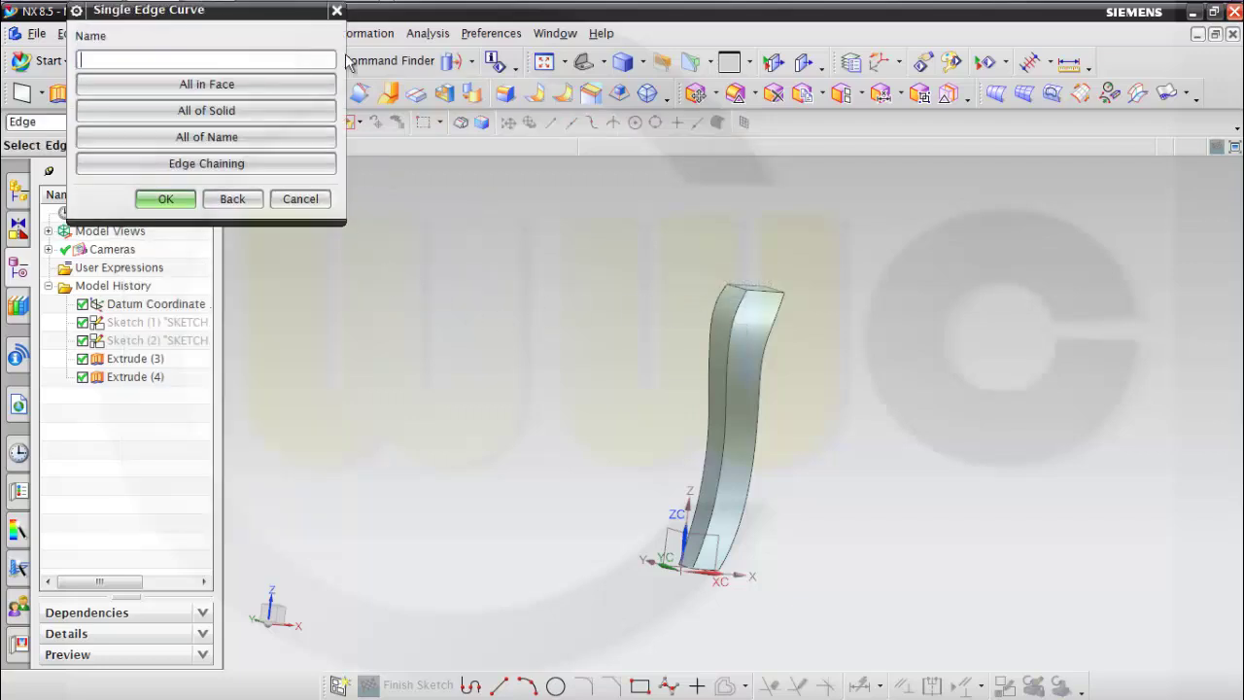
click(775, 340)
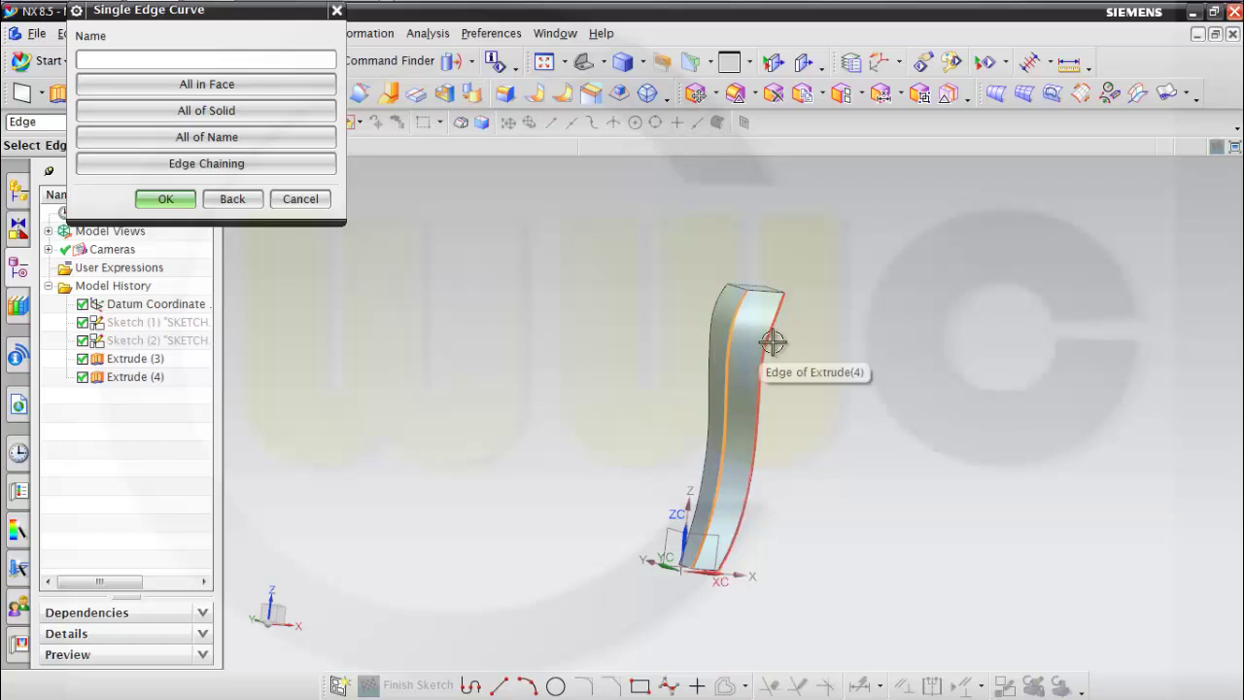
click(726, 354)
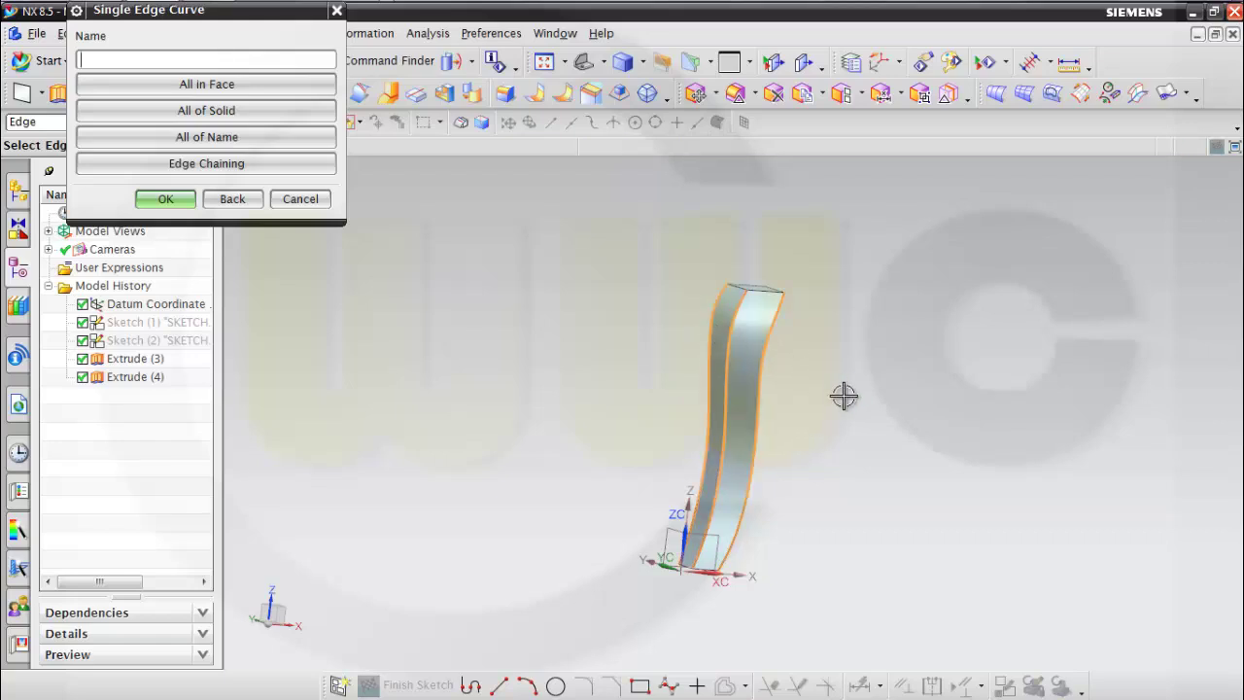
middle_drag(842, 394, 768, 388)
click(769, 388)
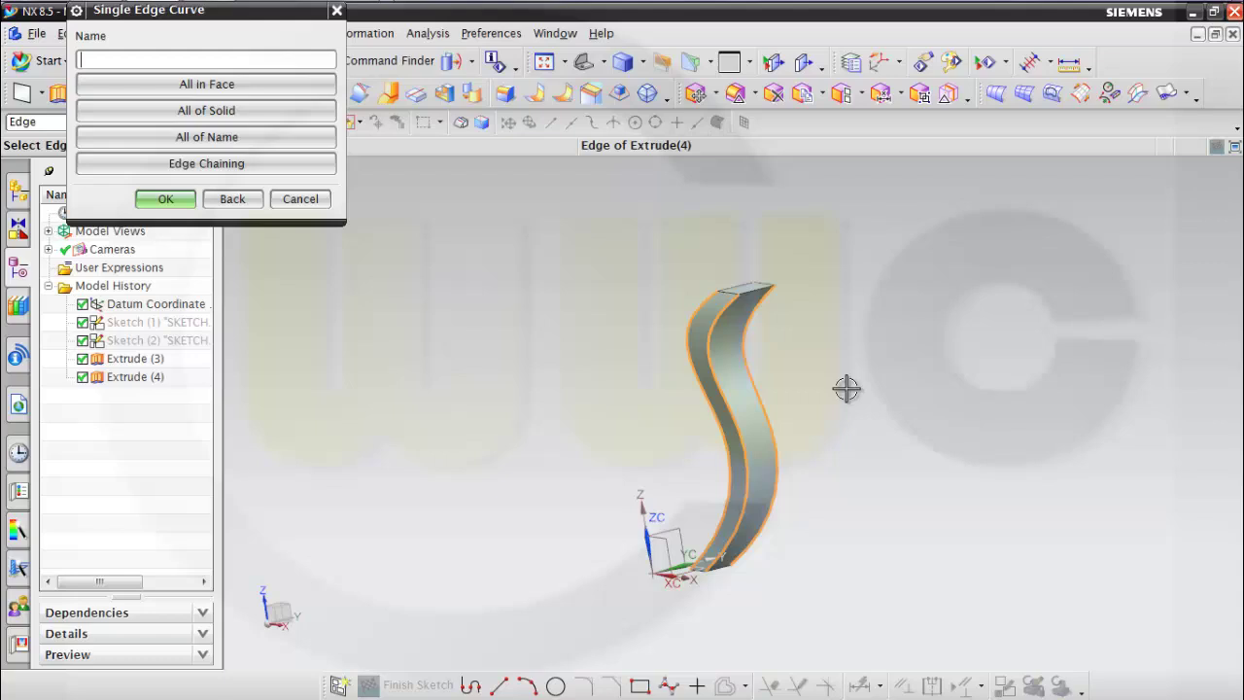
click(183, 201)
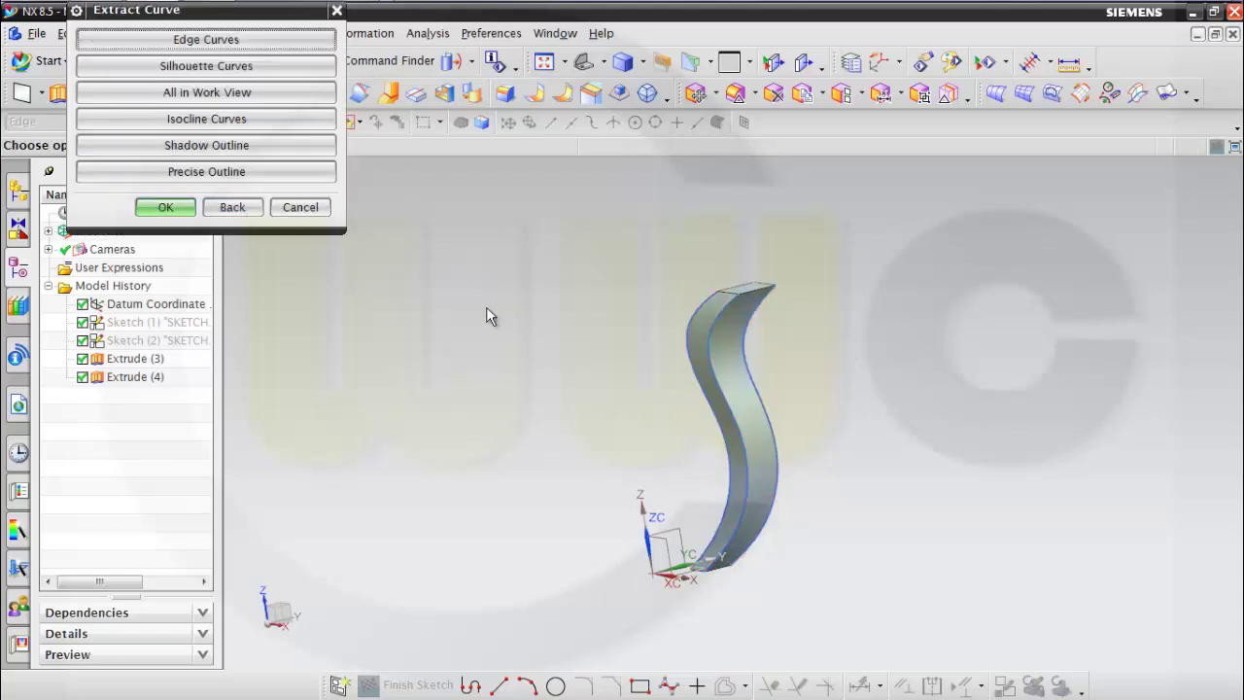
click(291, 209)
middle_drag(413, 320, 473, 301)
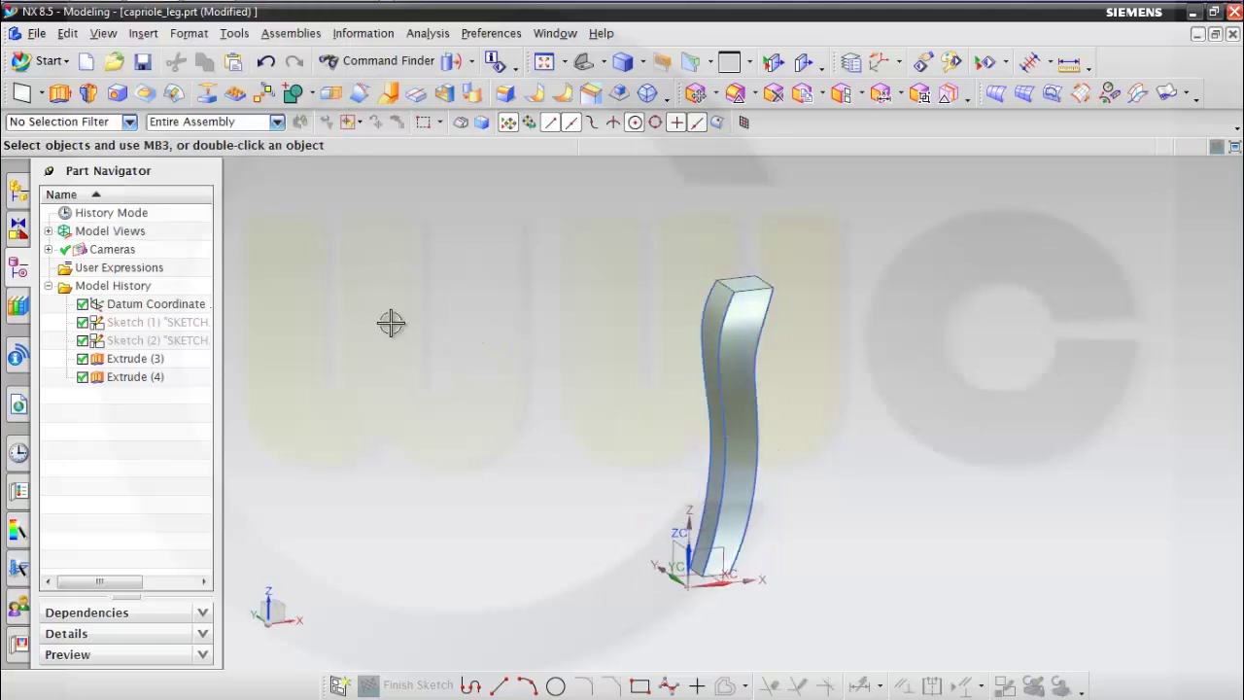
right_click(139, 387)
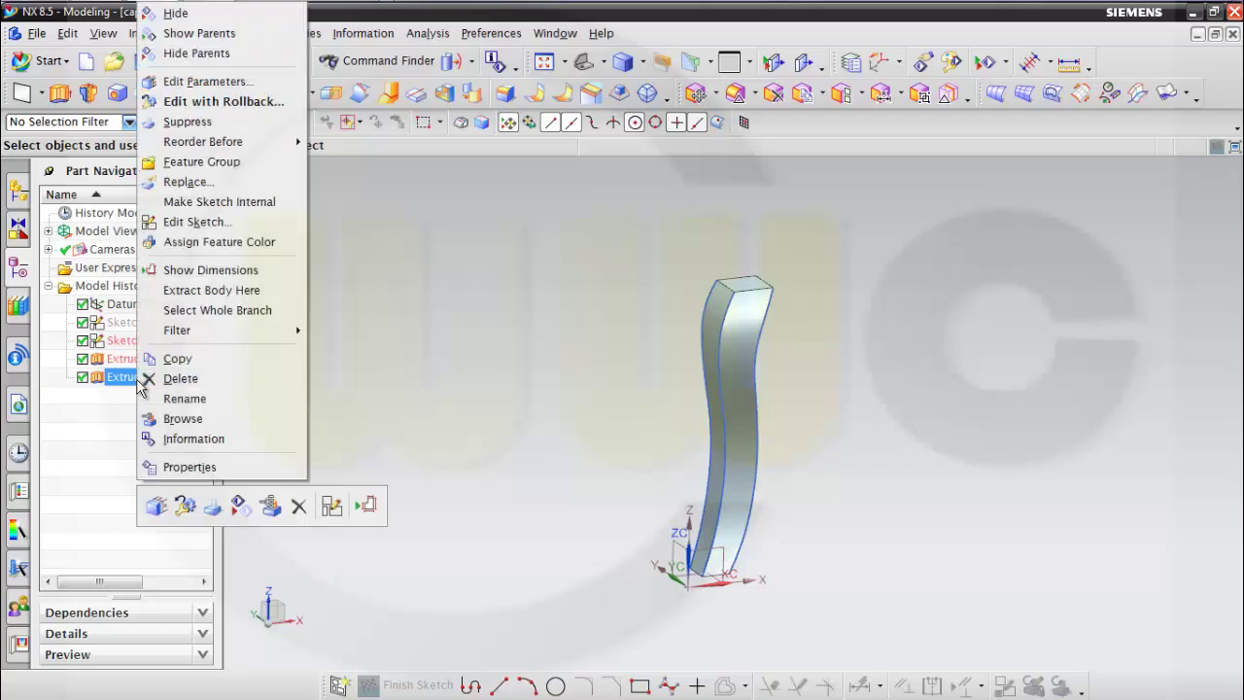
Hide Extrude (4) and orbit to inspect the extracted S-shaped edge curves.
click(175, 15)
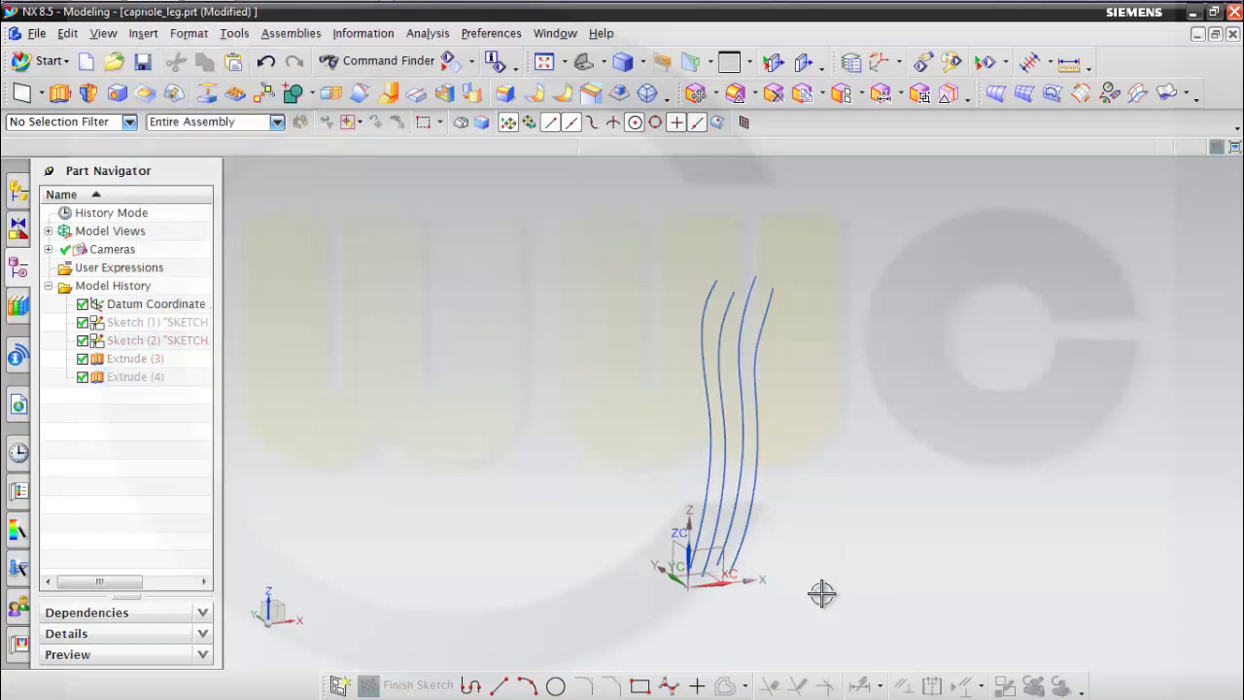
middle_drag(821, 593, 783, 619)
middle_drag(810, 495, 829, 522)
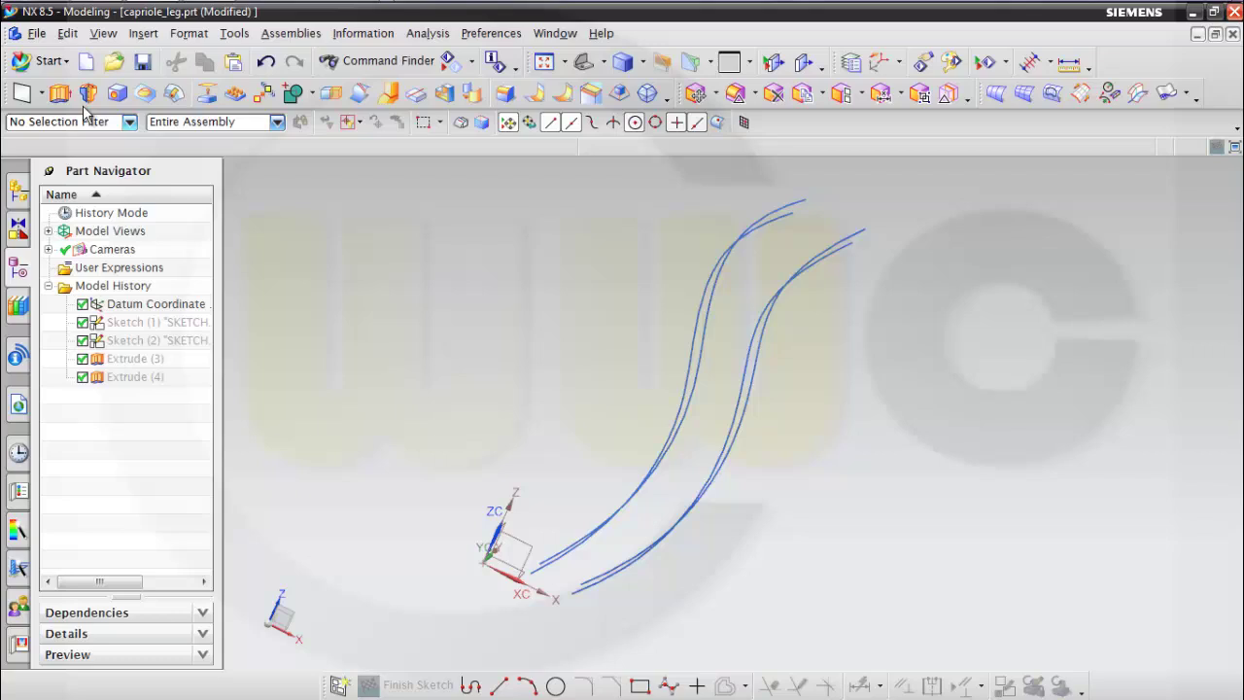
Create Datum Plane (5) through three top endpoints of the guide curves.
click(44, 92)
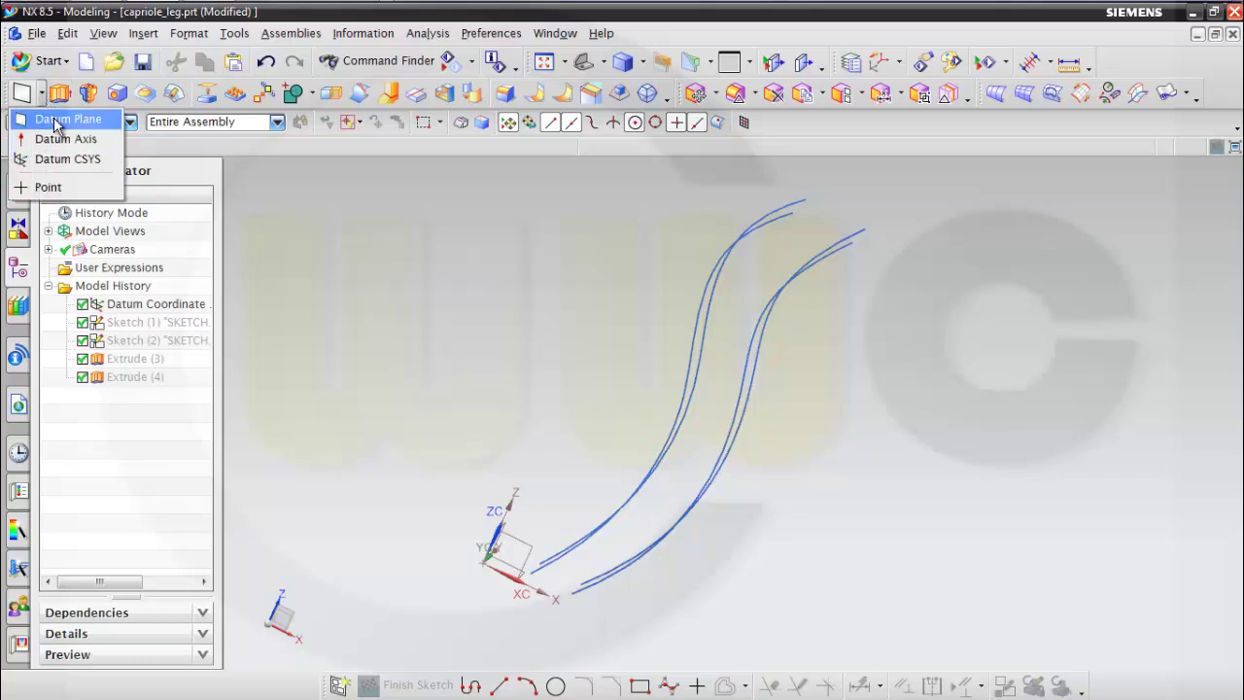
click(69, 119)
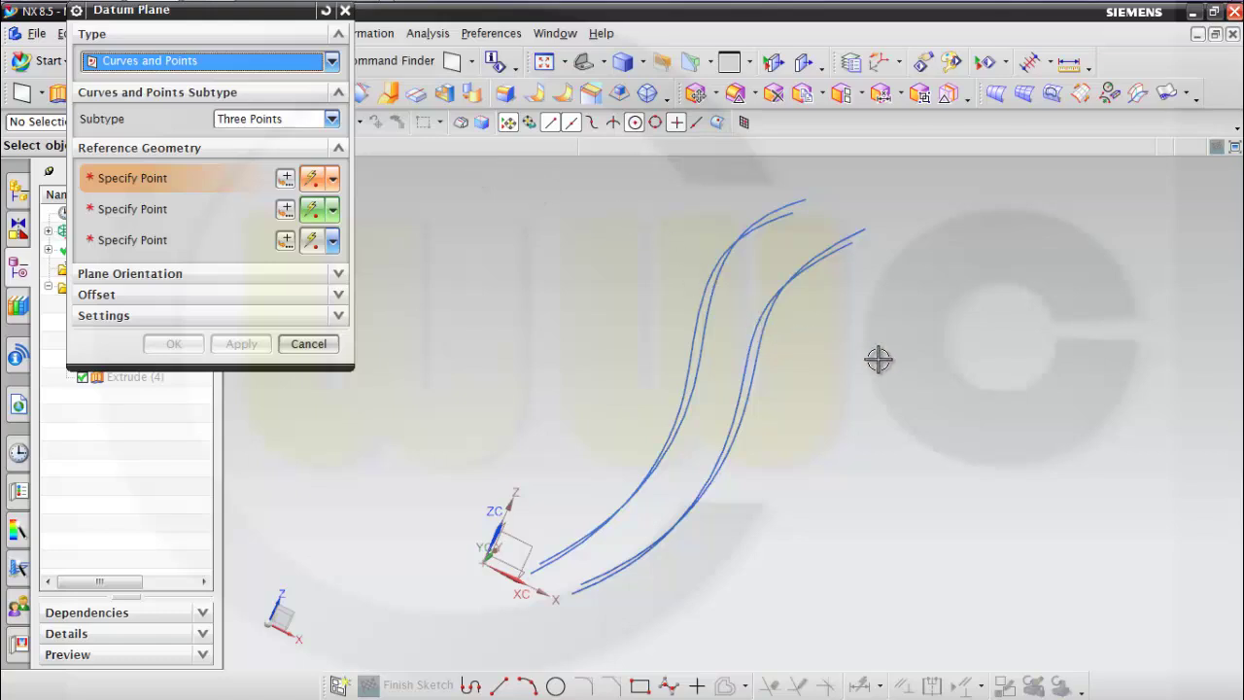
middle_drag(879, 359, 857, 375)
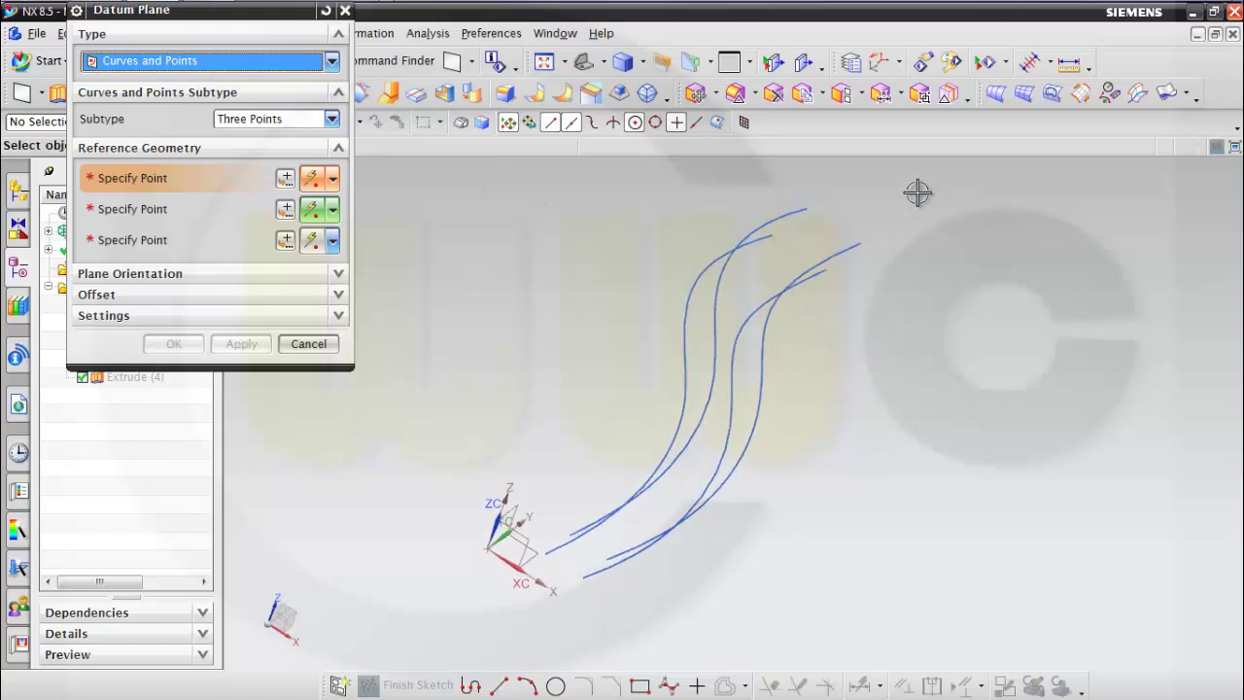
click(775, 237)
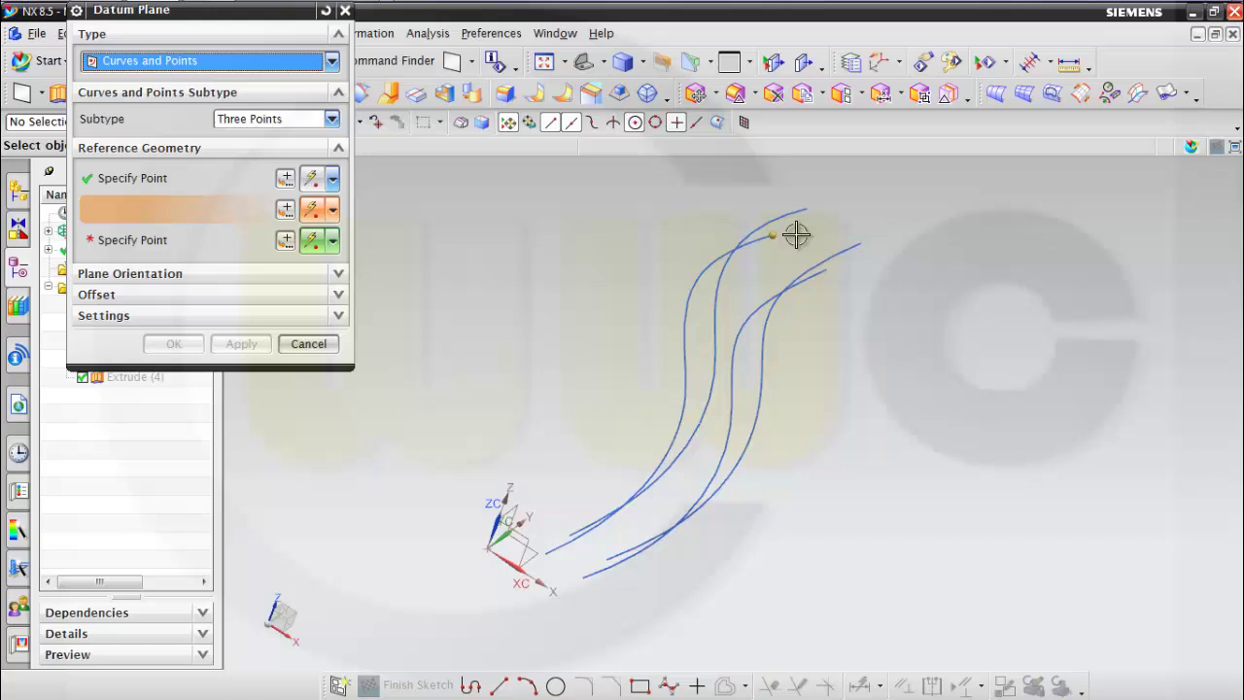
click(808, 209)
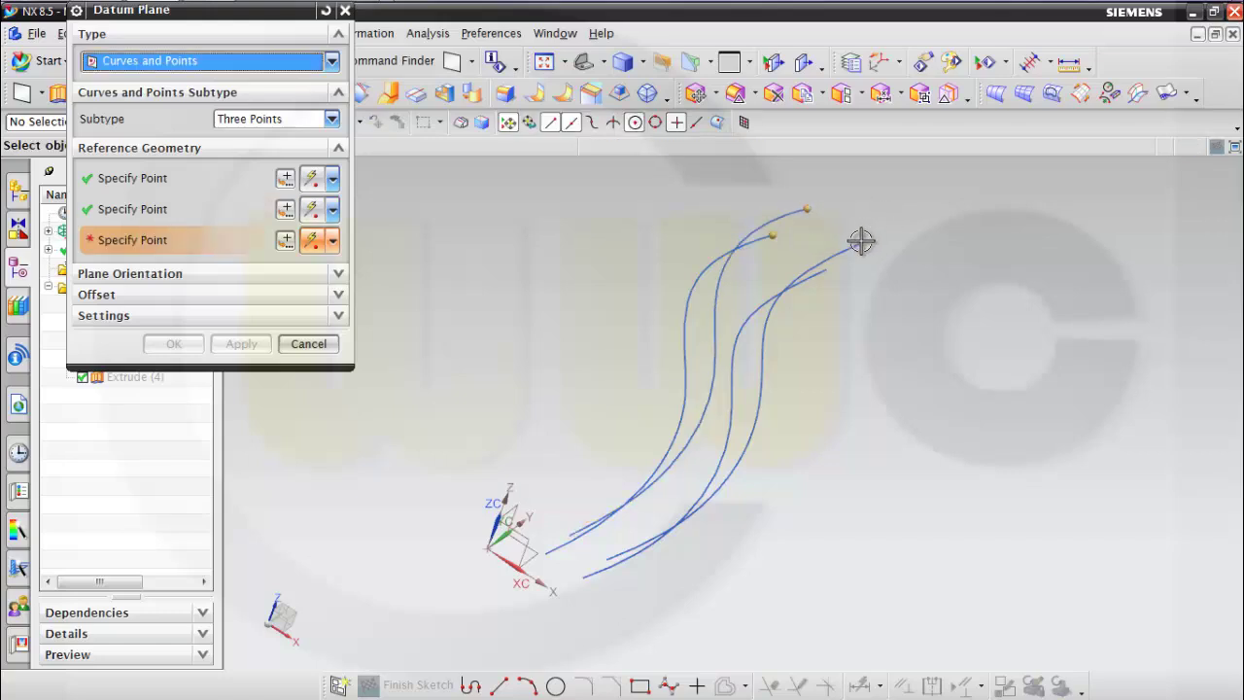
click(861, 243)
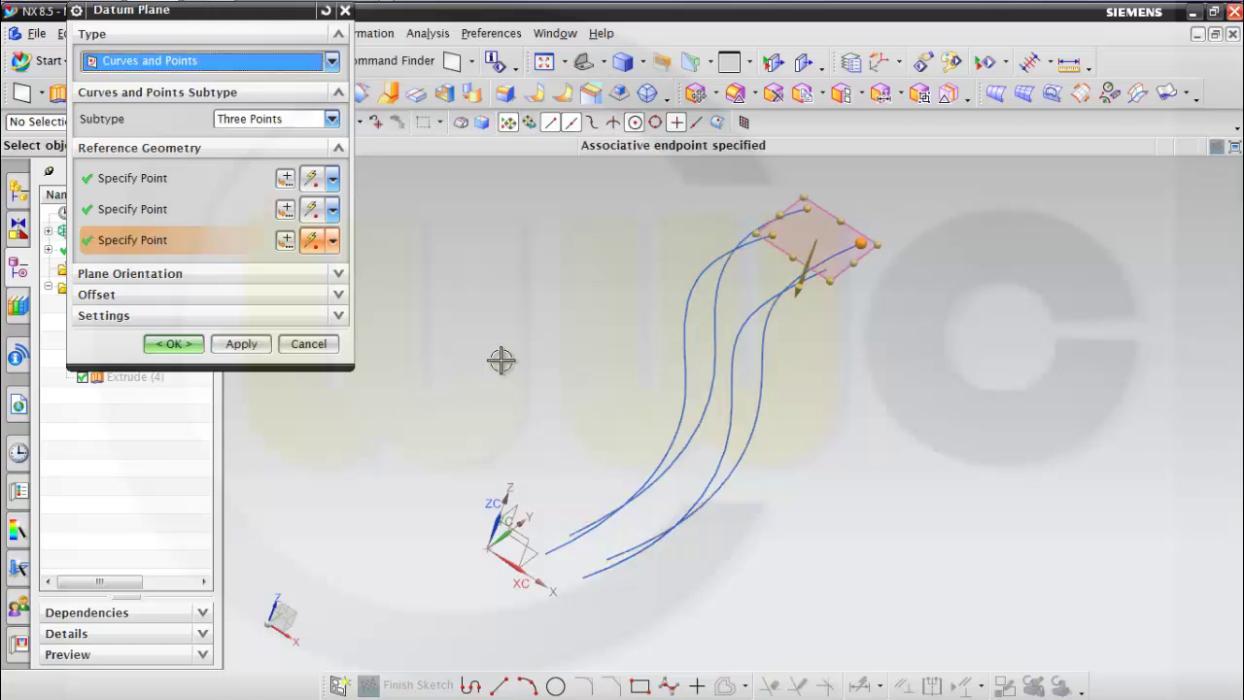
click(175, 344)
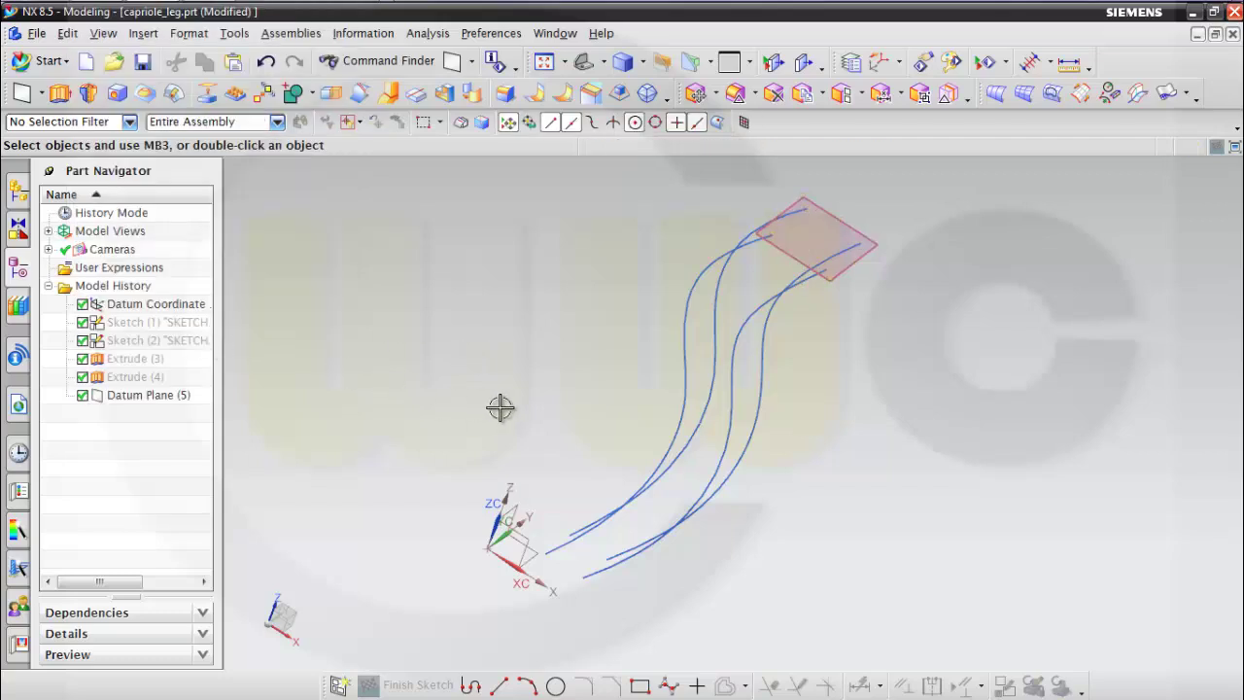
mouse_move(502, 408)
middle_down()
mouse_move(508, 377)
mouse_move(534, 369)
mouse_move(516, 408)
middle_up()
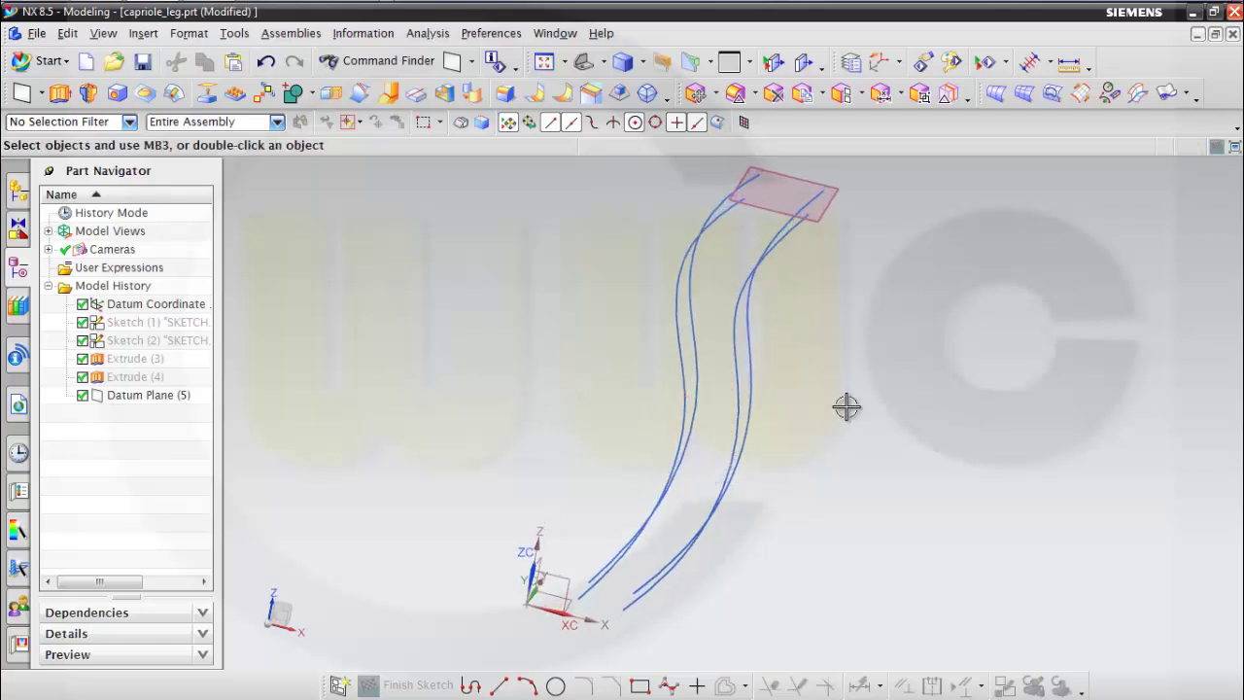
middle_drag(846, 407, 848, 449)
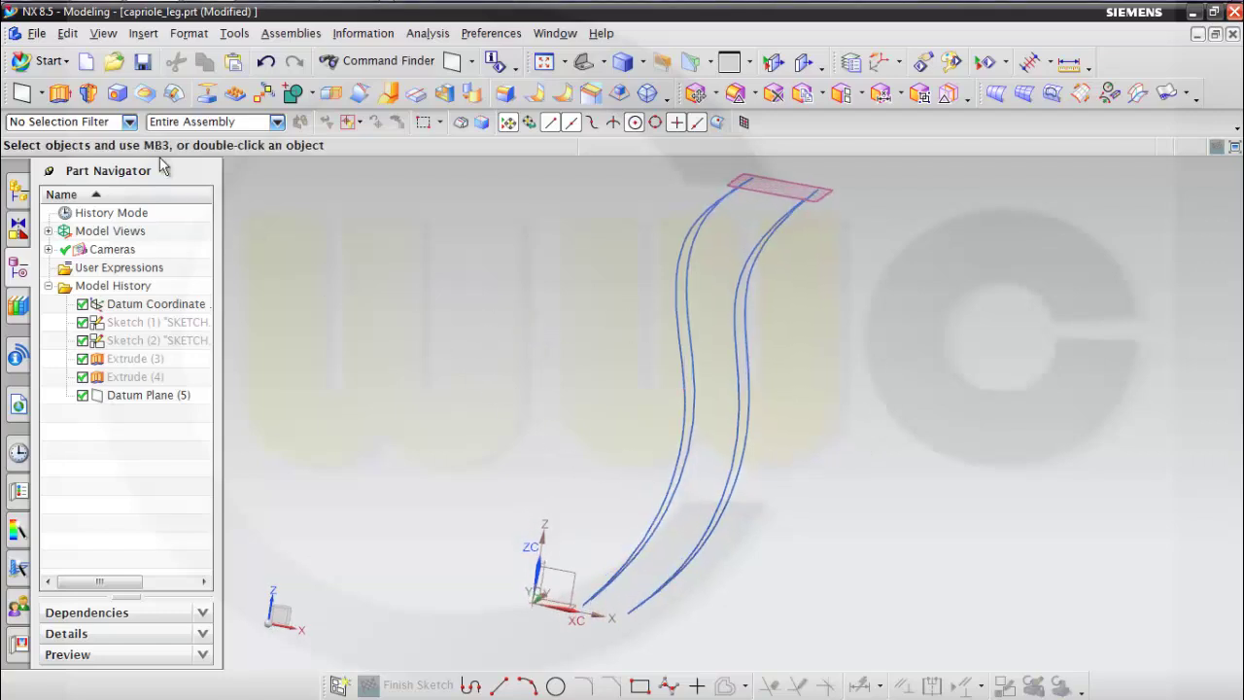
Create two At Distance datum planes offset 50 mm apart from the base plane.
click(42, 93)
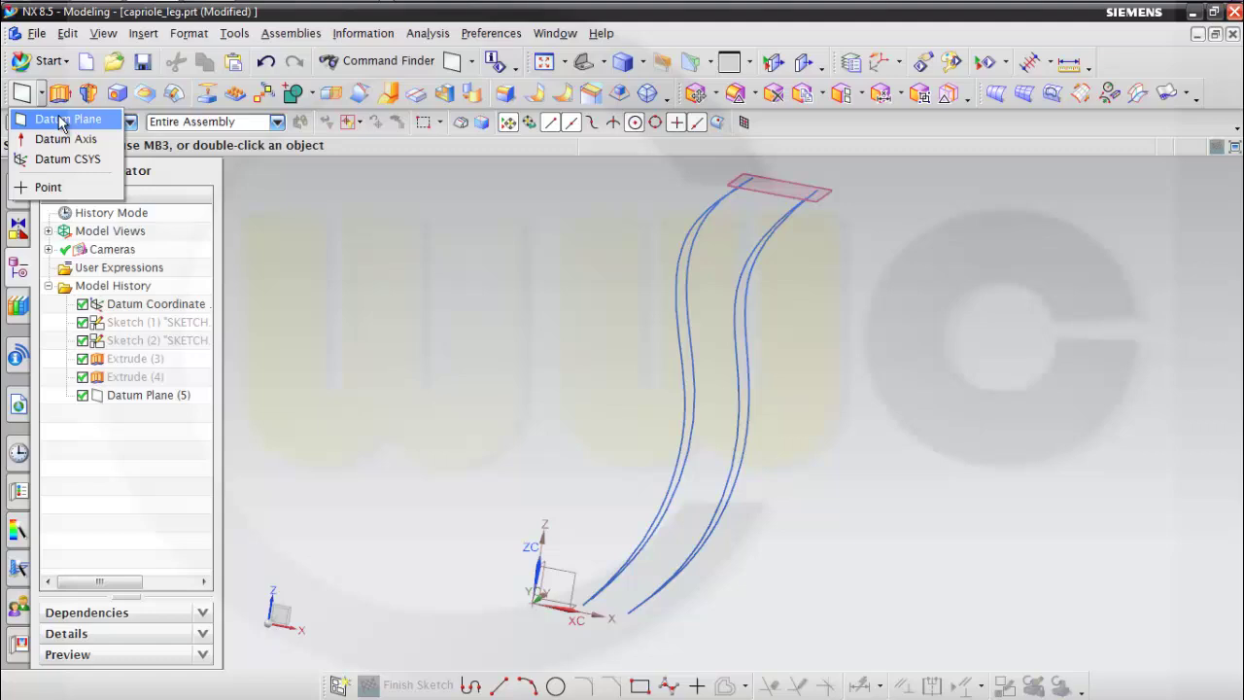
click(61, 118)
click(331, 118)
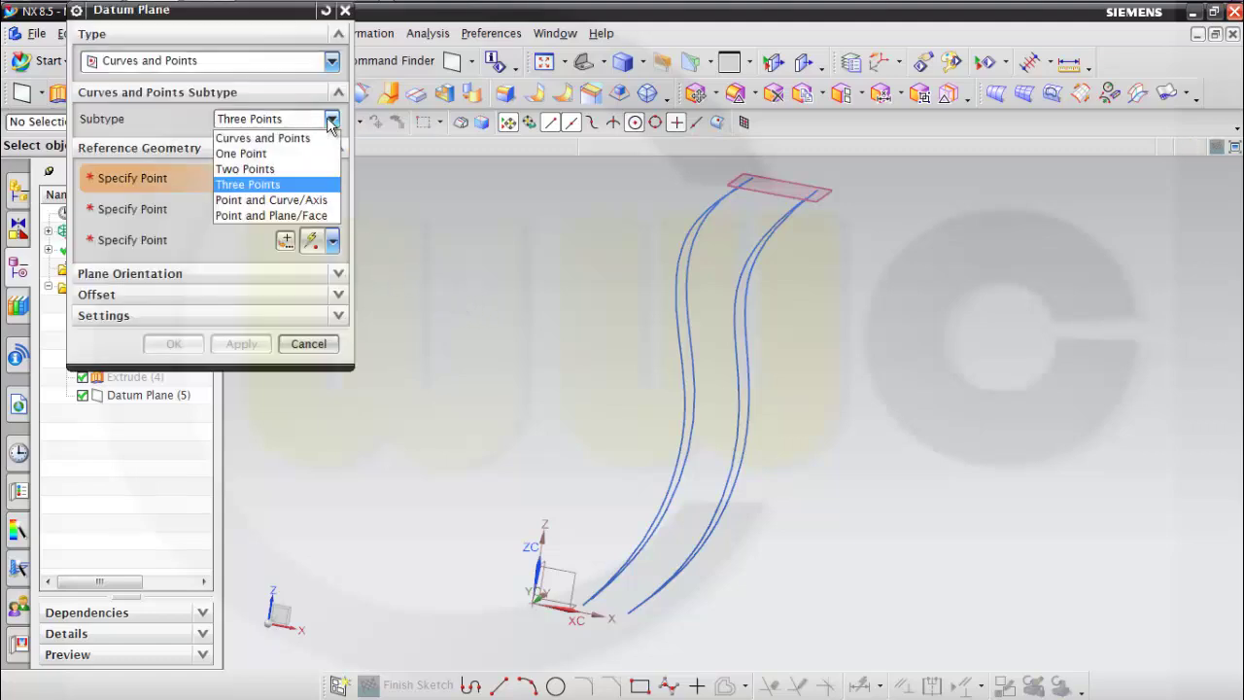
click(332, 64)
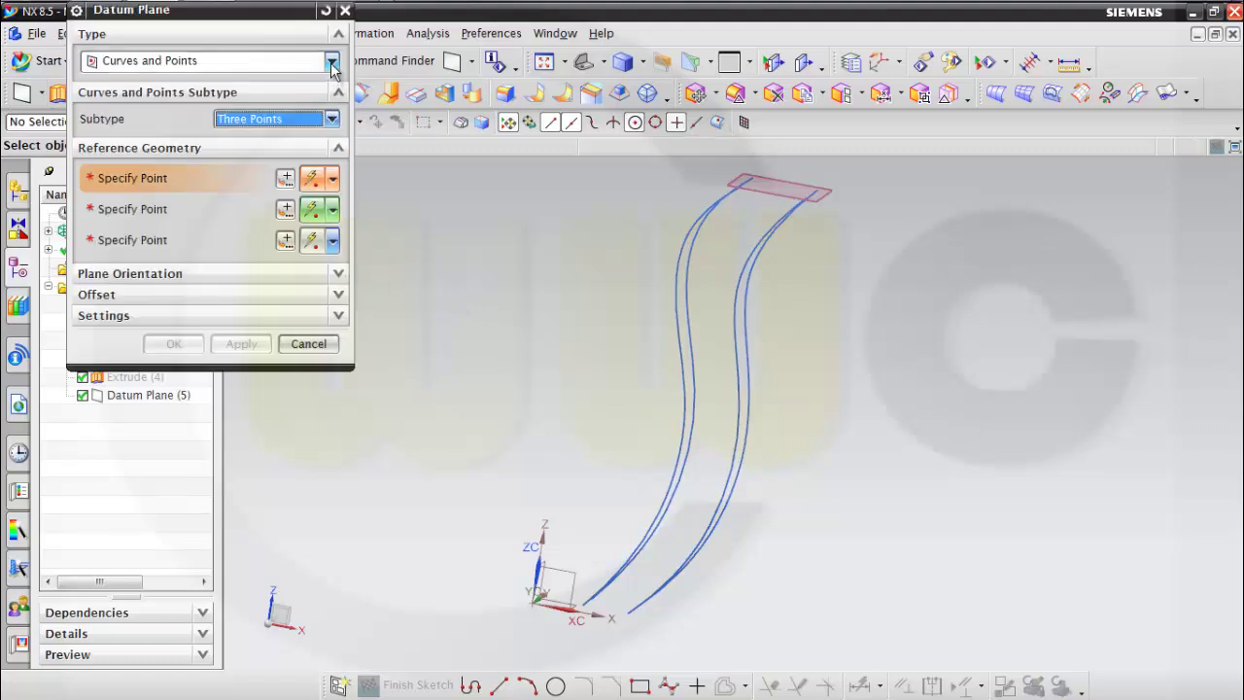
click(330, 62)
click(242, 98)
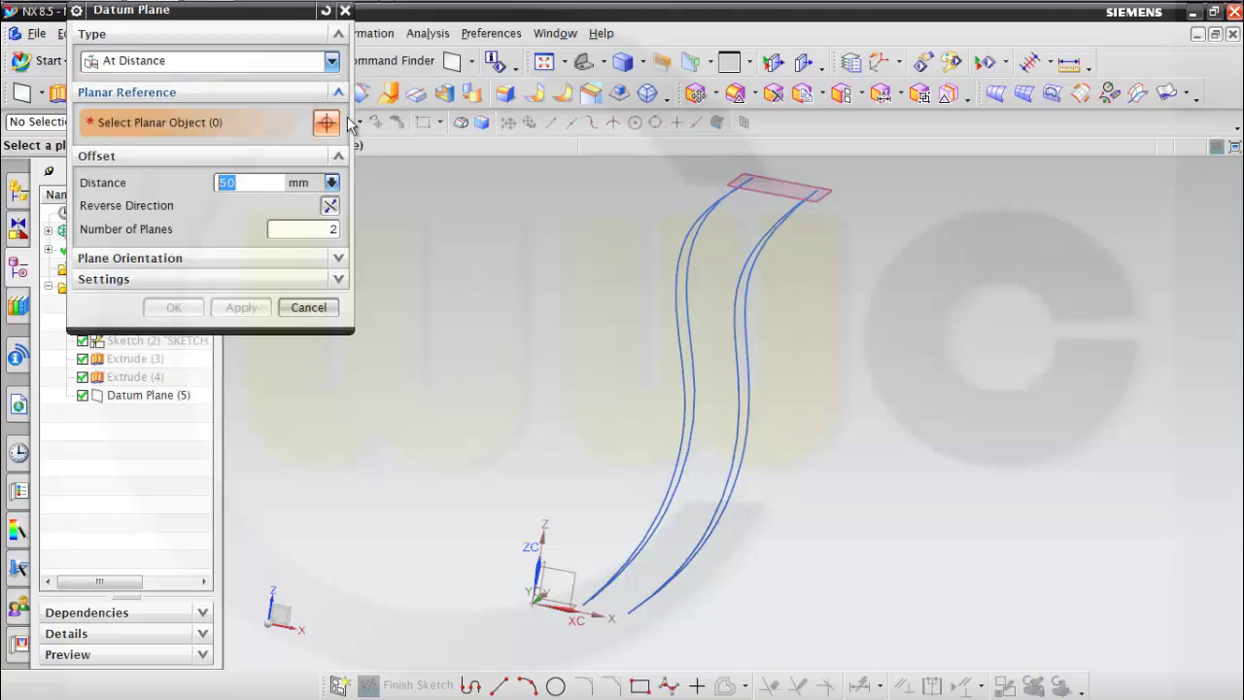
middle_drag(519, 643, 512, 665)
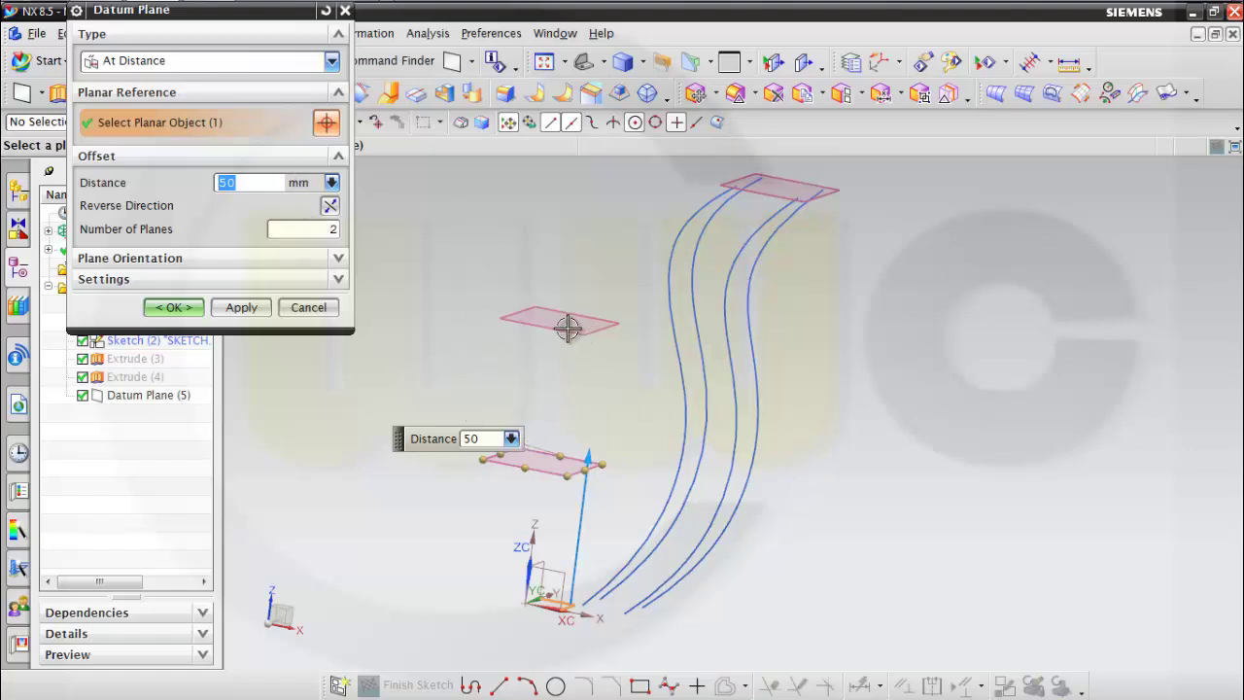
click(174, 307)
middle_drag(749, 444, 794, 508)
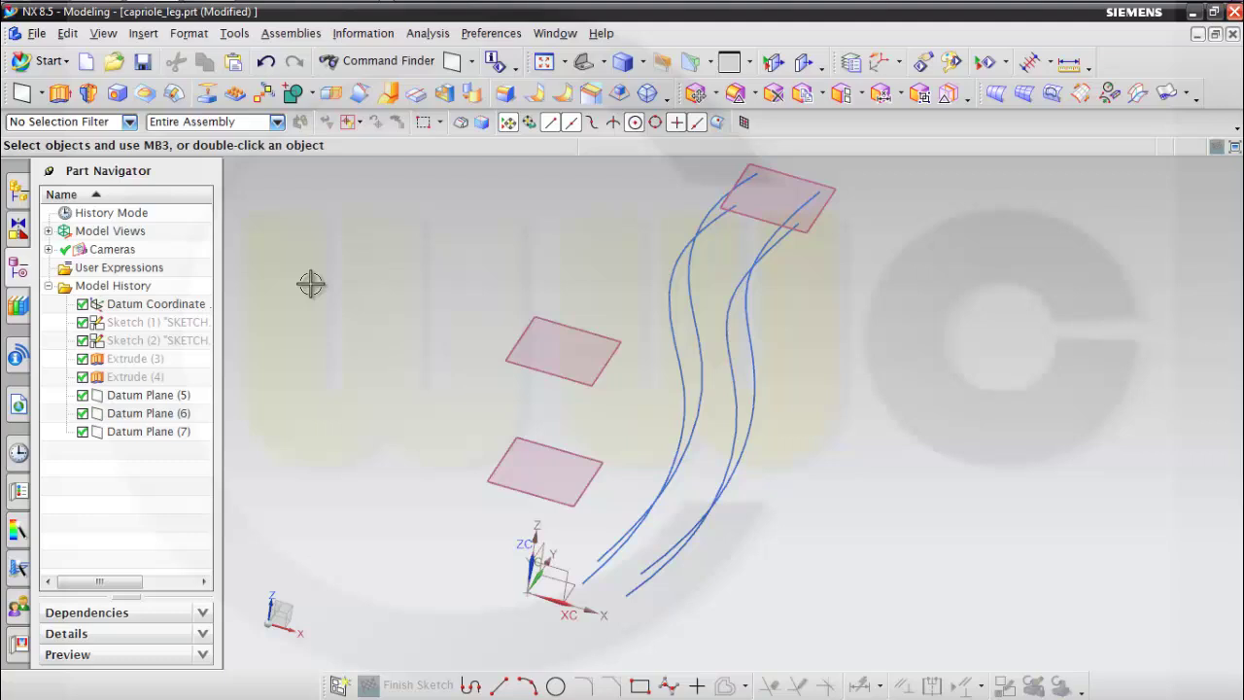
Start Sketch (8) on the datum CSYS XY plane.
click(339, 686)
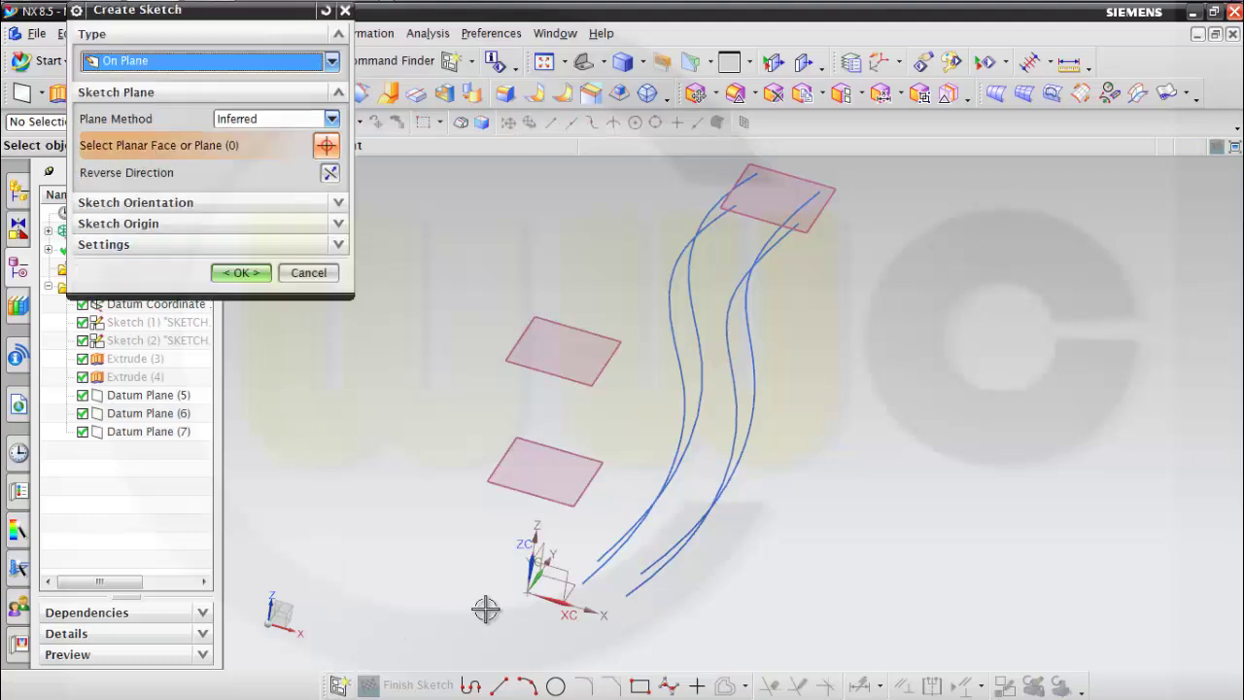
click(573, 591)
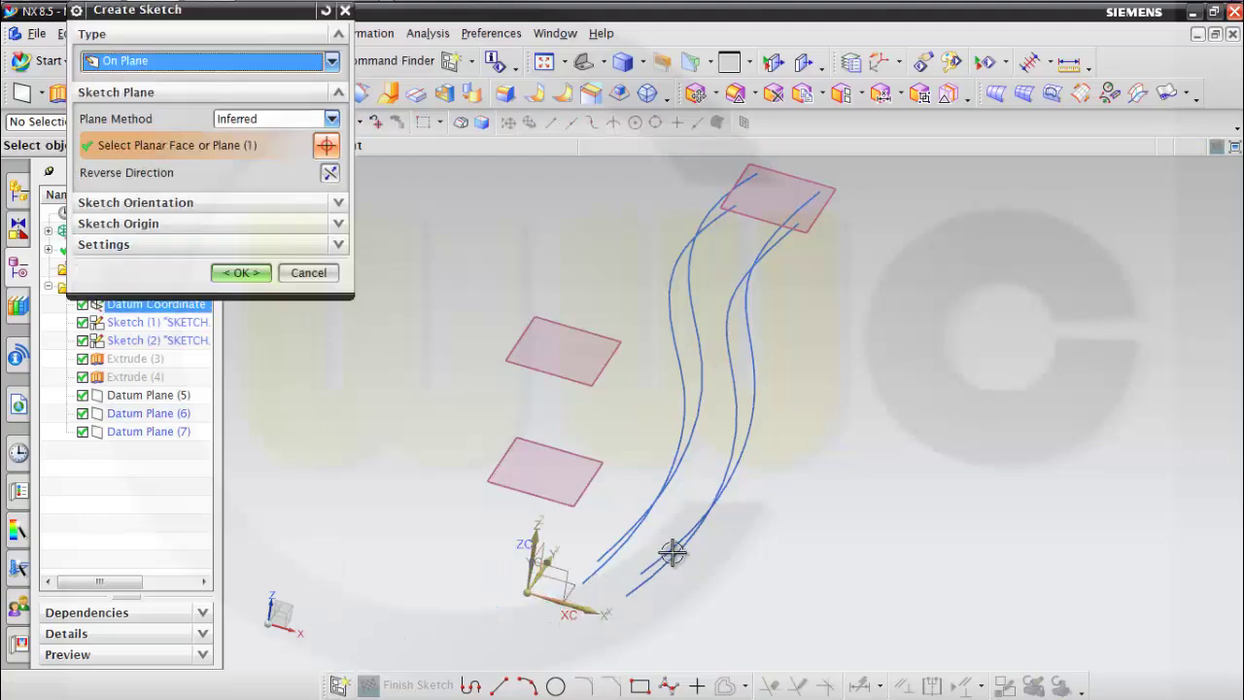
click(240, 276)
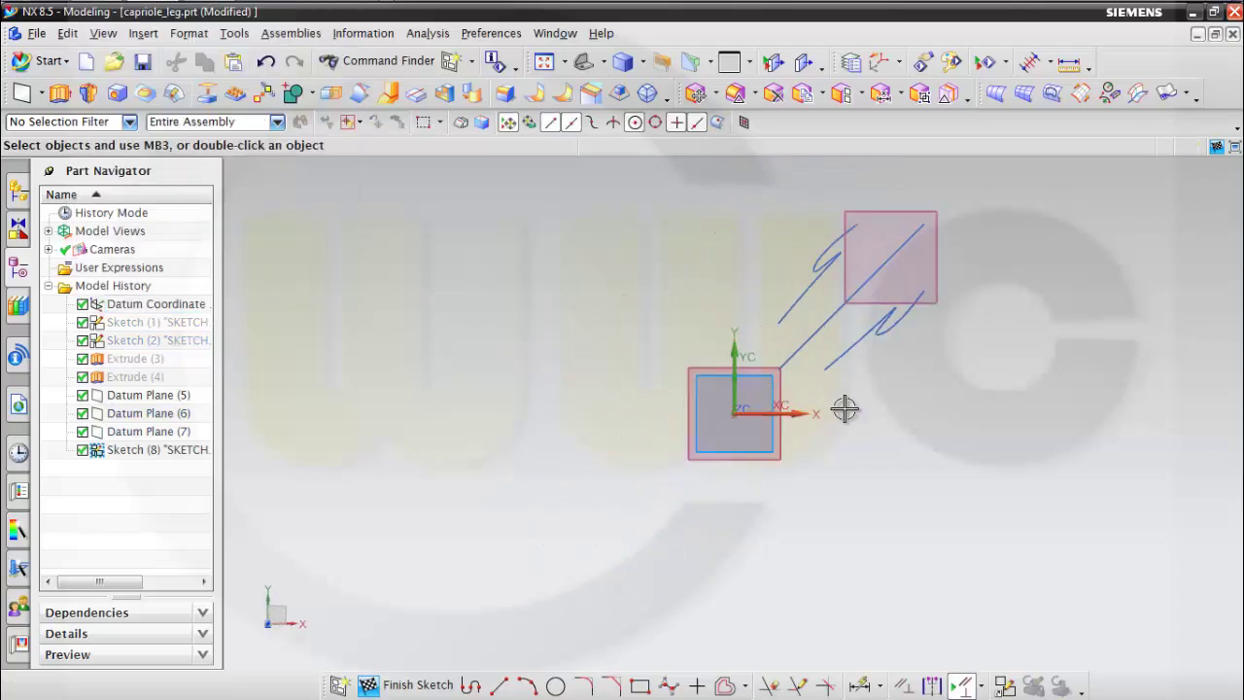
scroll(842, 410, up, 4)
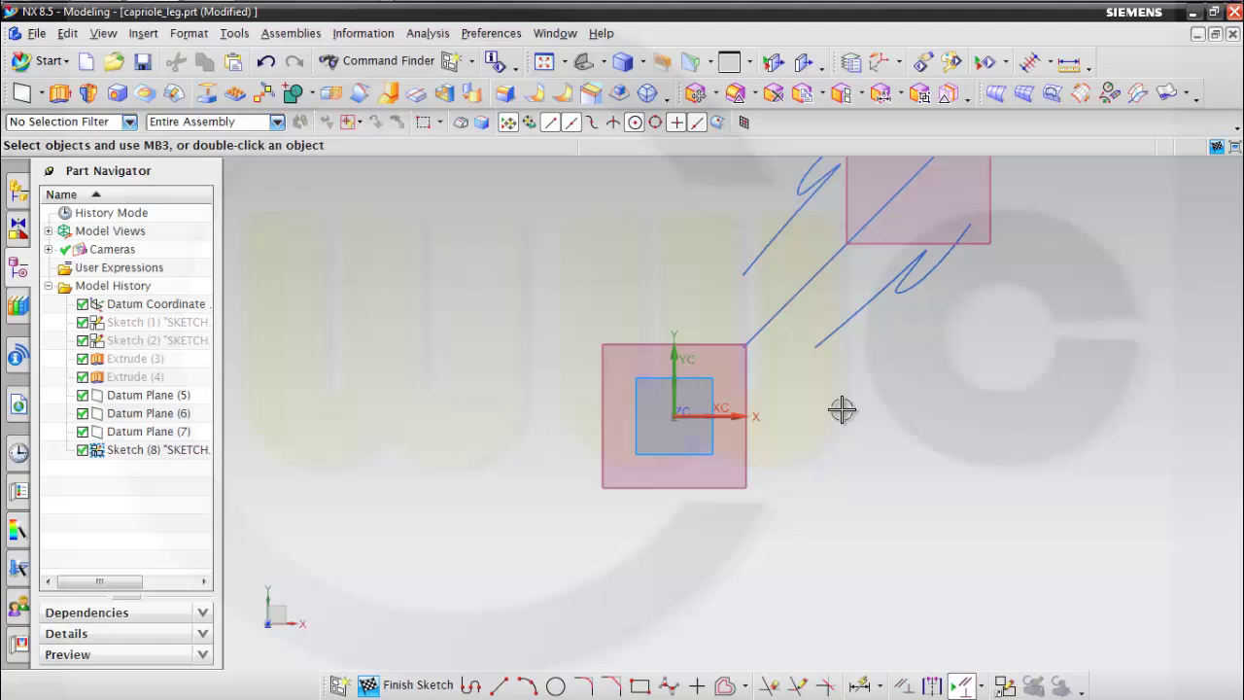
mouse_move(819, 385)
shift+middle_down()
mouse_move(823, 422)
mouse_move(802, 463)
shift+middle_up()
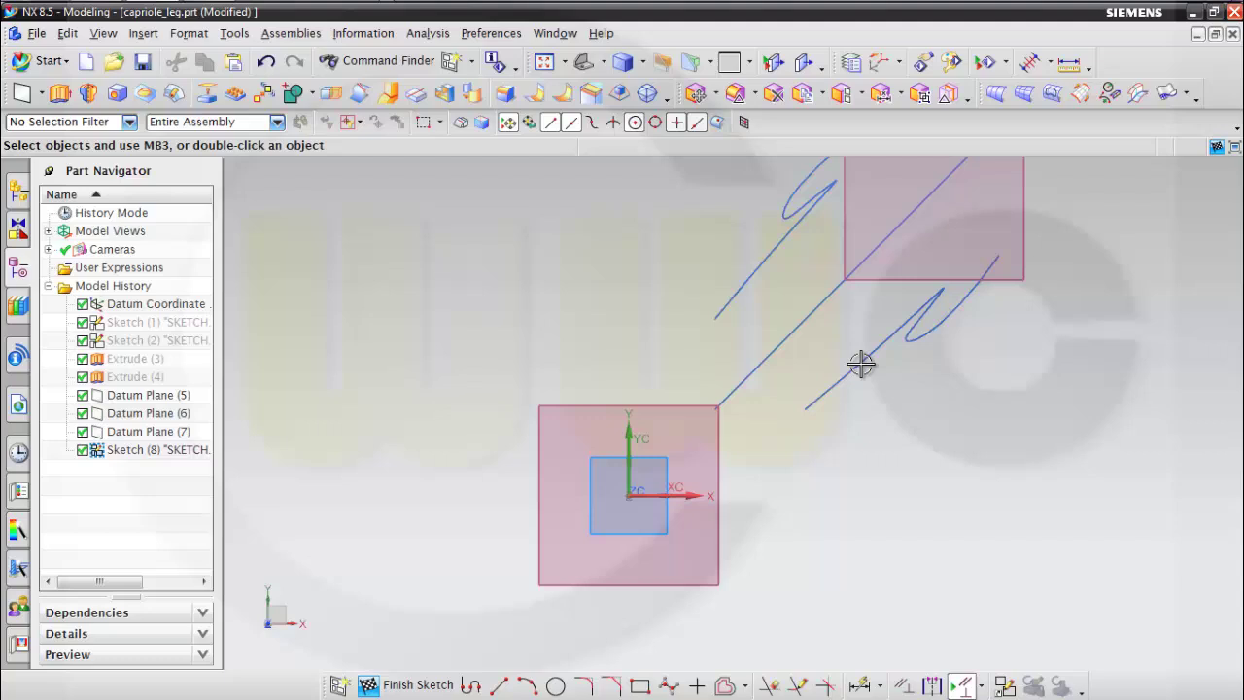
Create Intersection Points on the diagonal, upper-left, lower and last guide splines.
click(748, 683)
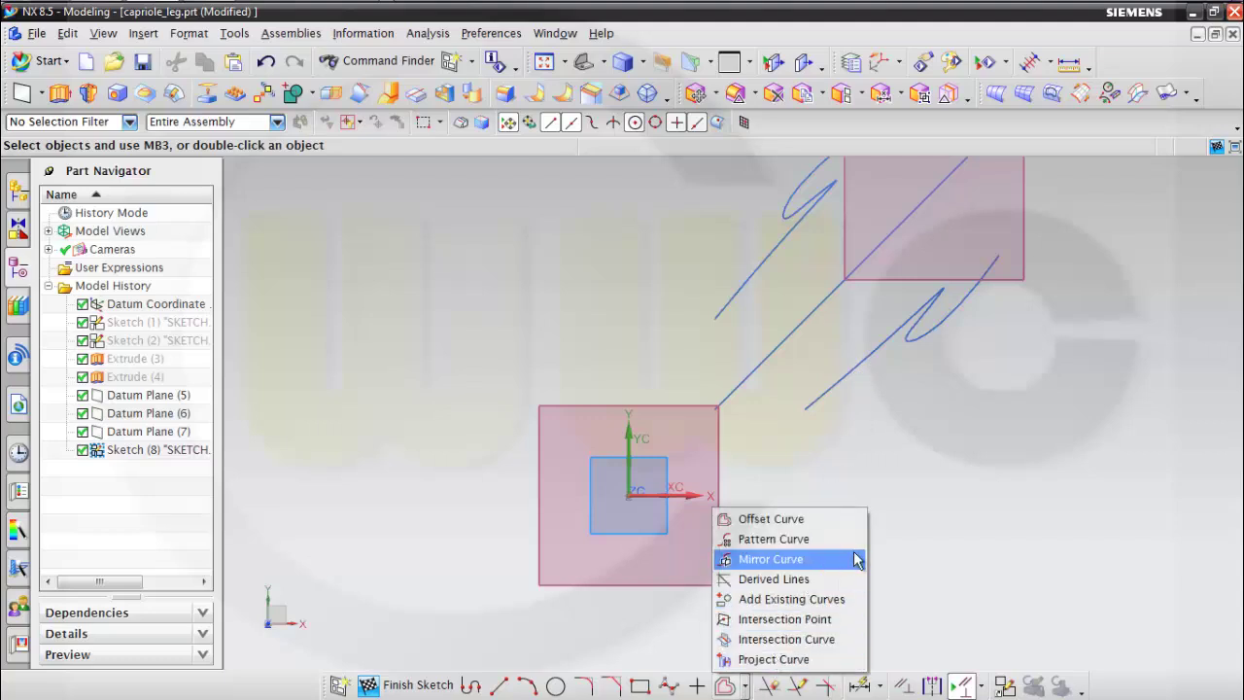
click(789, 619)
click(753, 374)
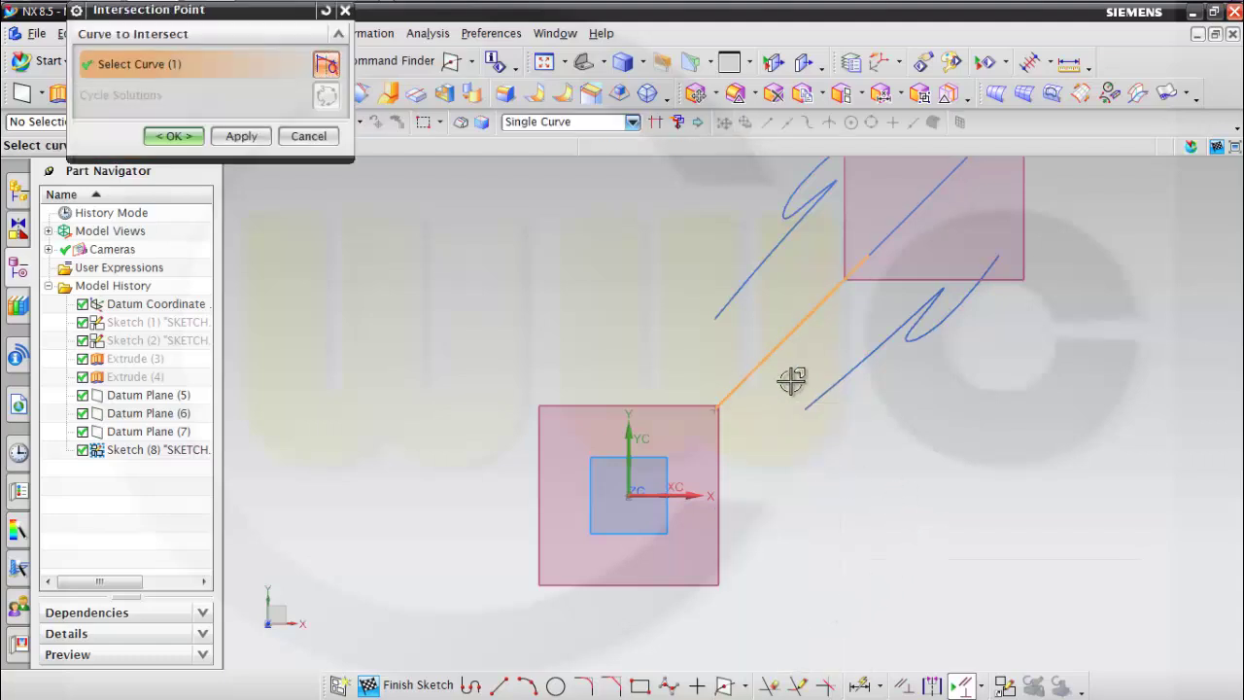
click(241, 136)
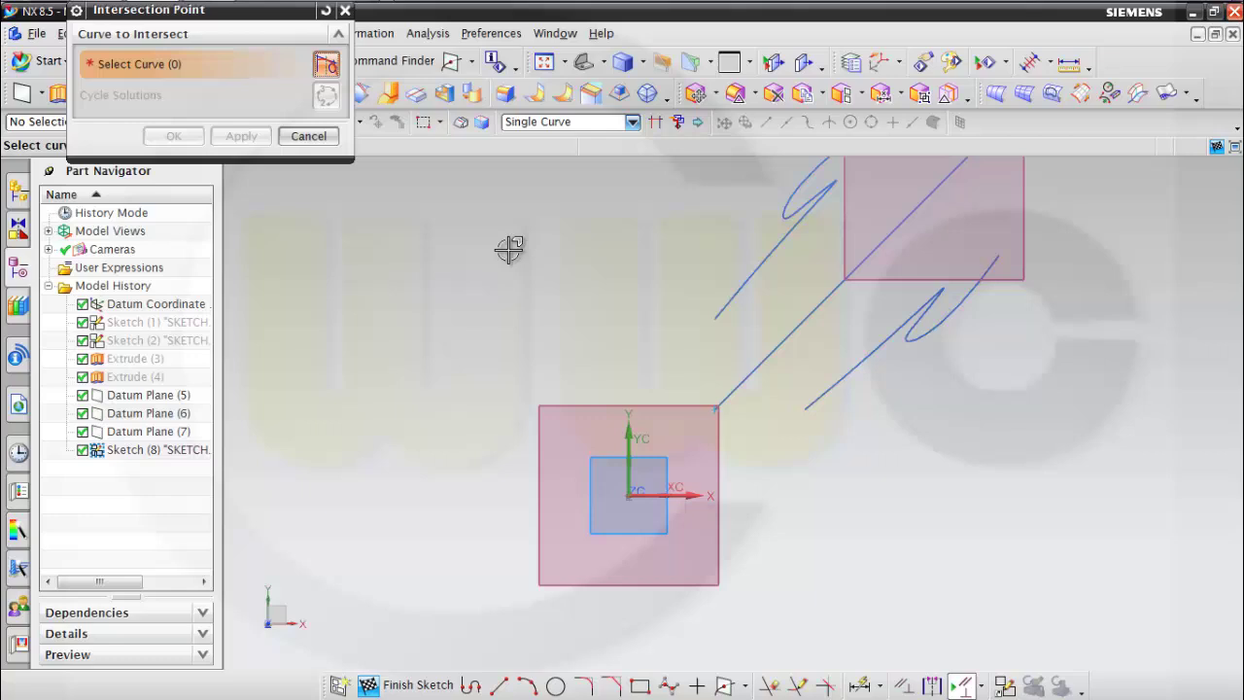
click(733, 298)
click(241, 136)
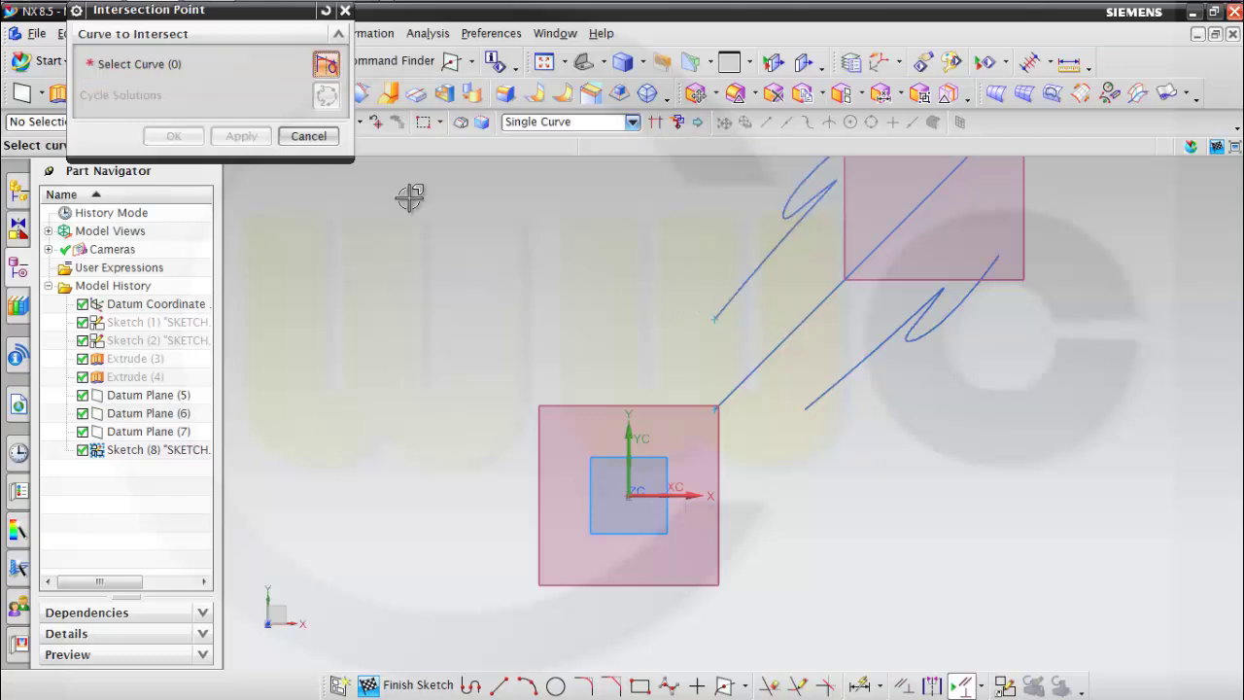
click(812, 391)
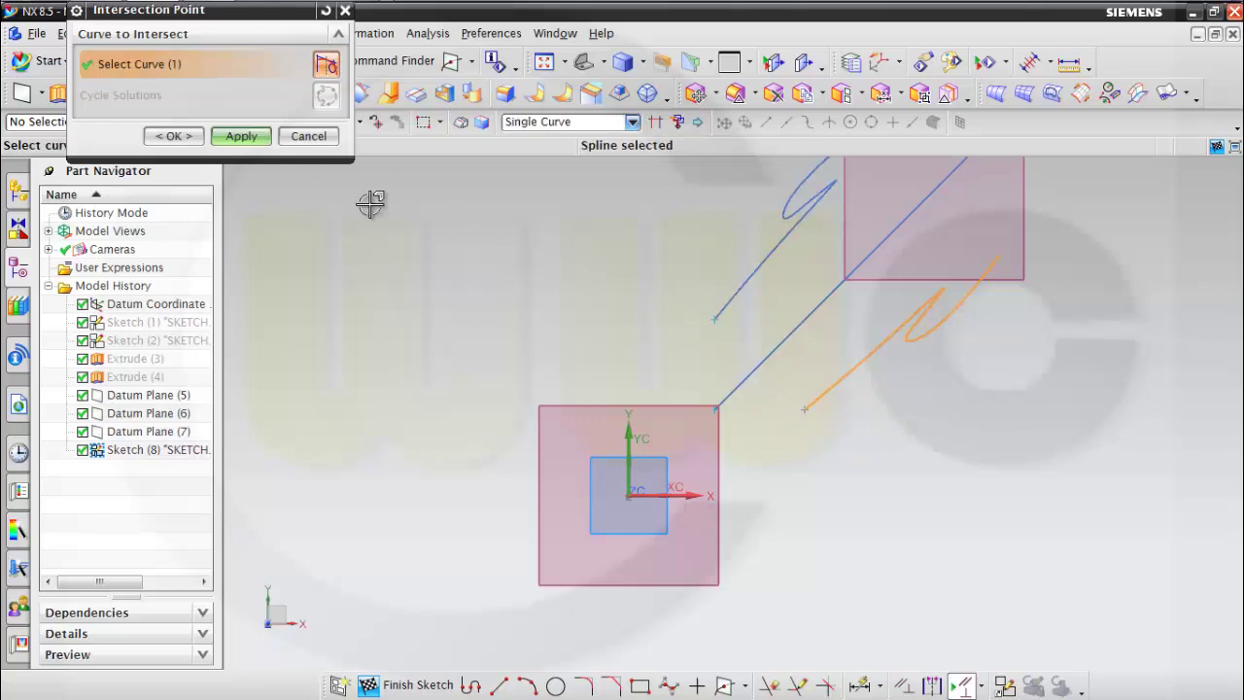
click(242, 136)
middle_drag(885, 408, 869, 397)
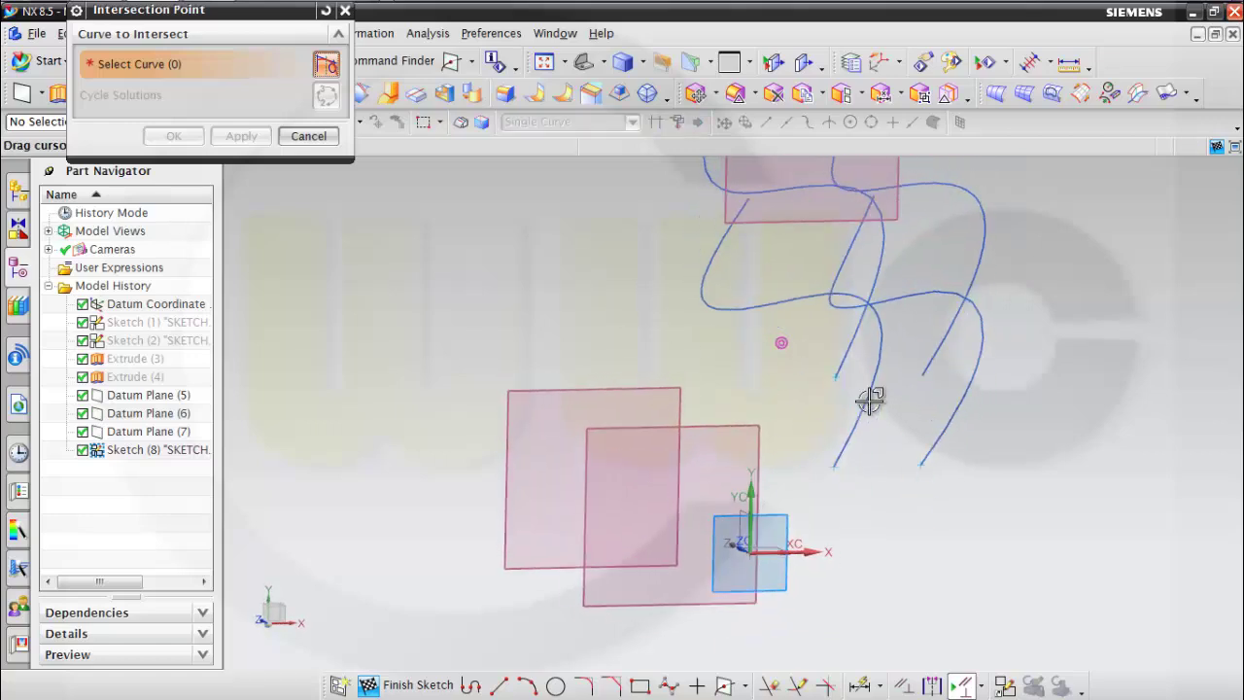
click(940, 360)
click(194, 138)
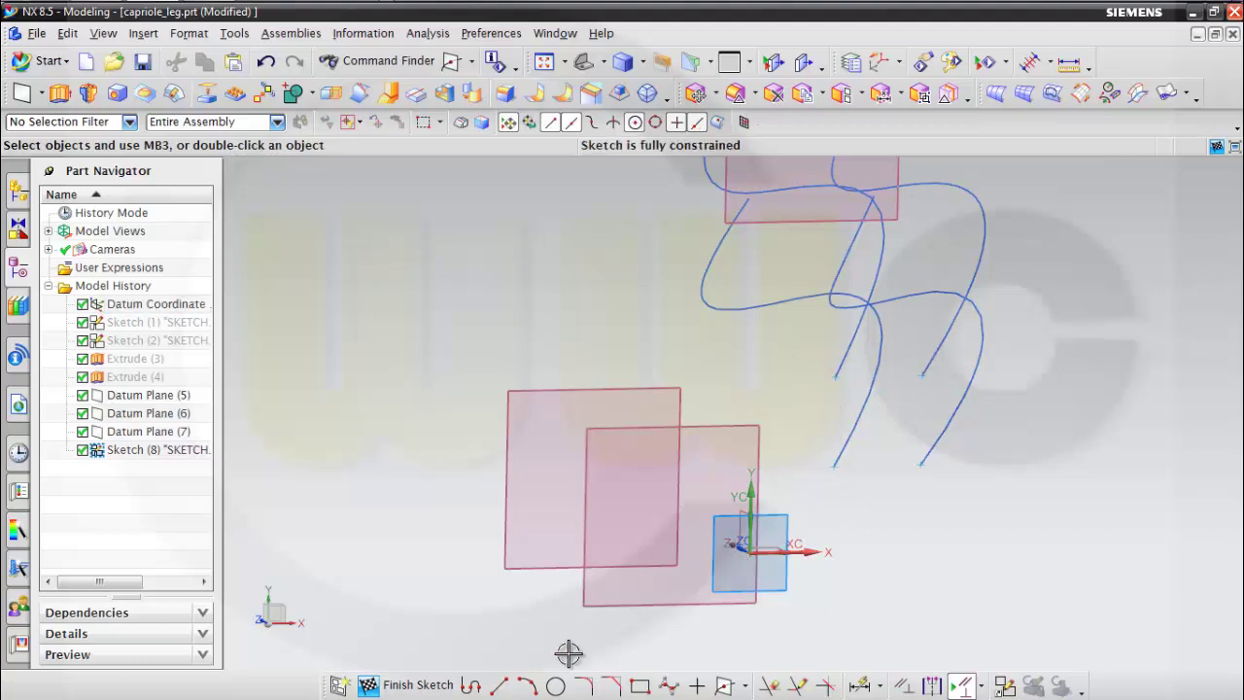
Draw a rough circle centred among the four spline points.
click(555, 686)
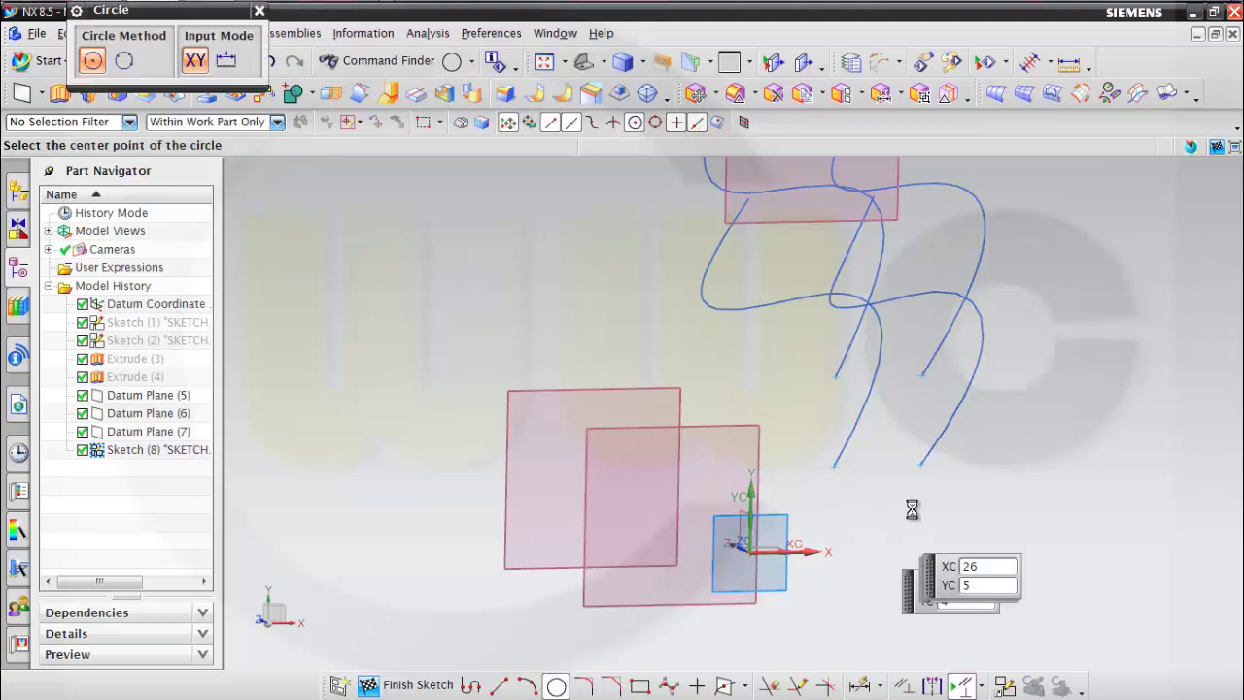
click(890, 414)
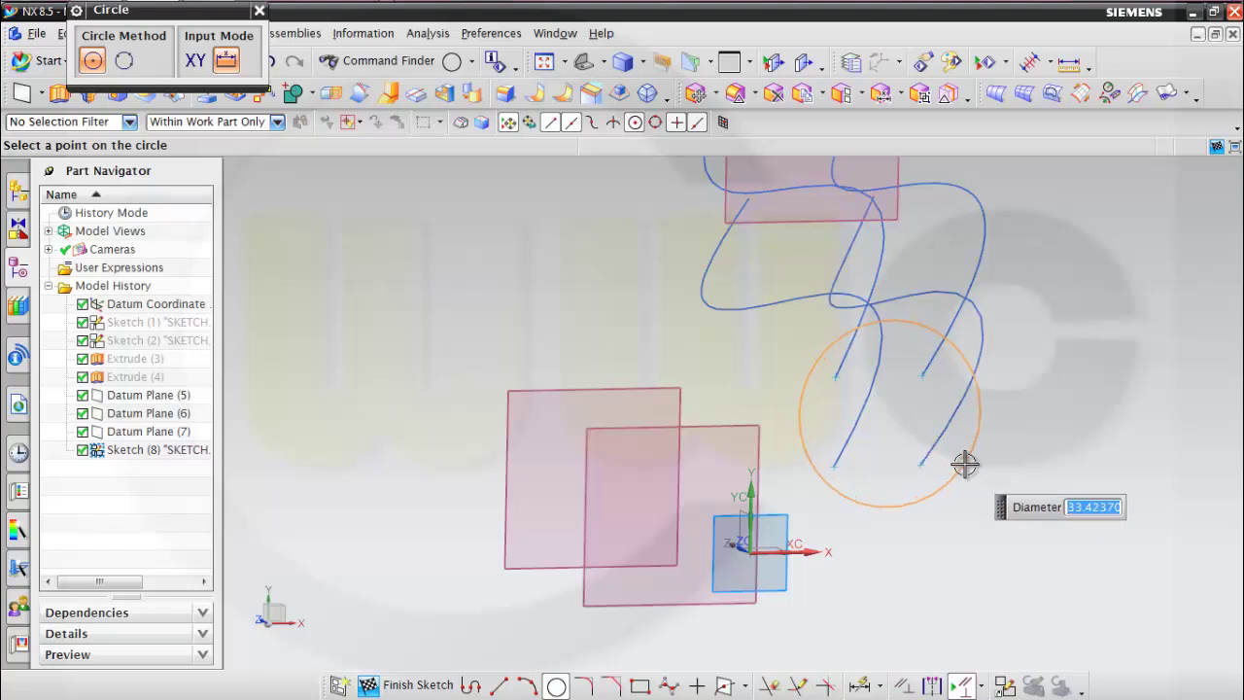
click(965, 464)
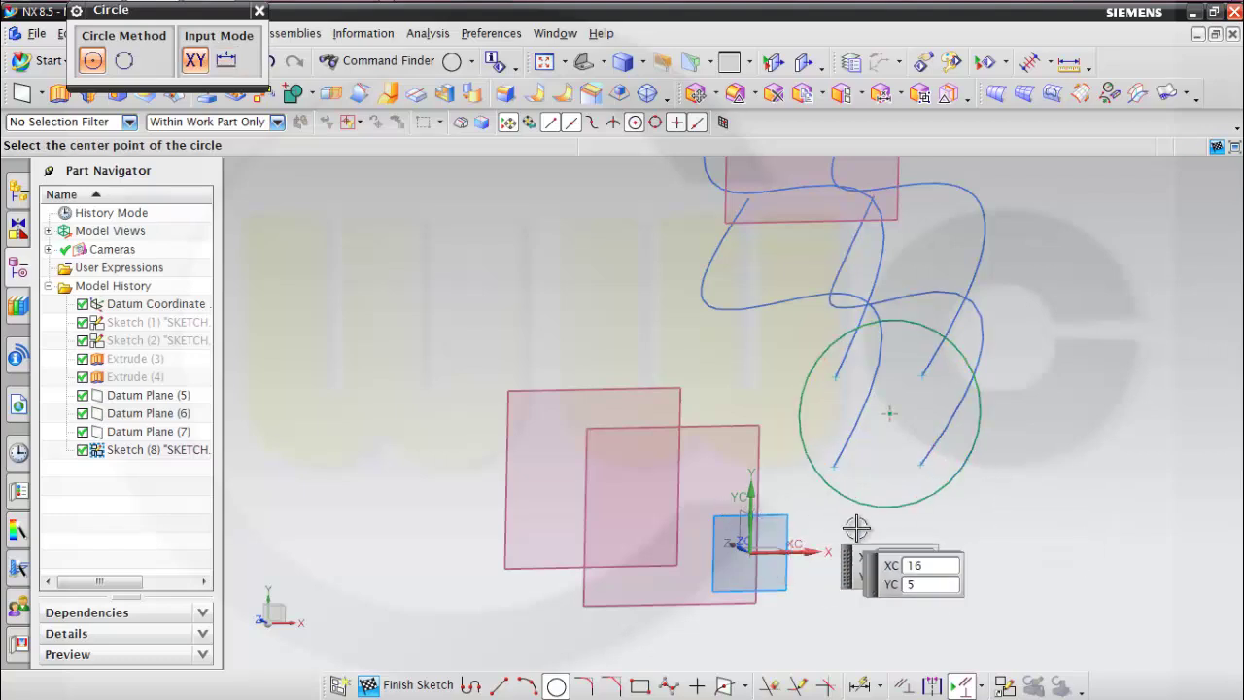
key(Escape)
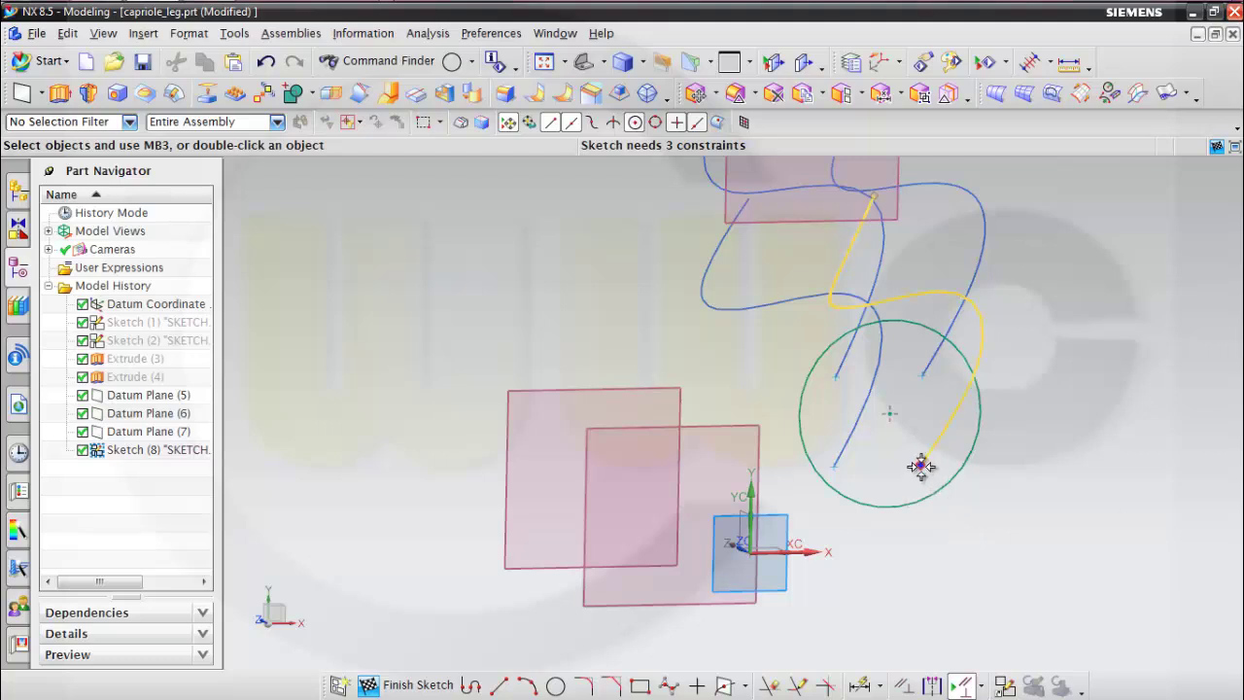
Constrain the circle with Point on Curve through all four spline intersection points.
click(921, 467)
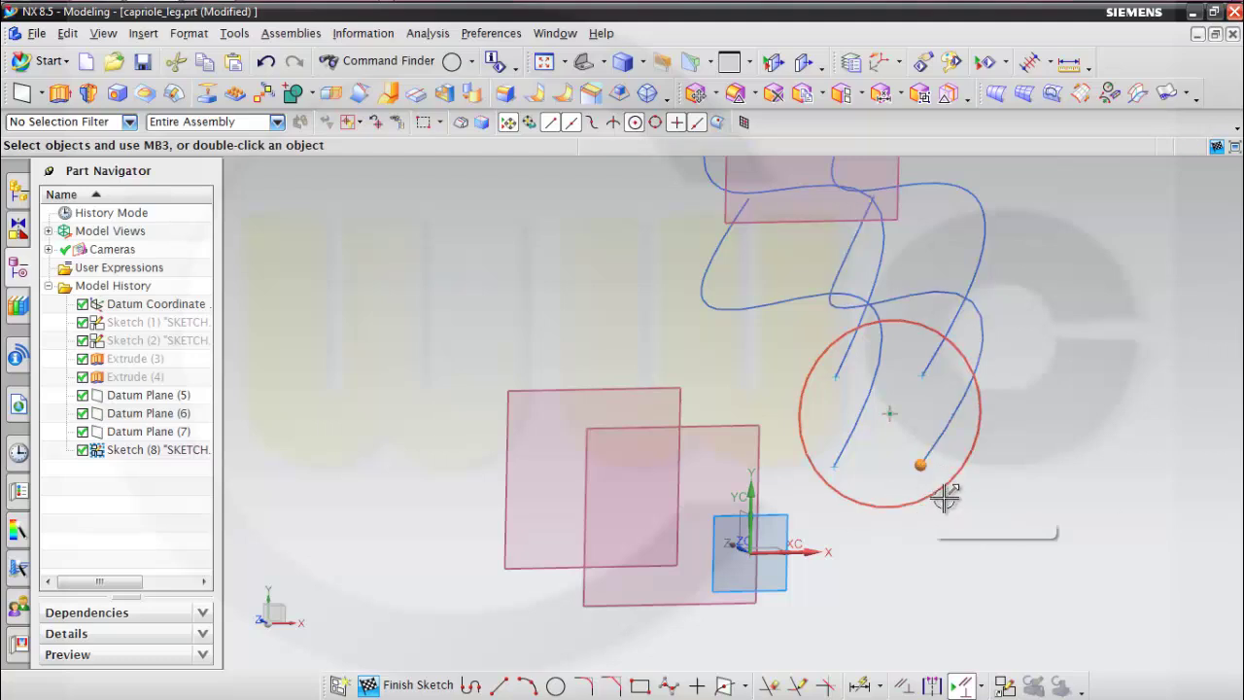
click(943, 498)
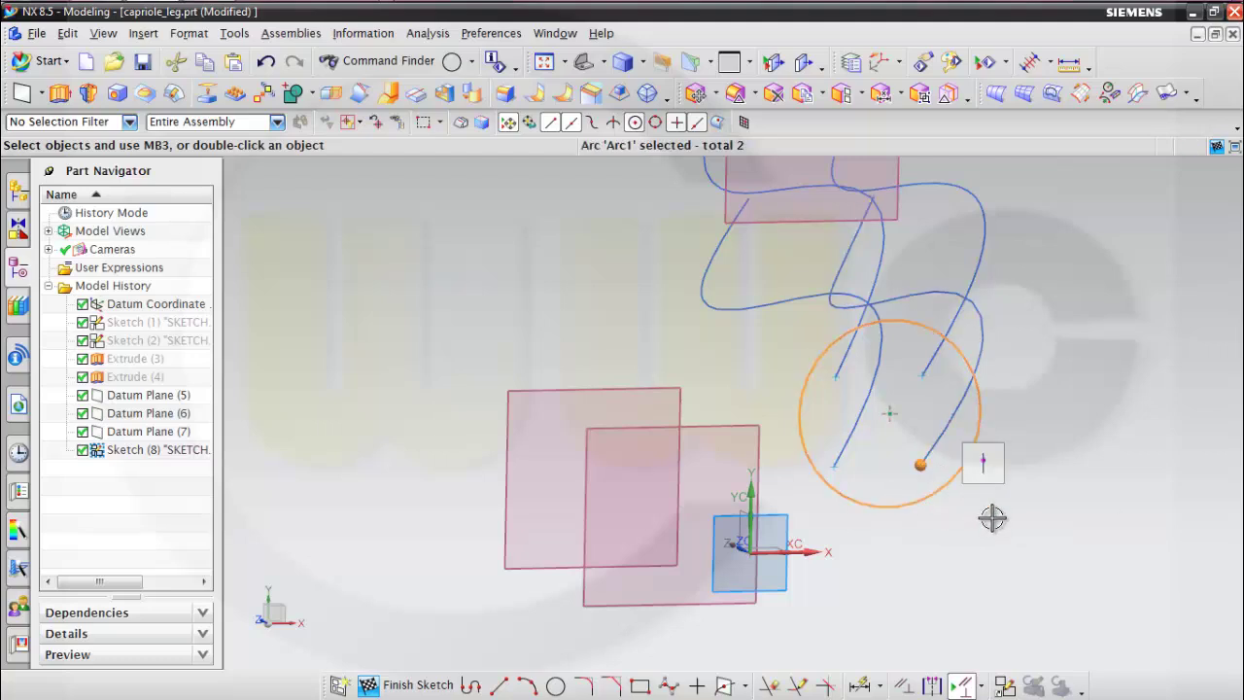
click(983, 467)
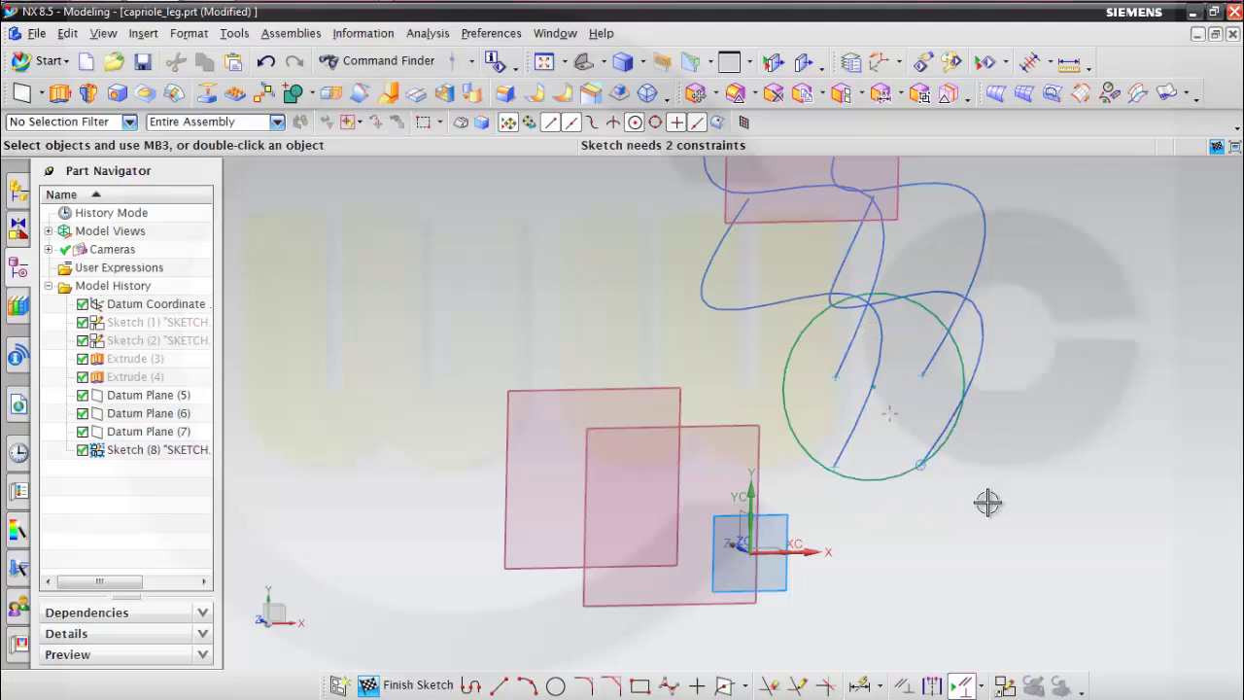
click(833, 468)
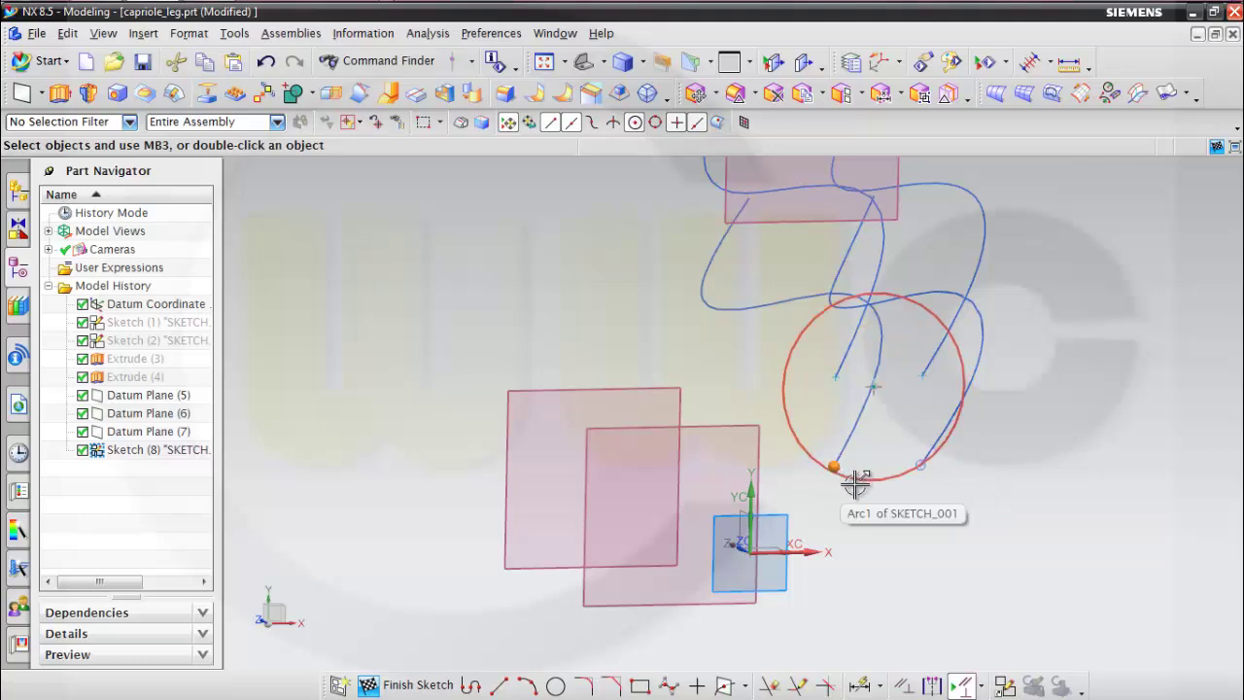
click(855, 479)
click(892, 447)
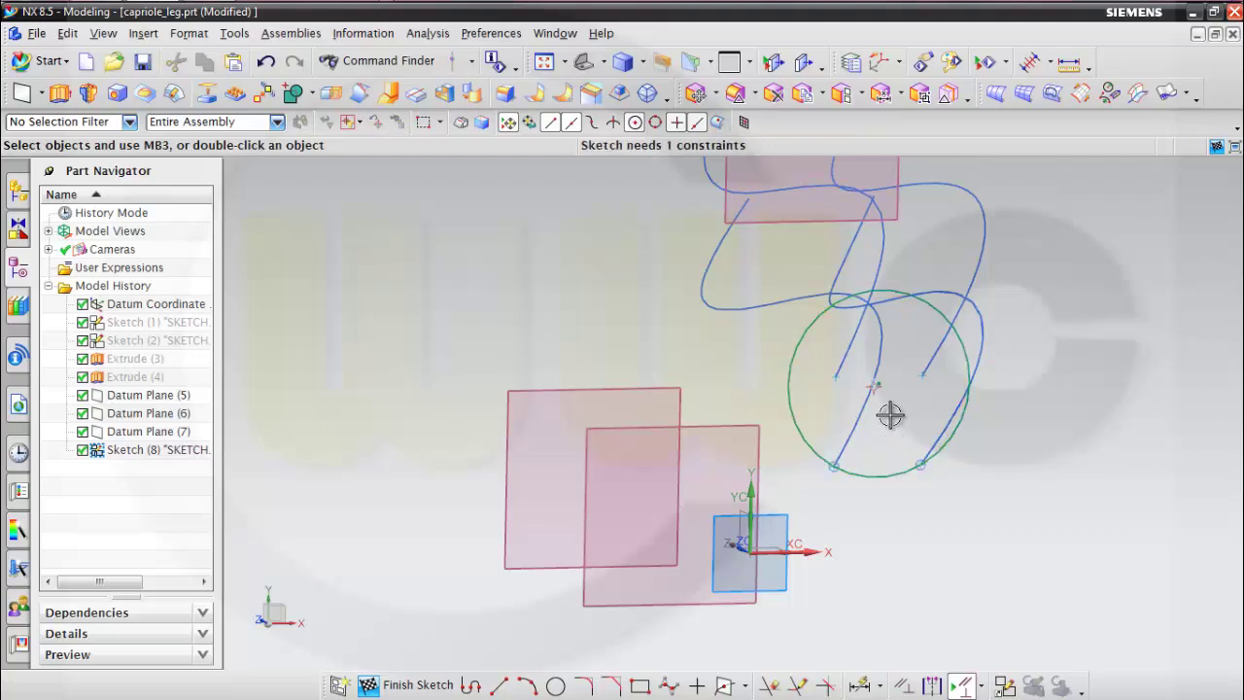
click(836, 379)
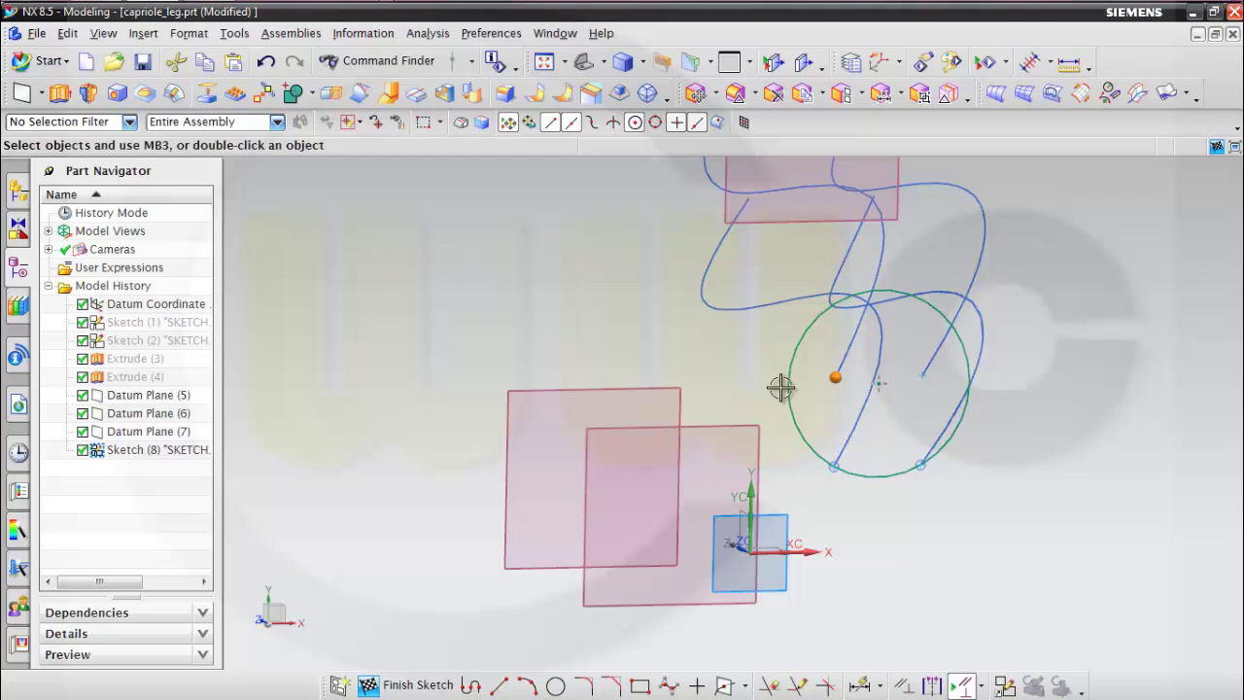
click(783, 388)
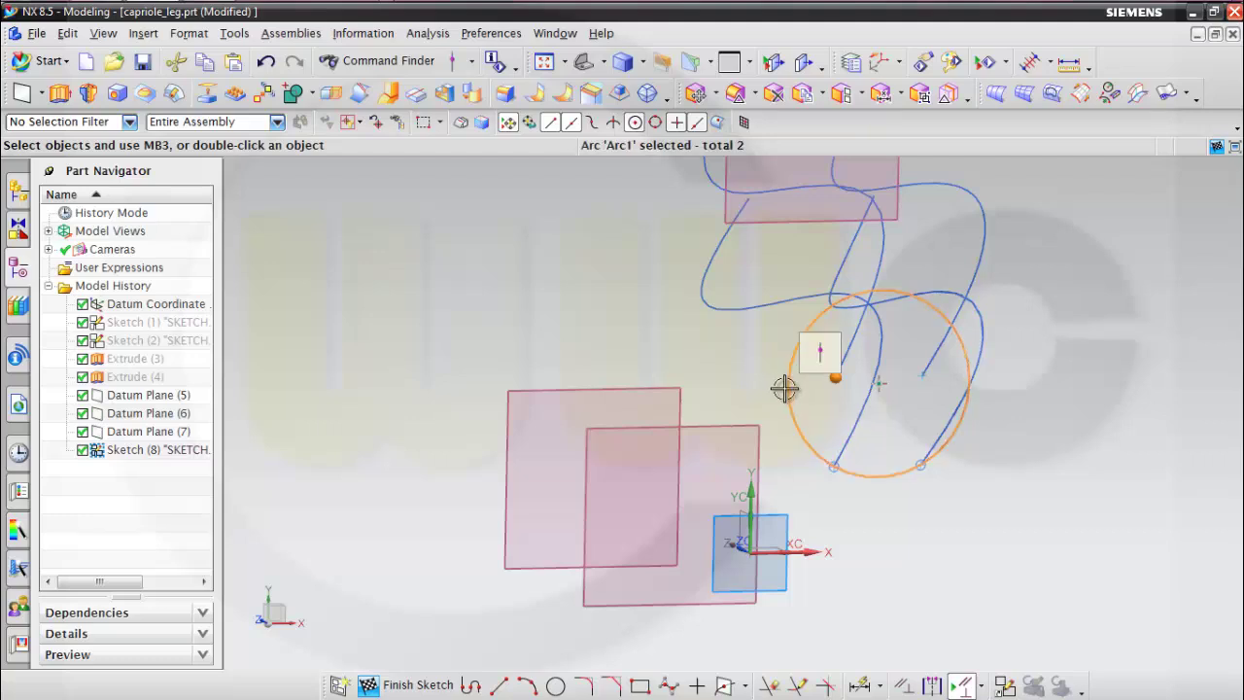
click(821, 354)
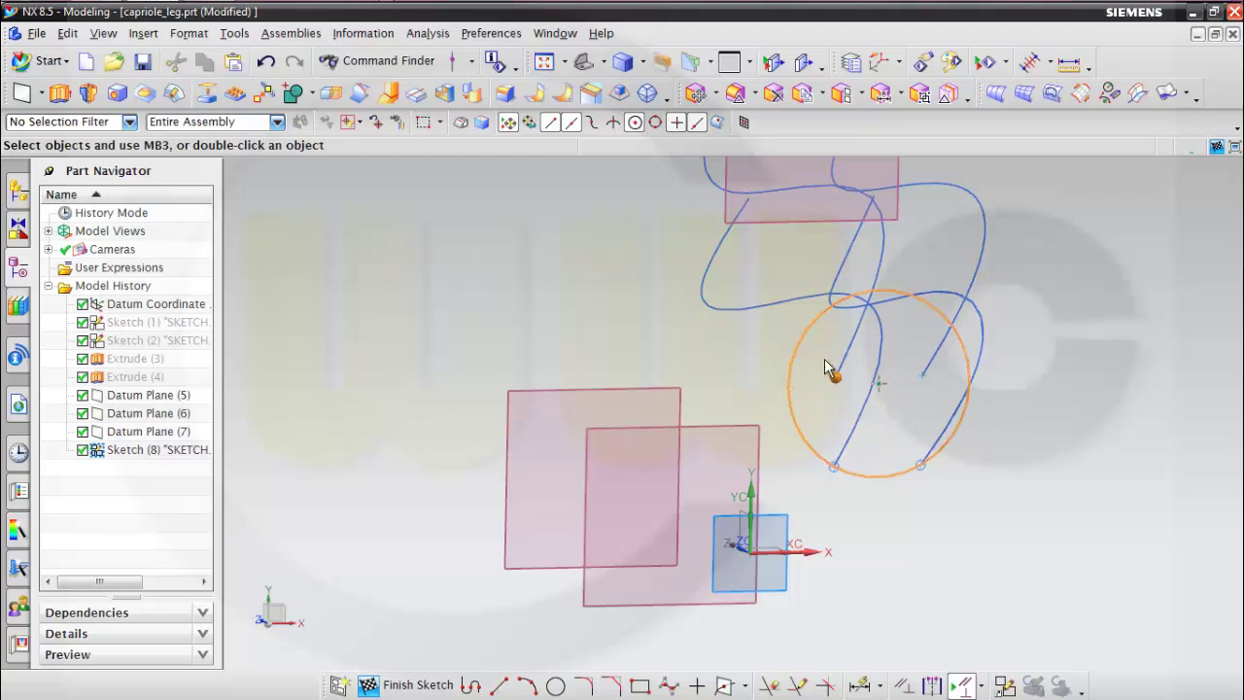
click(924, 374)
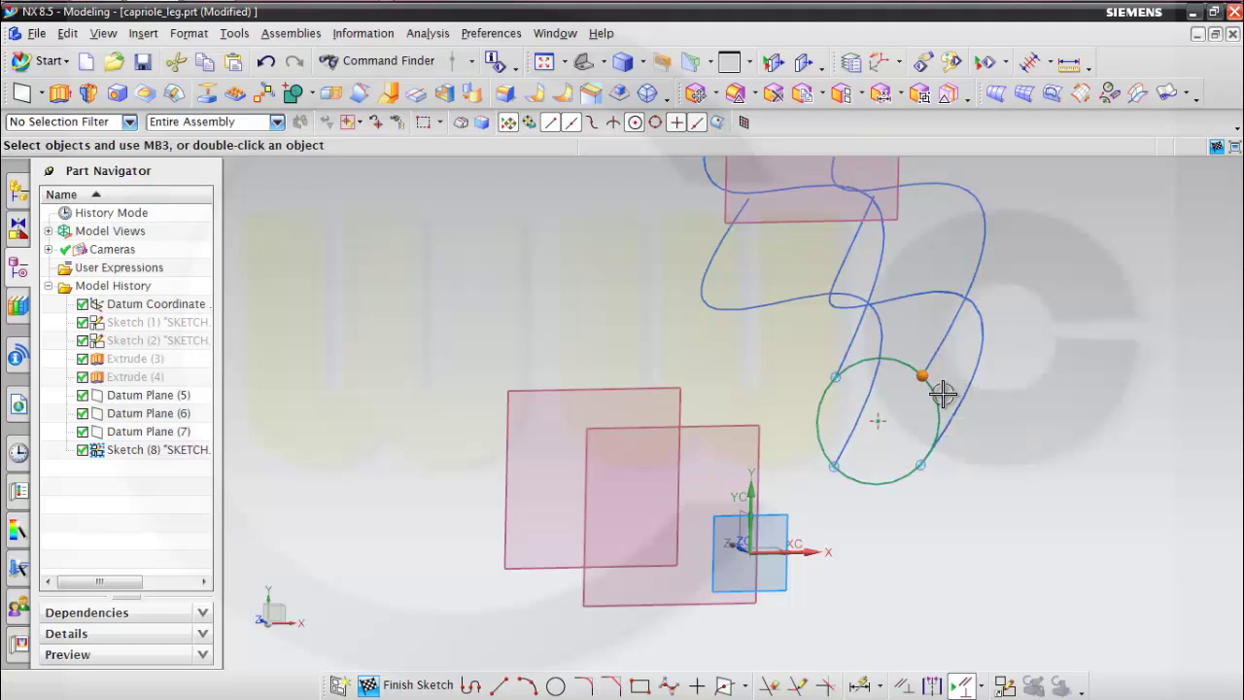
click(945, 390)
click(982, 358)
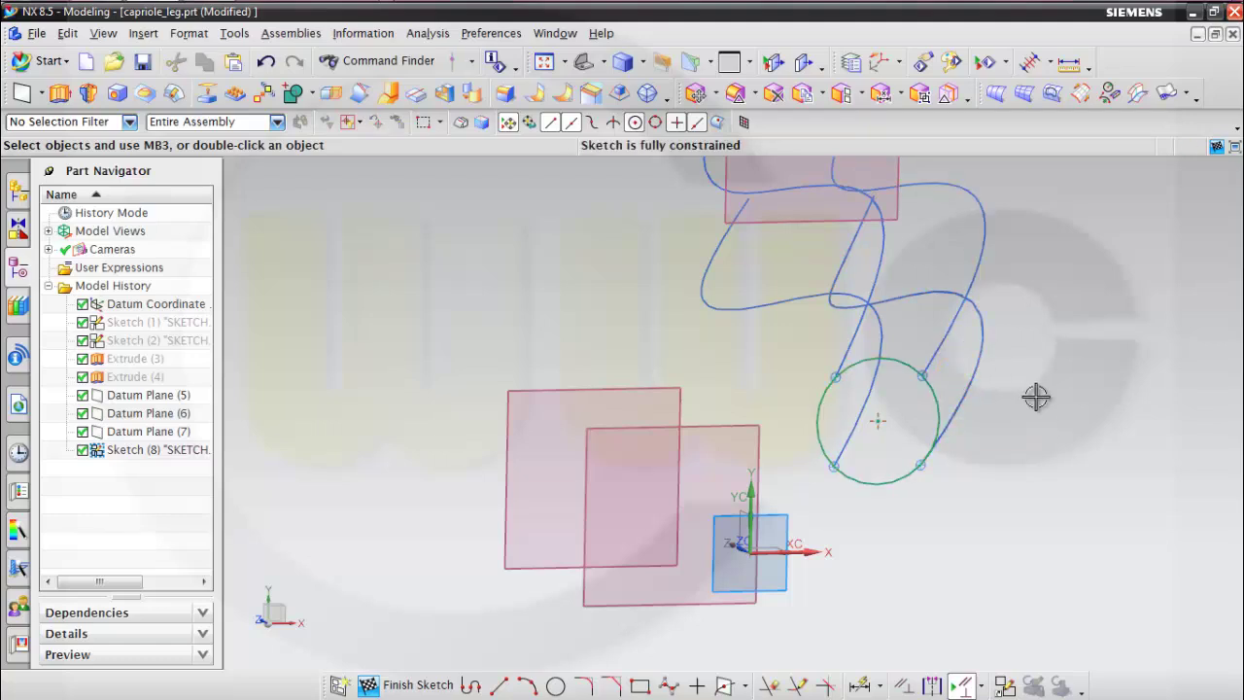
middle_drag(999, 453, 1029, 415)
middle_drag(929, 402, 931, 403)
Finish Sketch (8) and start Sketch (9) on the top datum plane.
click(418, 684)
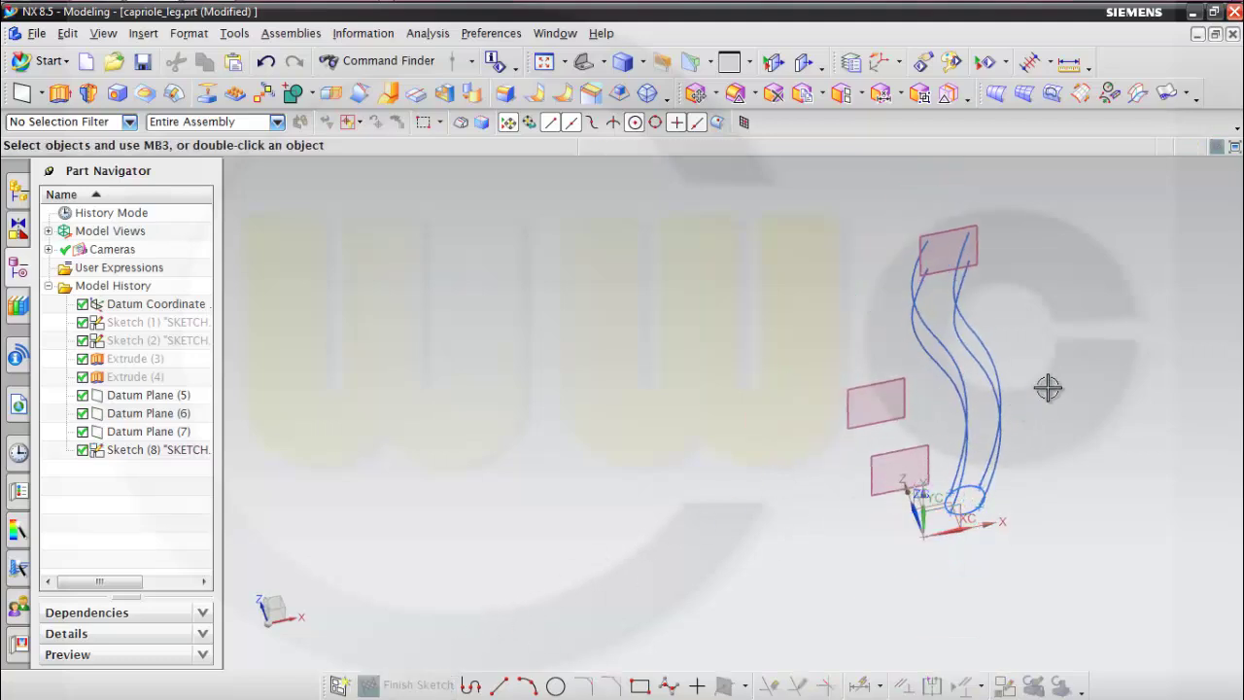
shift+middle_drag(1047, 387, 870, 455)
scroll(863, 429, up, 2)
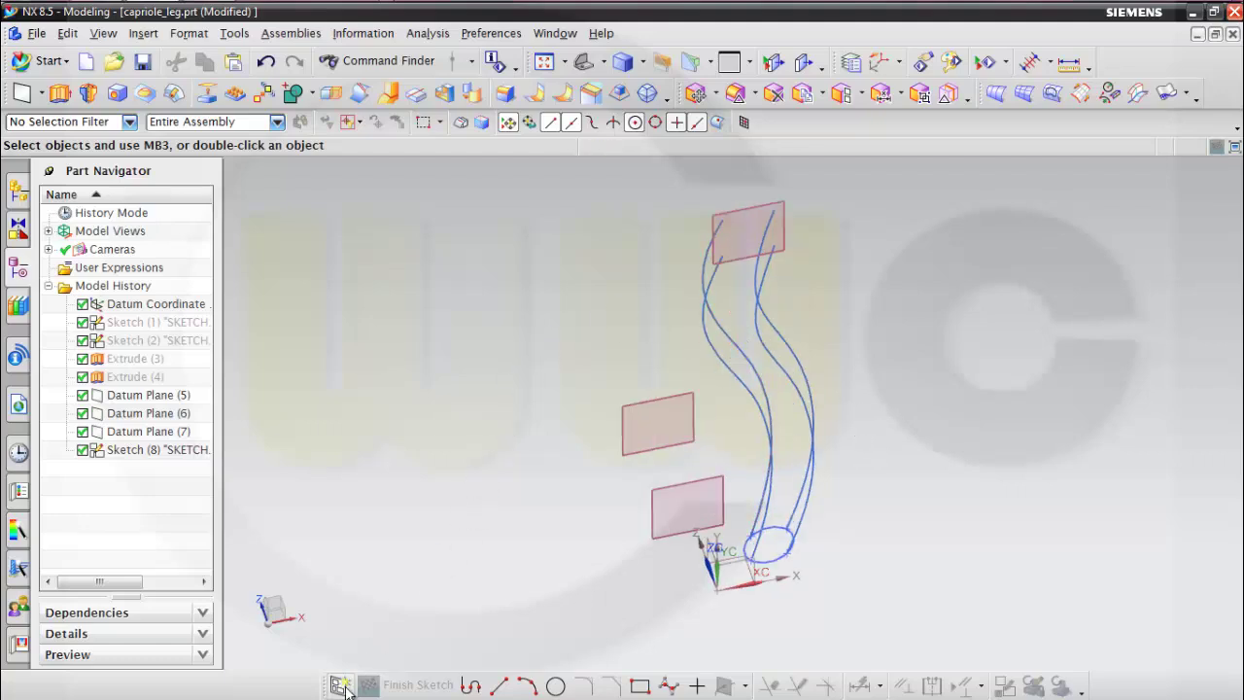
click(741, 263)
click(241, 272)
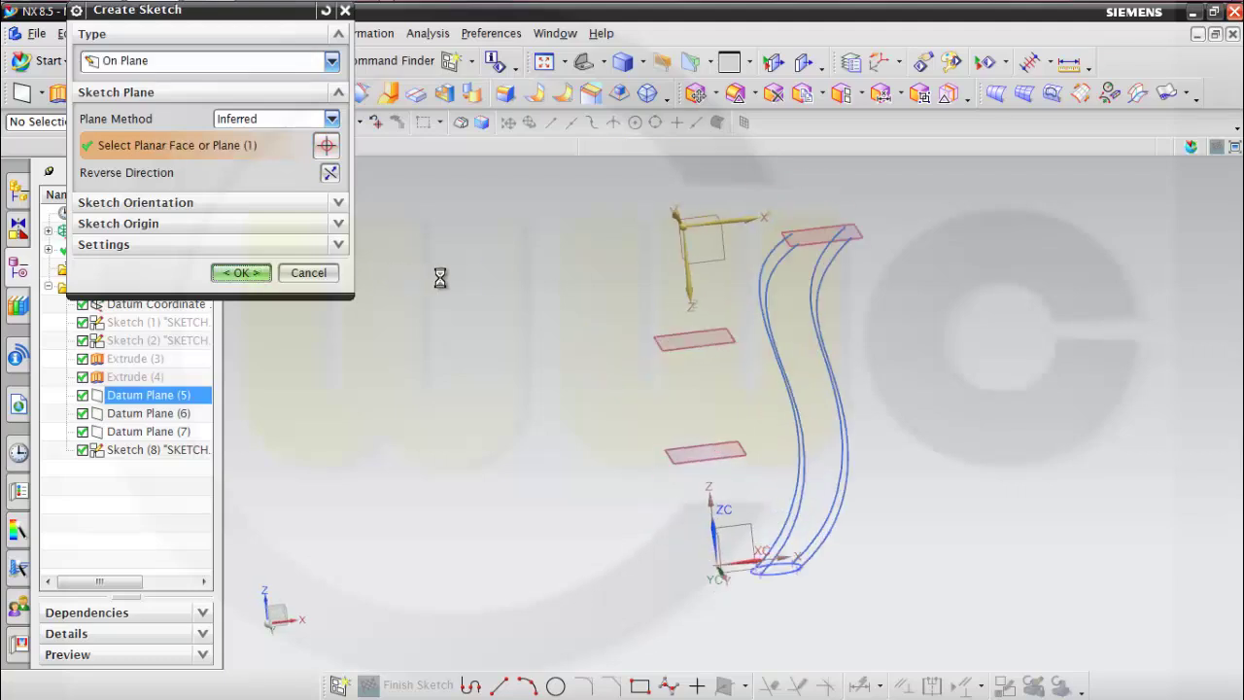
shift+middle_drag(749, 506, 624, 360)
scroll(755, 419, up, 3)
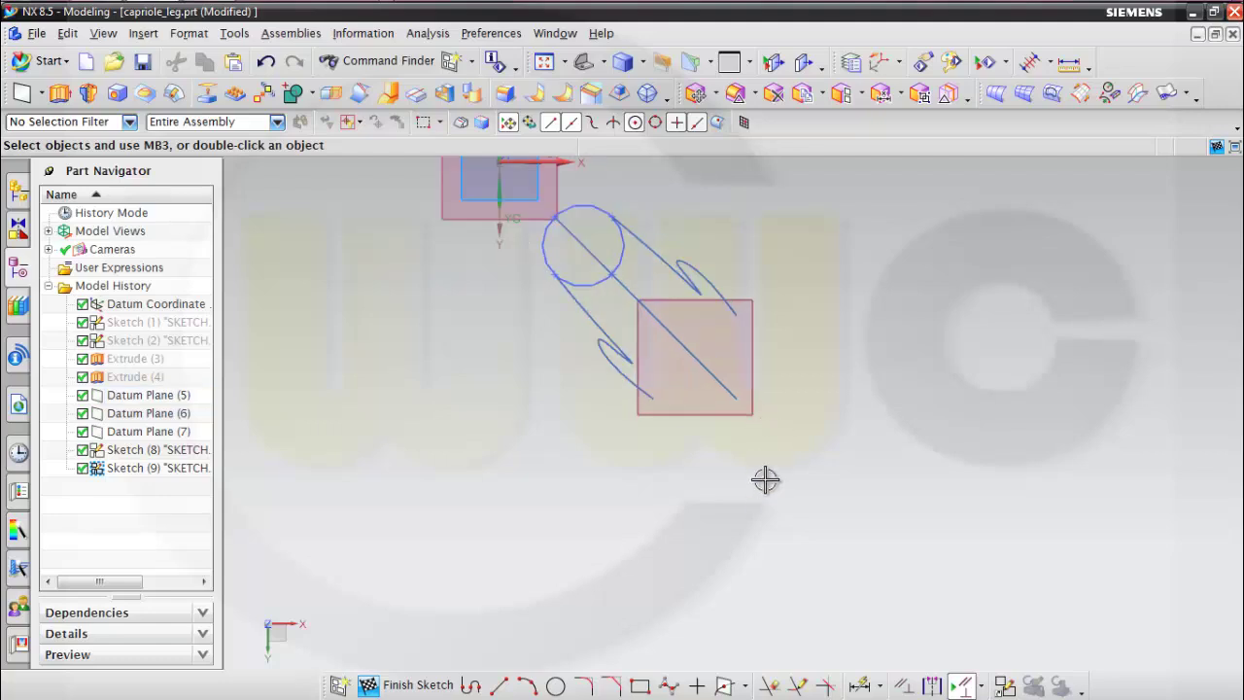
Create Intersection Points on the lower-left, diagonal, upper and remaining guide splines.
click(725, 684)
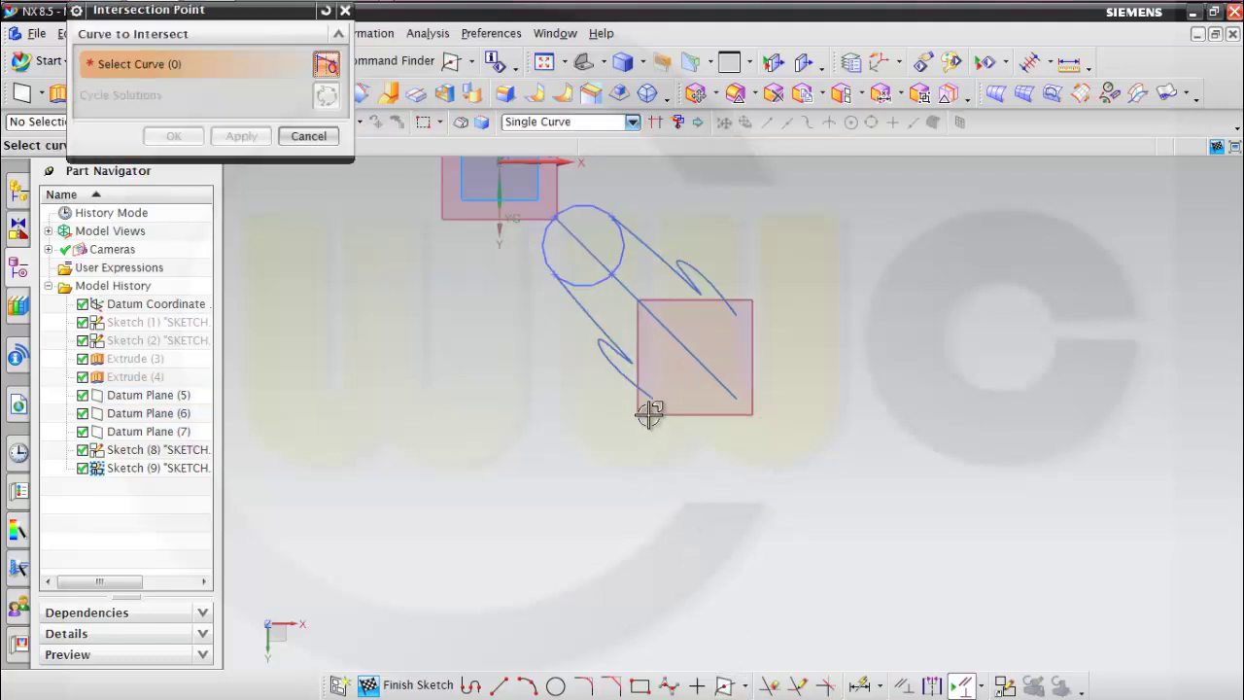
click(652, 394)
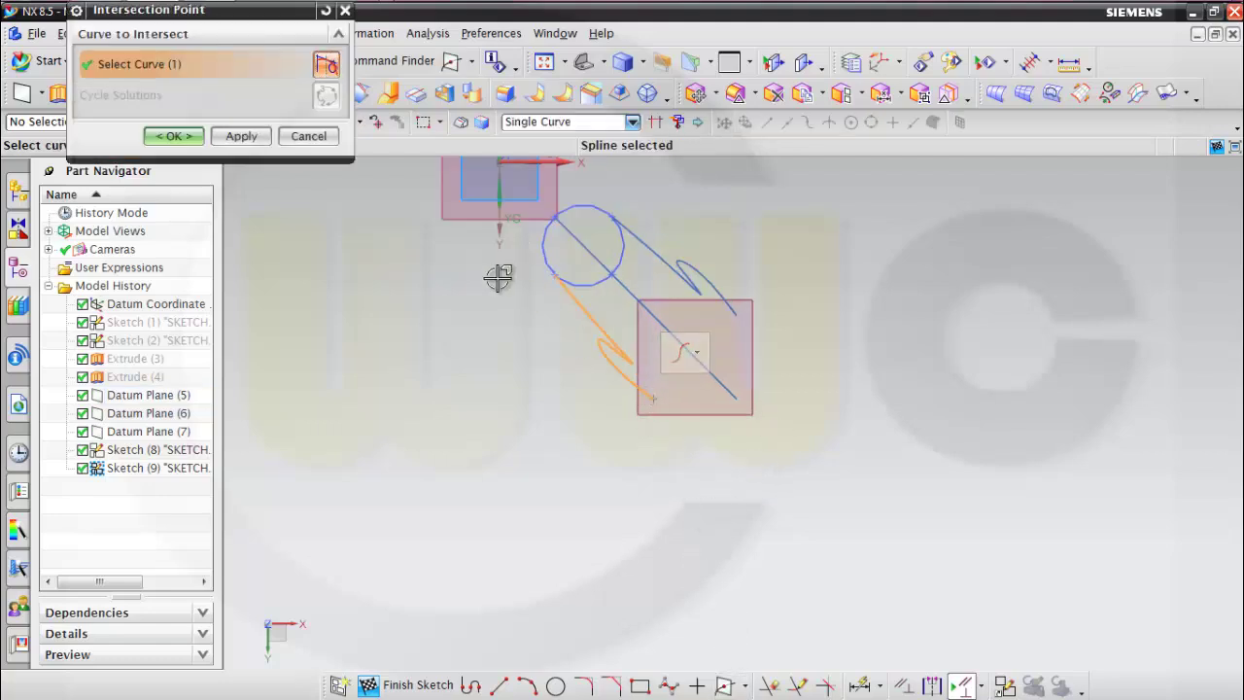
click(246, 139)
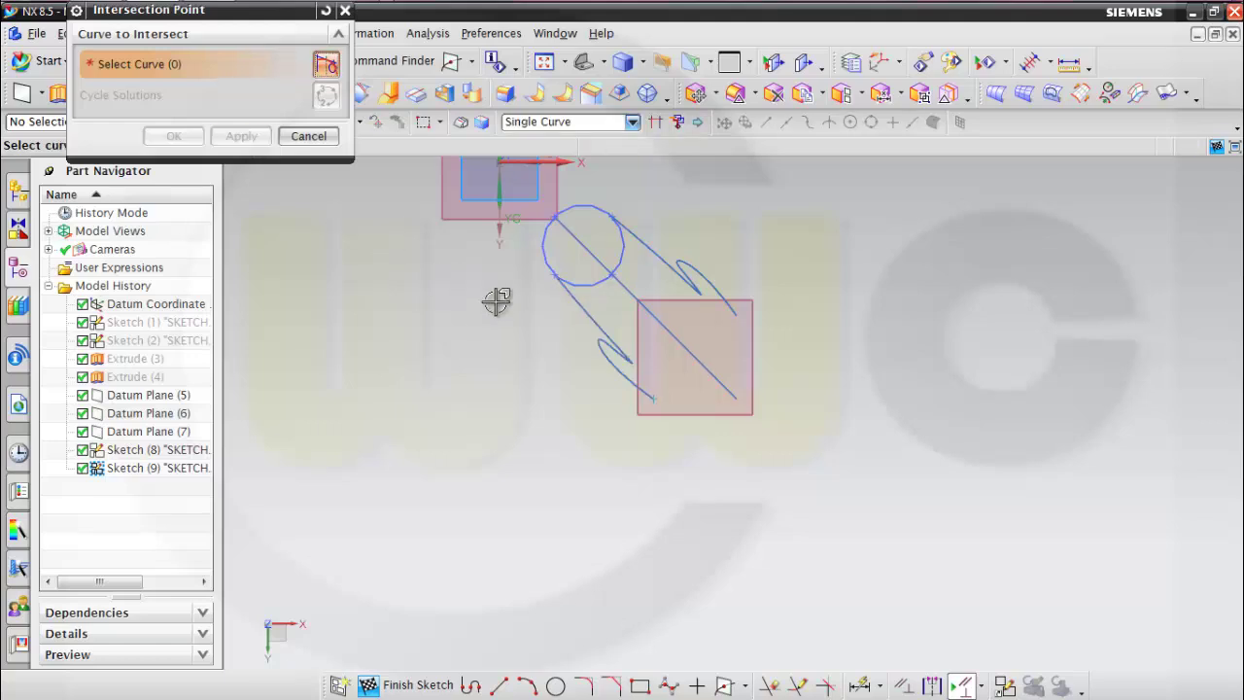
click(658, 334)
click(258, 144)
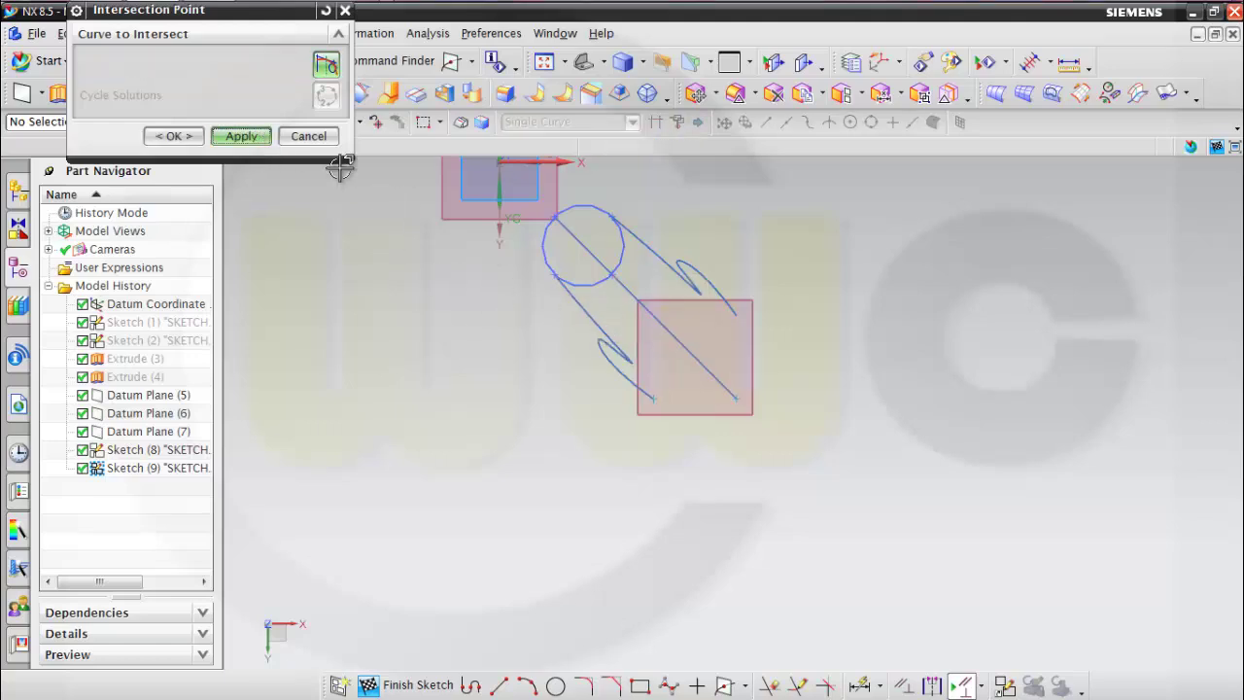
click(702, 269)
click(242, 135)
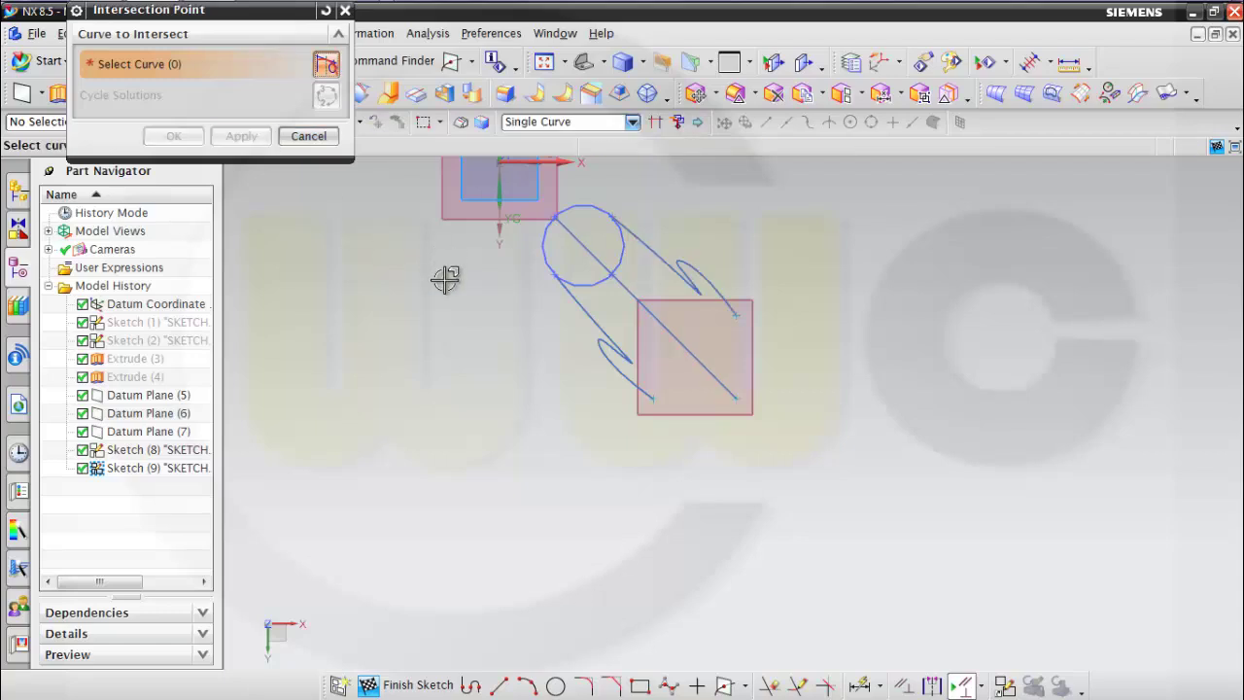
middle_drag(444, 278, 450, 314)
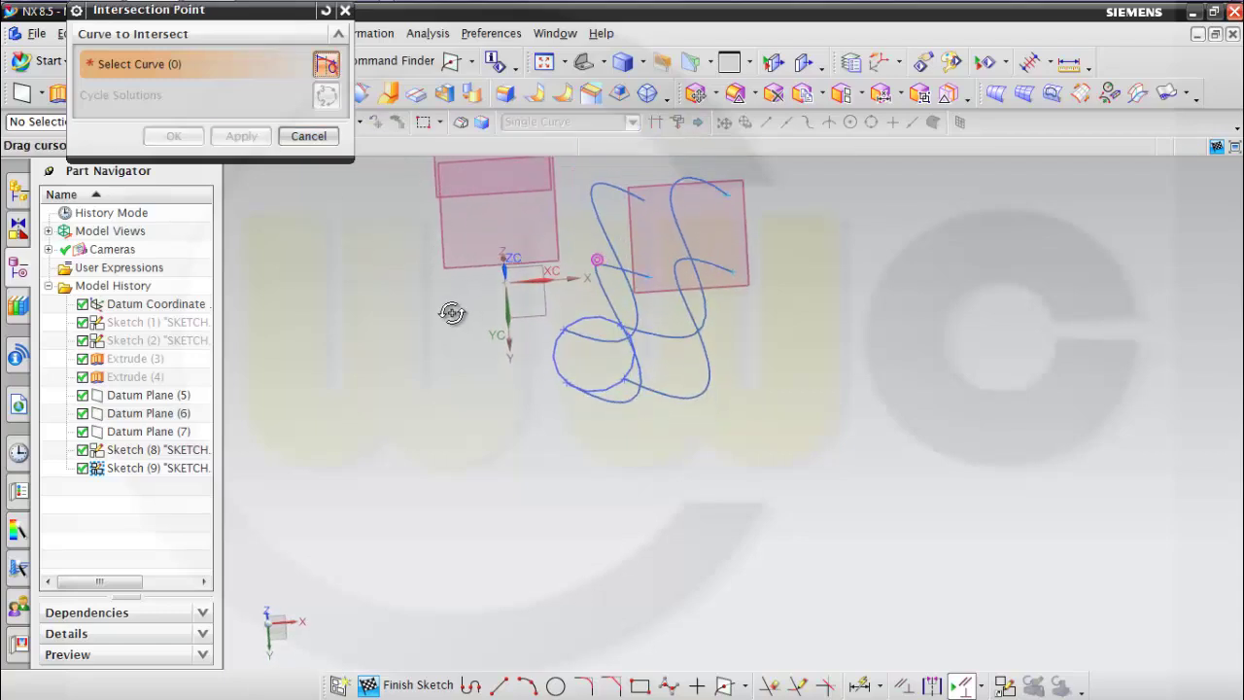
click(644, 304)
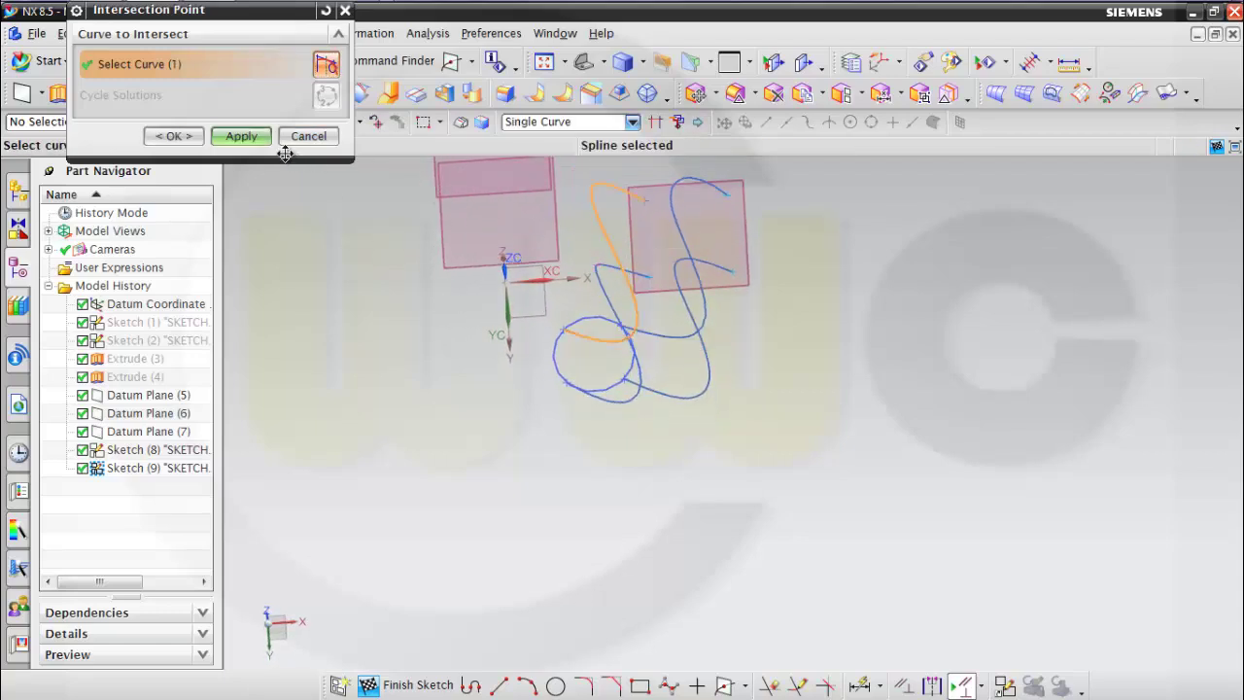
click(173, 135)
middle_drag(745, 391, 723, 444)
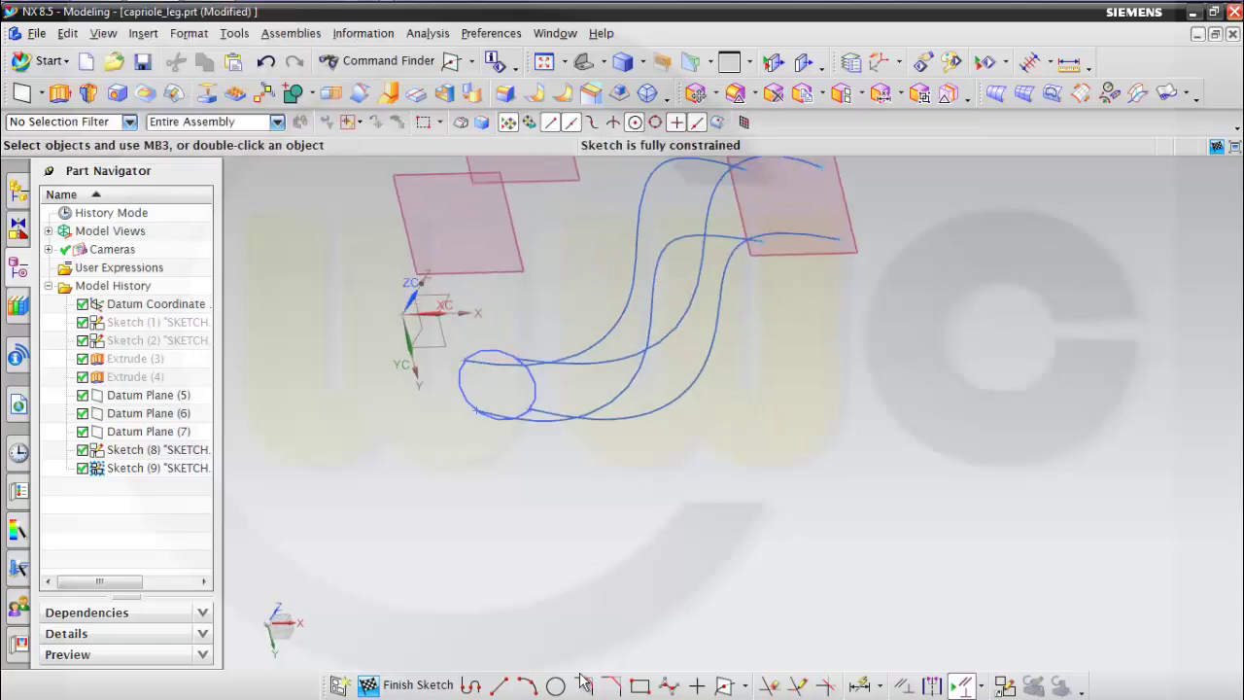
Draw a rough circle beside the spline ends on the upper plane.
click(557, 687)
click(871, 294)
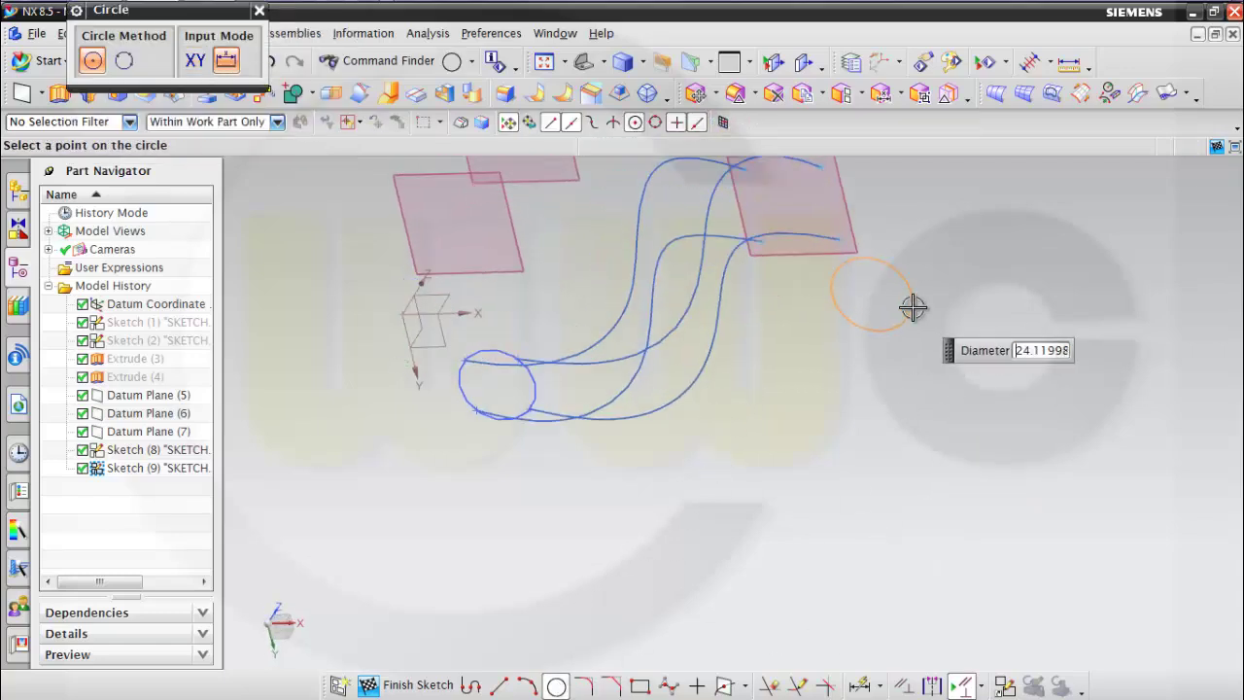
click(917, 319)
shift+middle_drag(902, 389, 903, 466)
key(Escape)
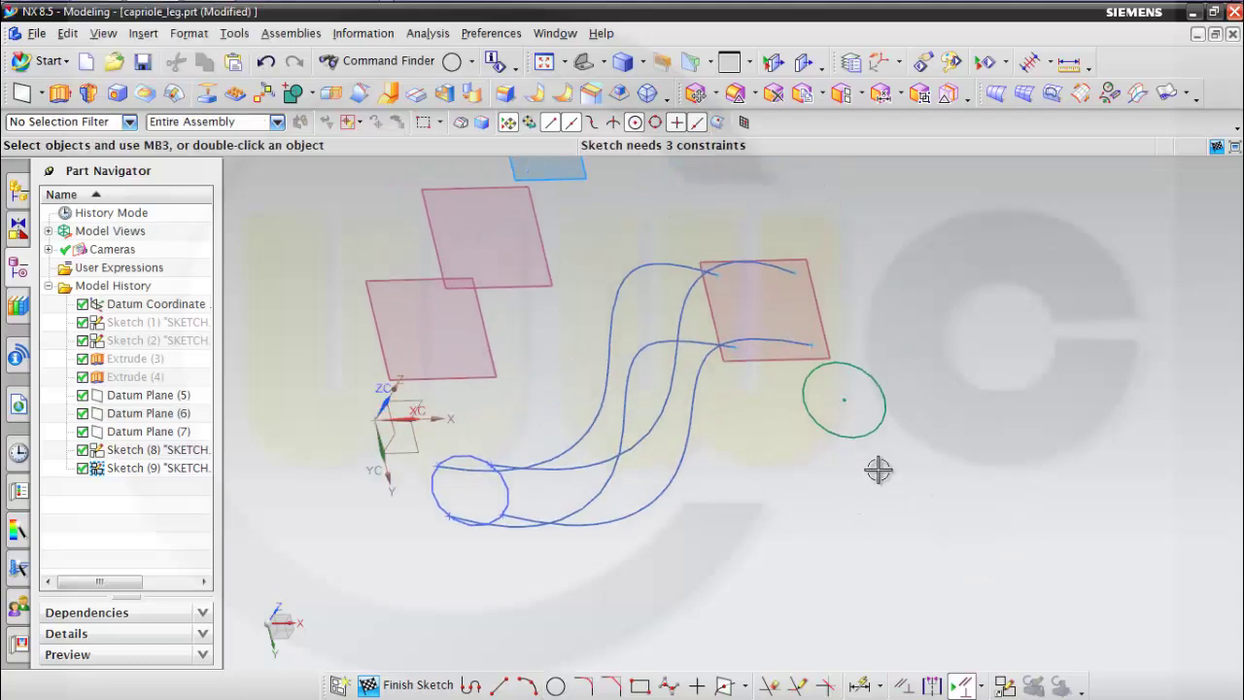
Constrain the circle with Point on Curve through each of the four spline end points.
click(814, 345)
click(859, 361)
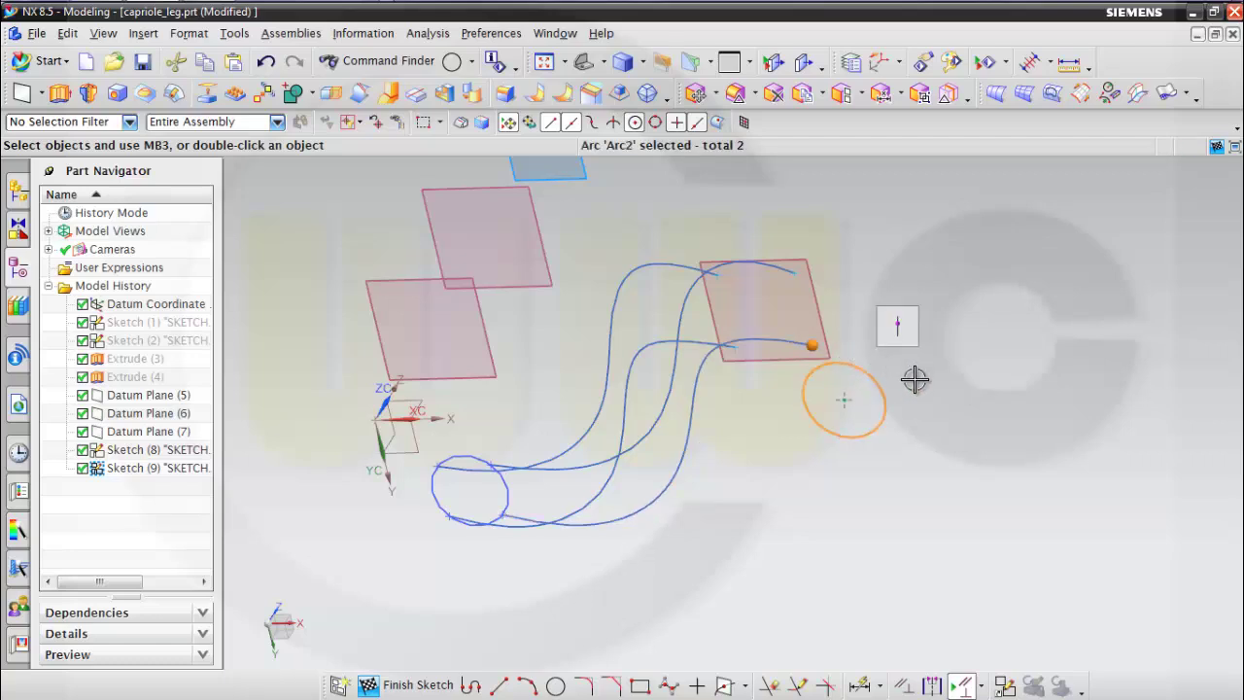
click(900, 330)
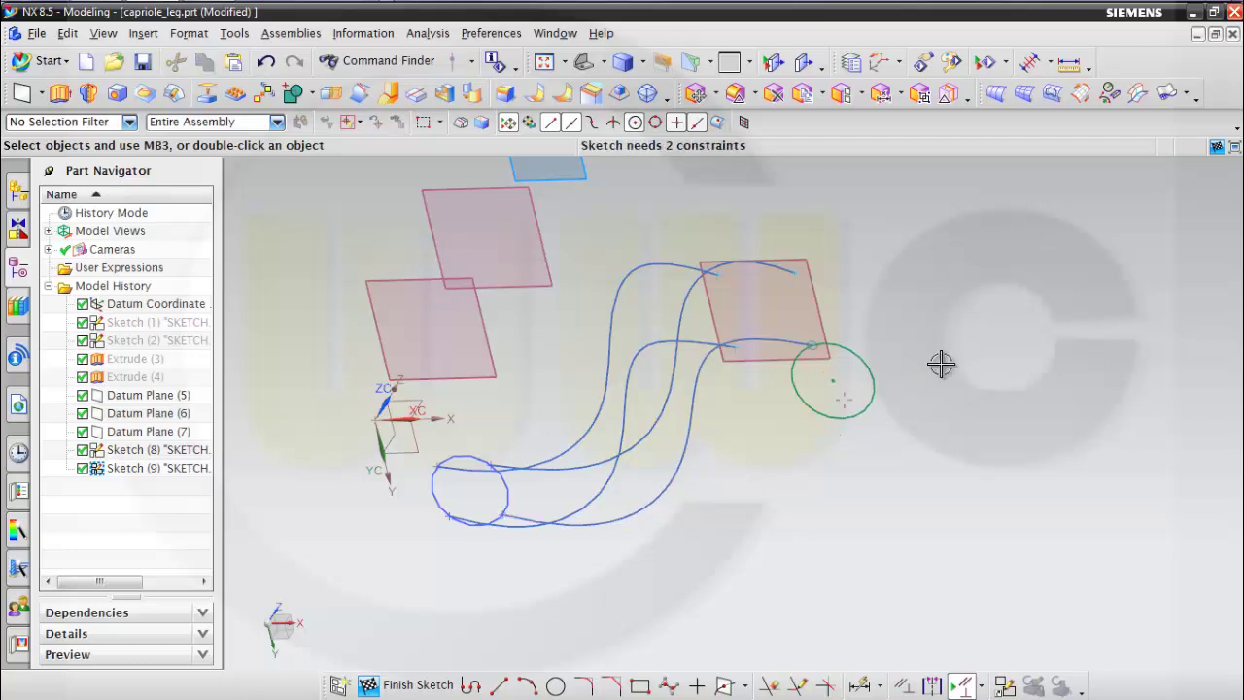
click(796, 274)
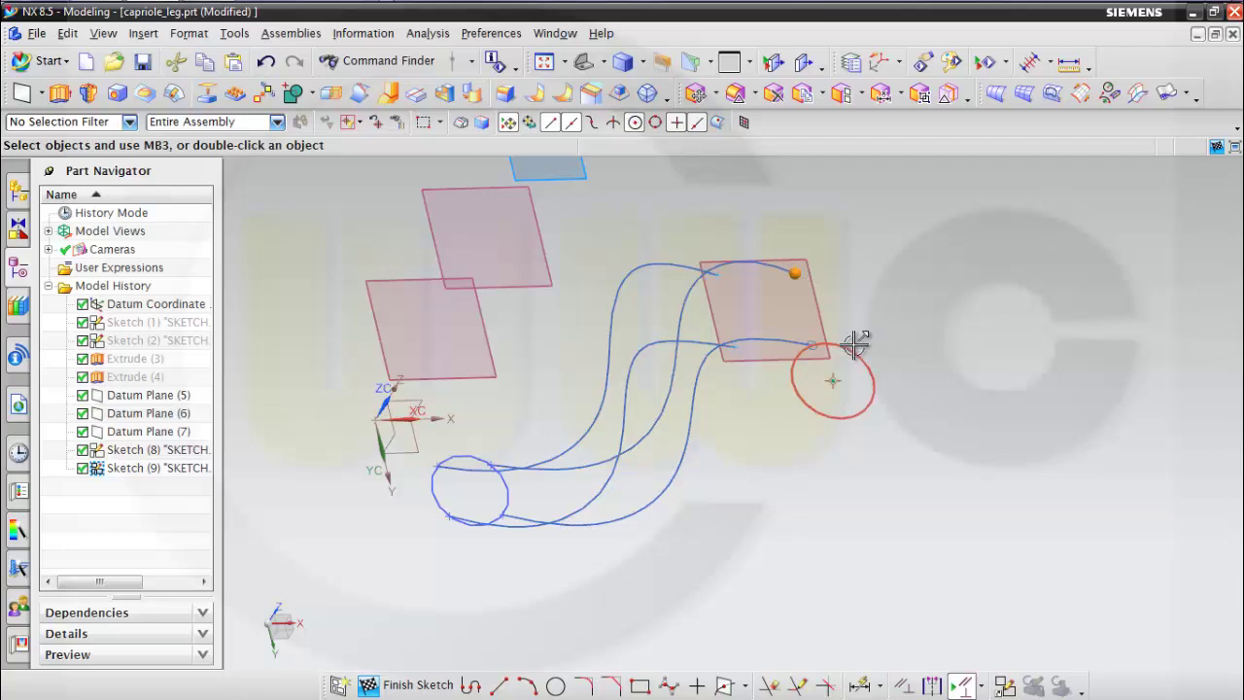
click(854, 343)
click(897, 308)
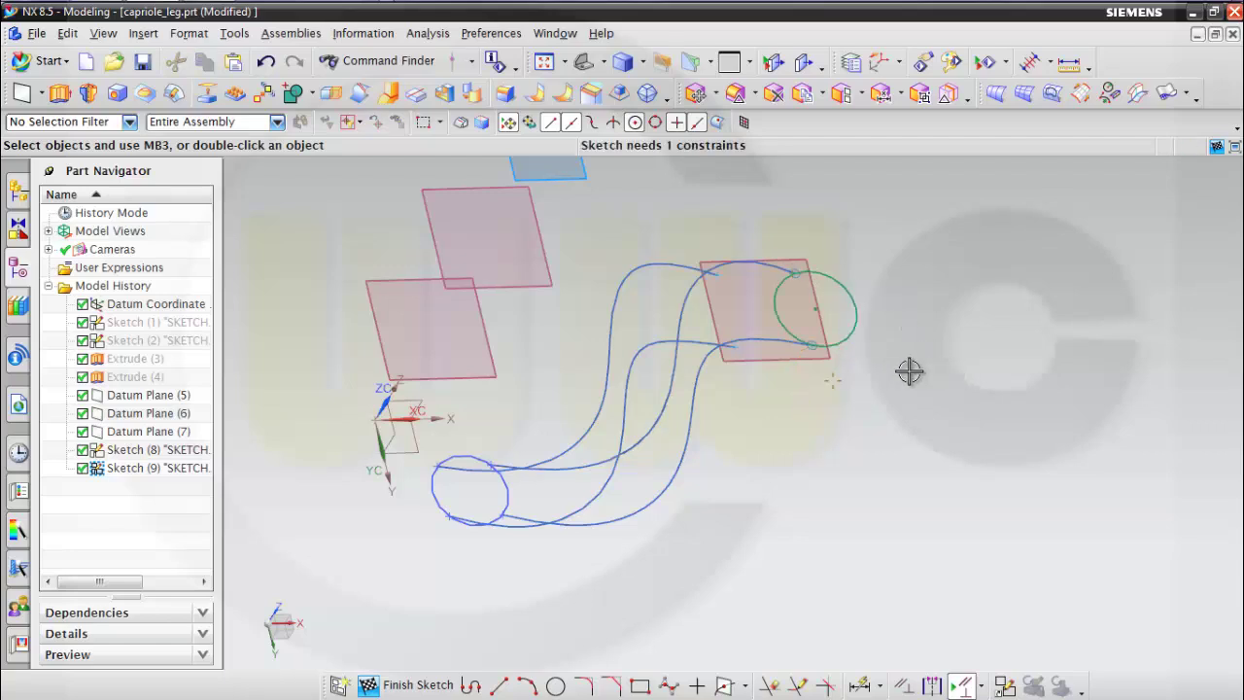
click(734, 347)
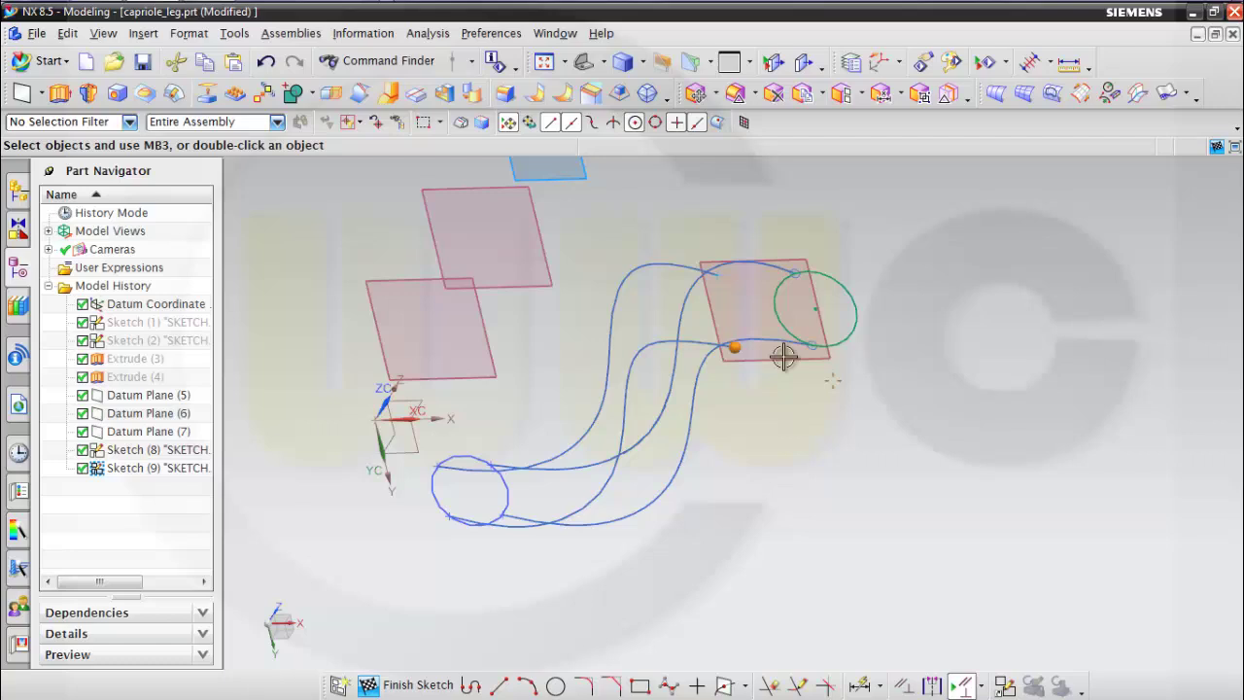
click(858, 342)
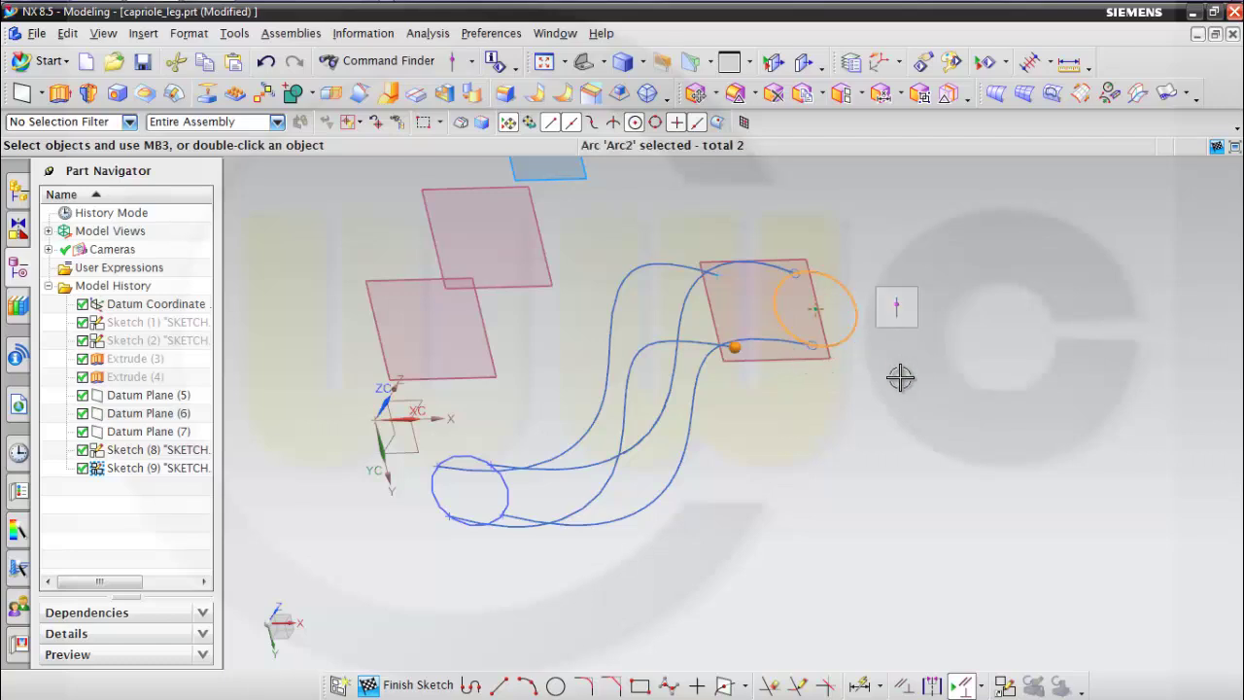
click(898, 307)
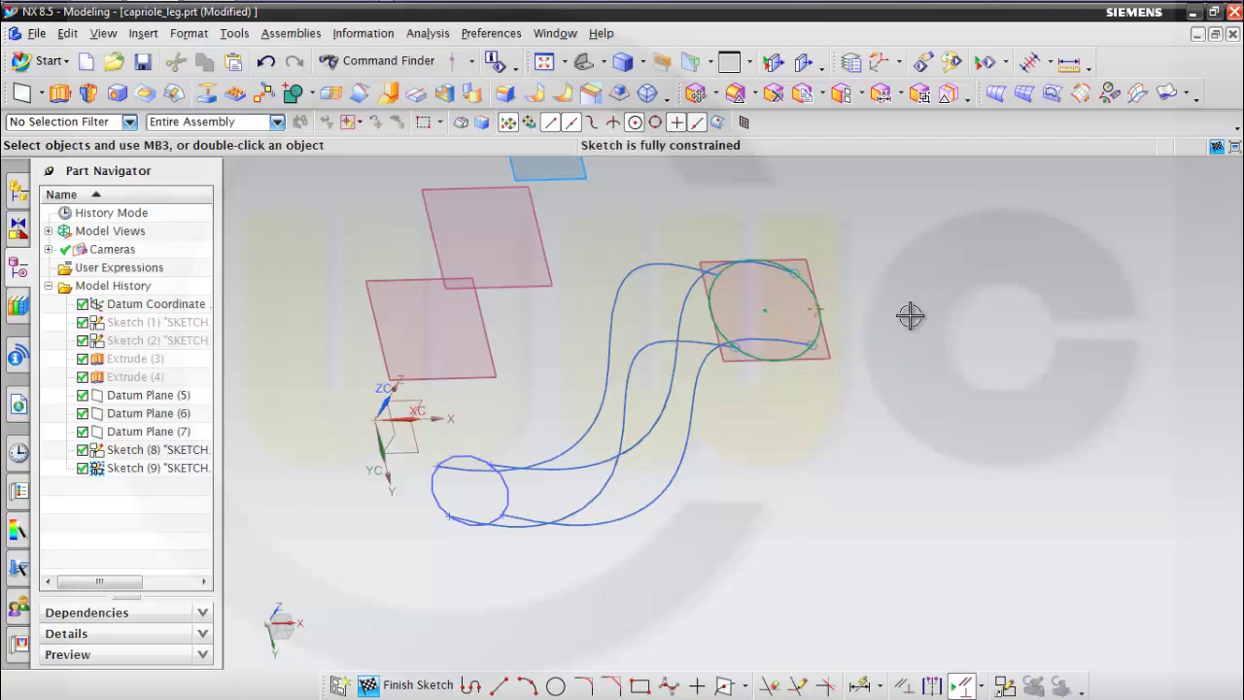
click(716, 275)
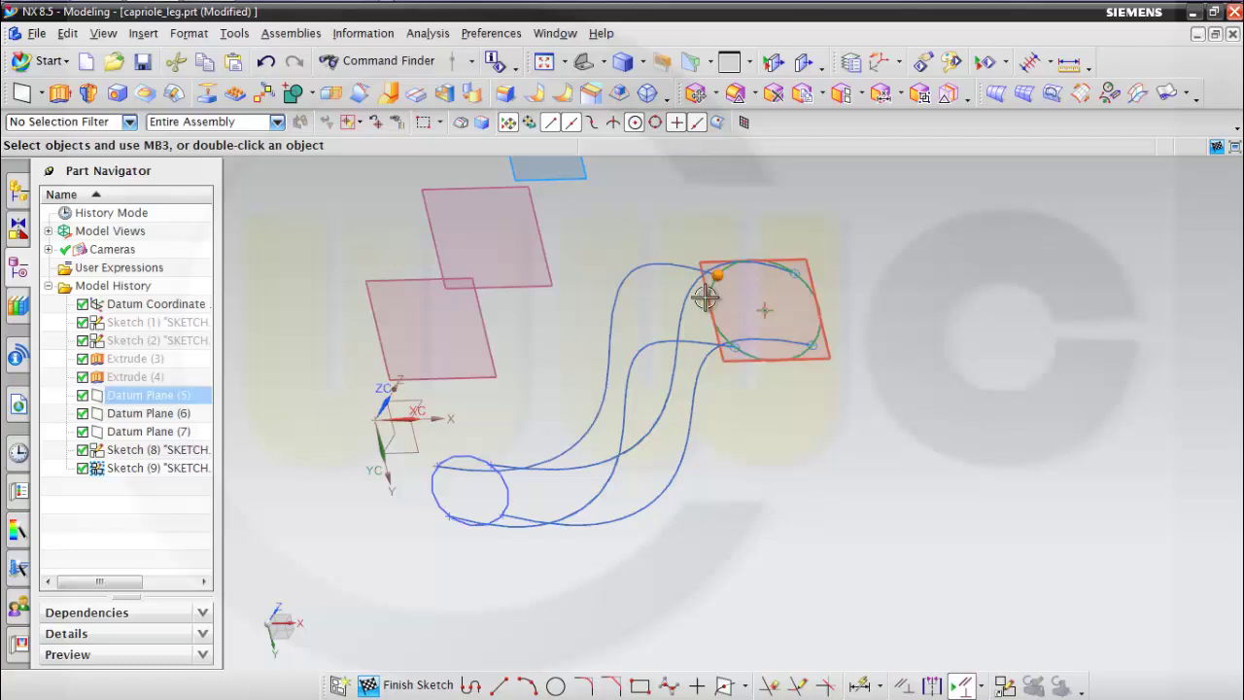
click(711, 292)
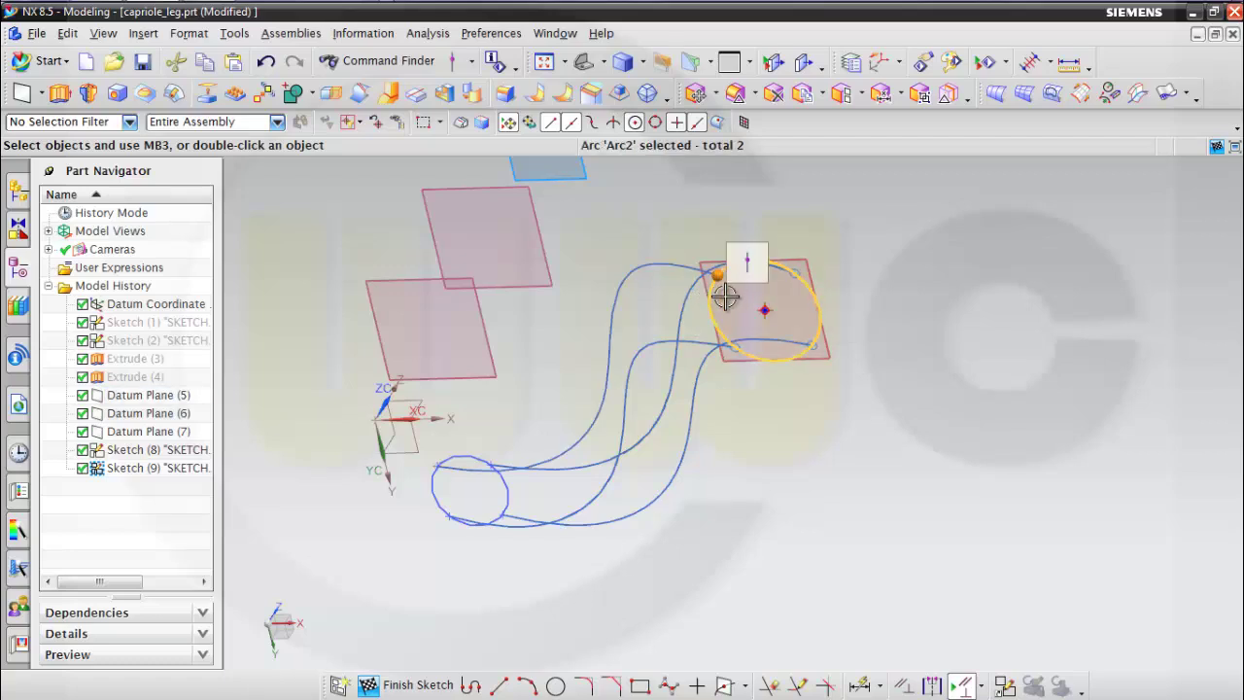
click(745, 265)
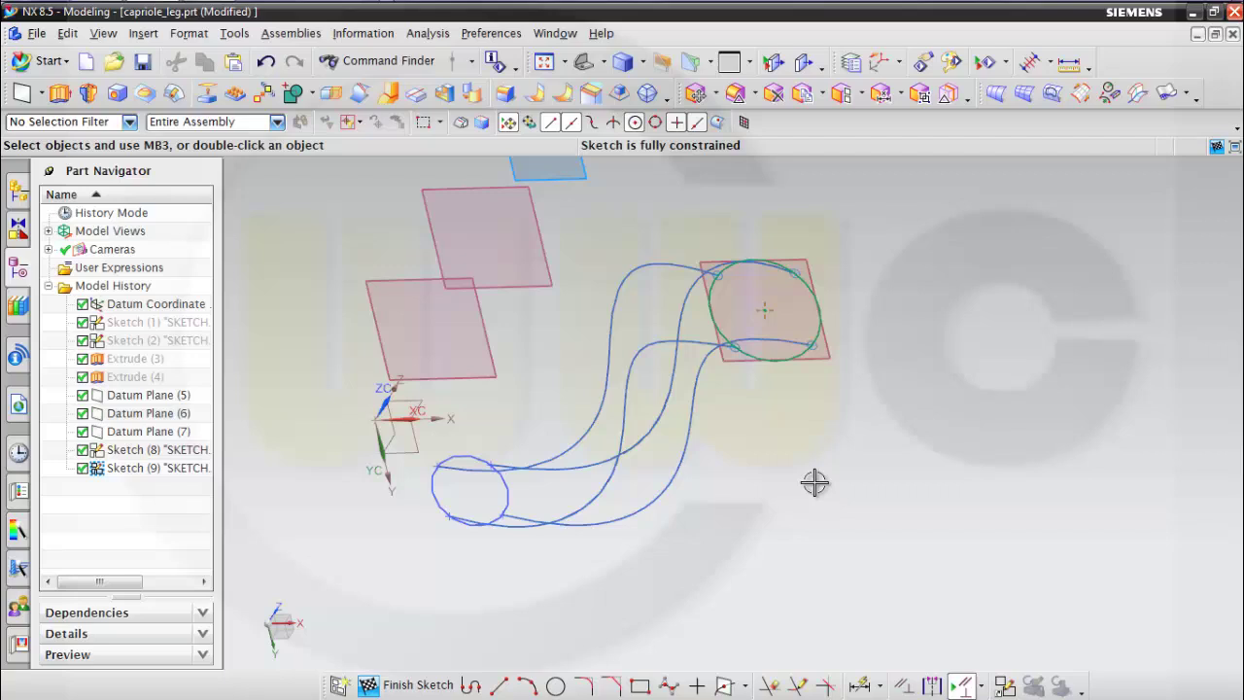
Finish Sketch (9) and open Sketch (10) on Datum Plane (6).
click(428, 684)
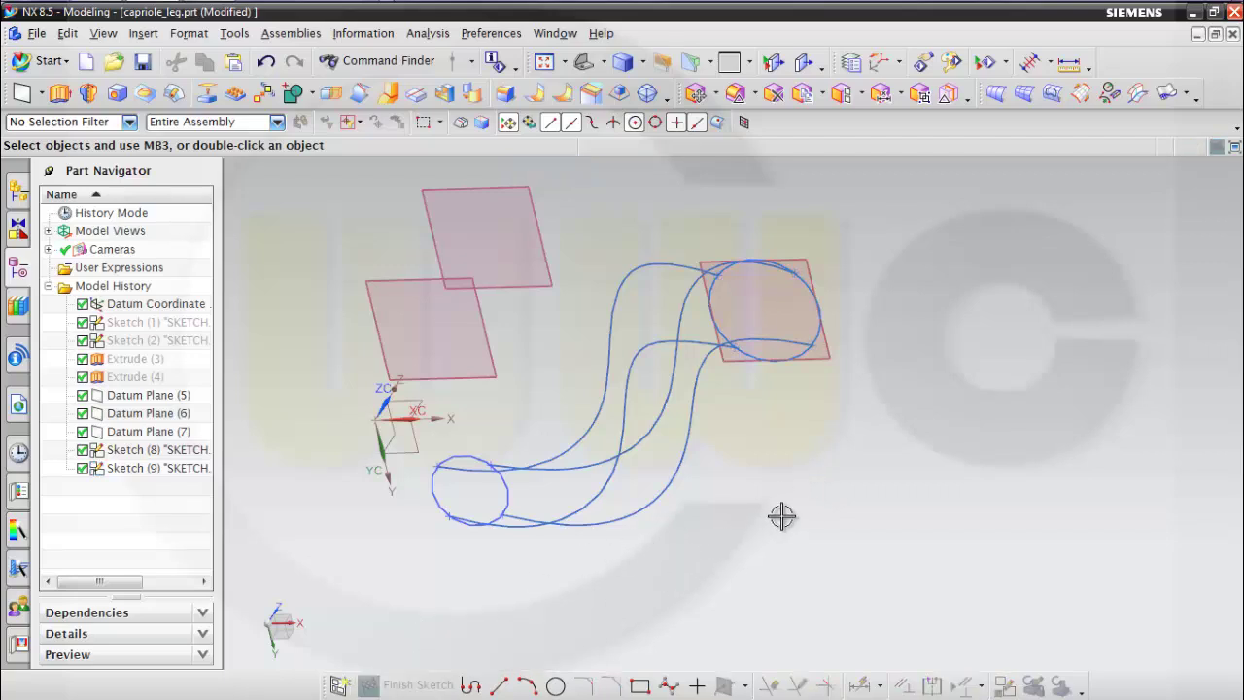
middle_drag(782, 515, 754, 528)
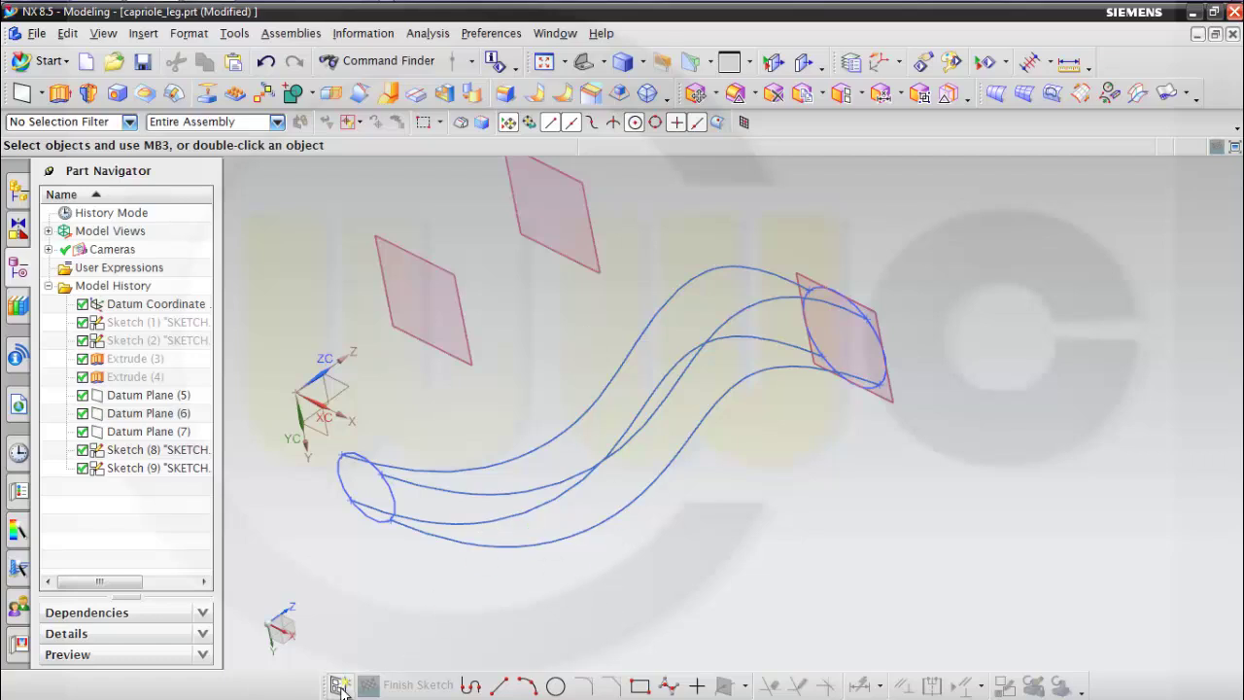
click(338, 685)
click(399, 297)
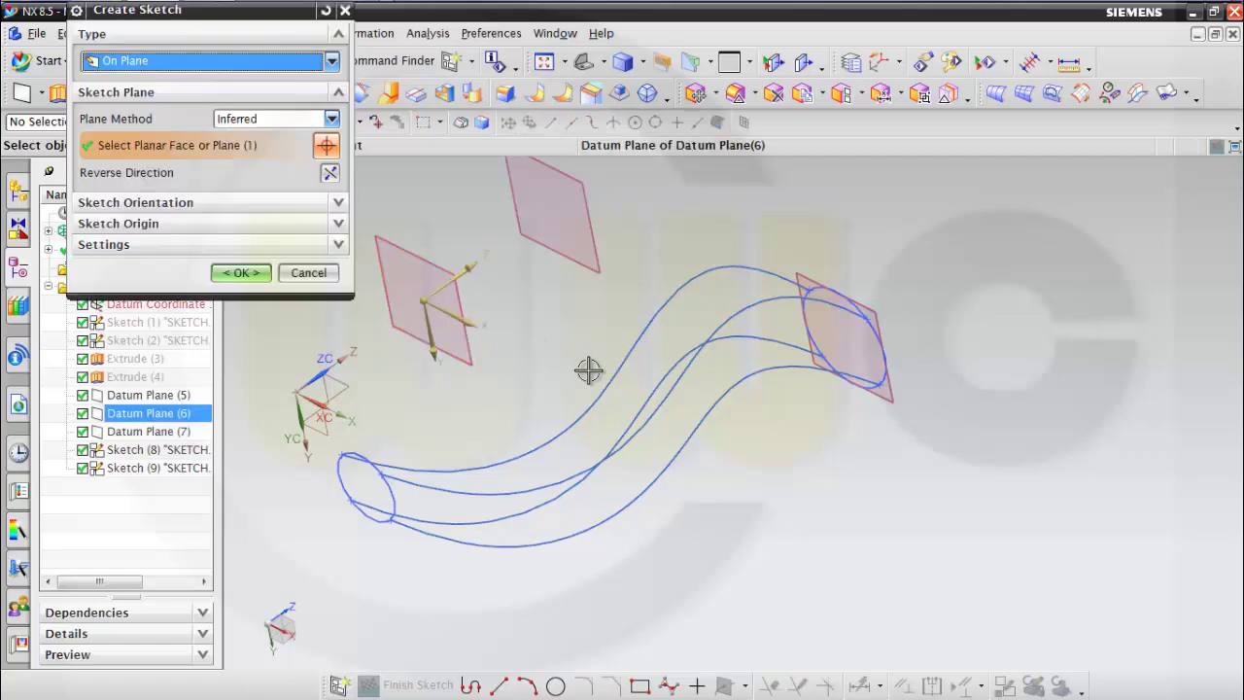
click(244, 273)
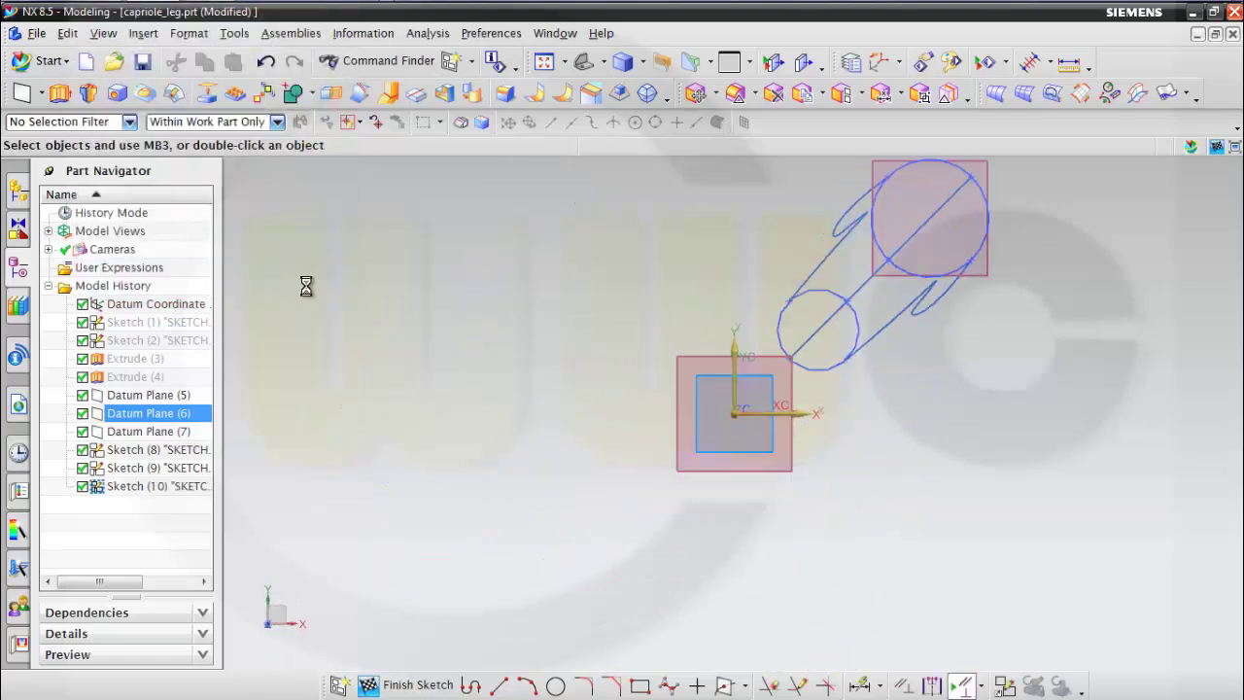
Create intersection points on each of the four guide splines where they cross Datum Plane (6).
click(723, 686)
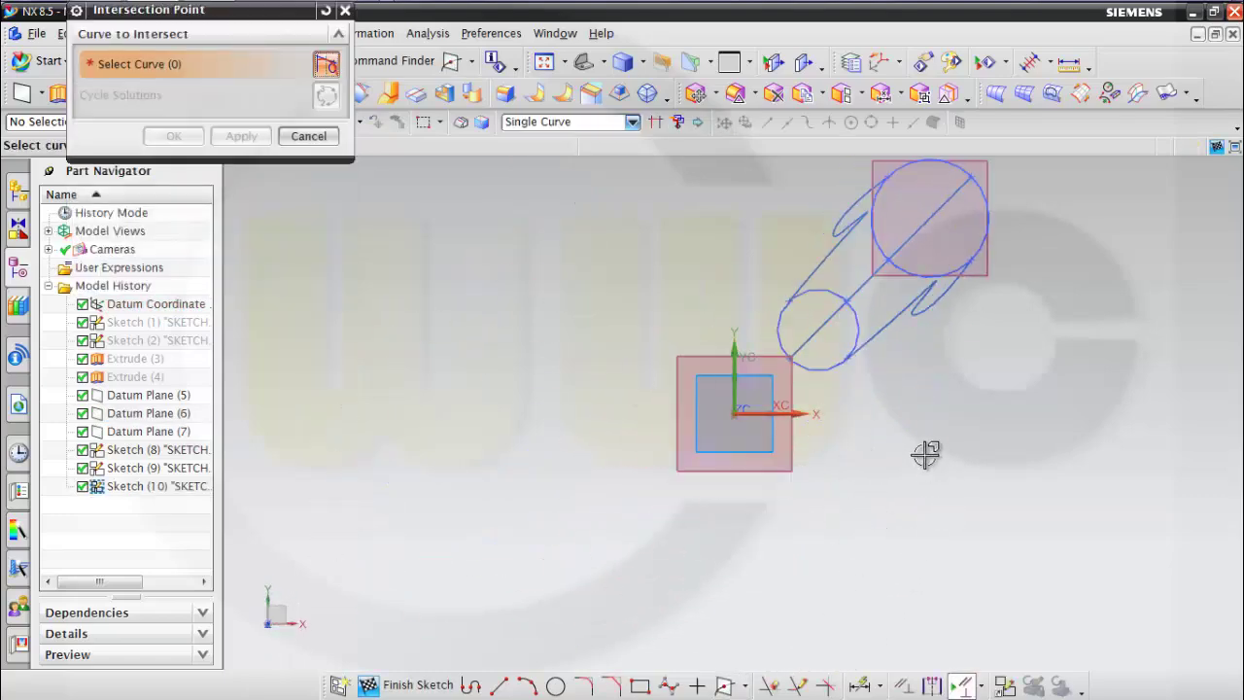
click(831, 331)
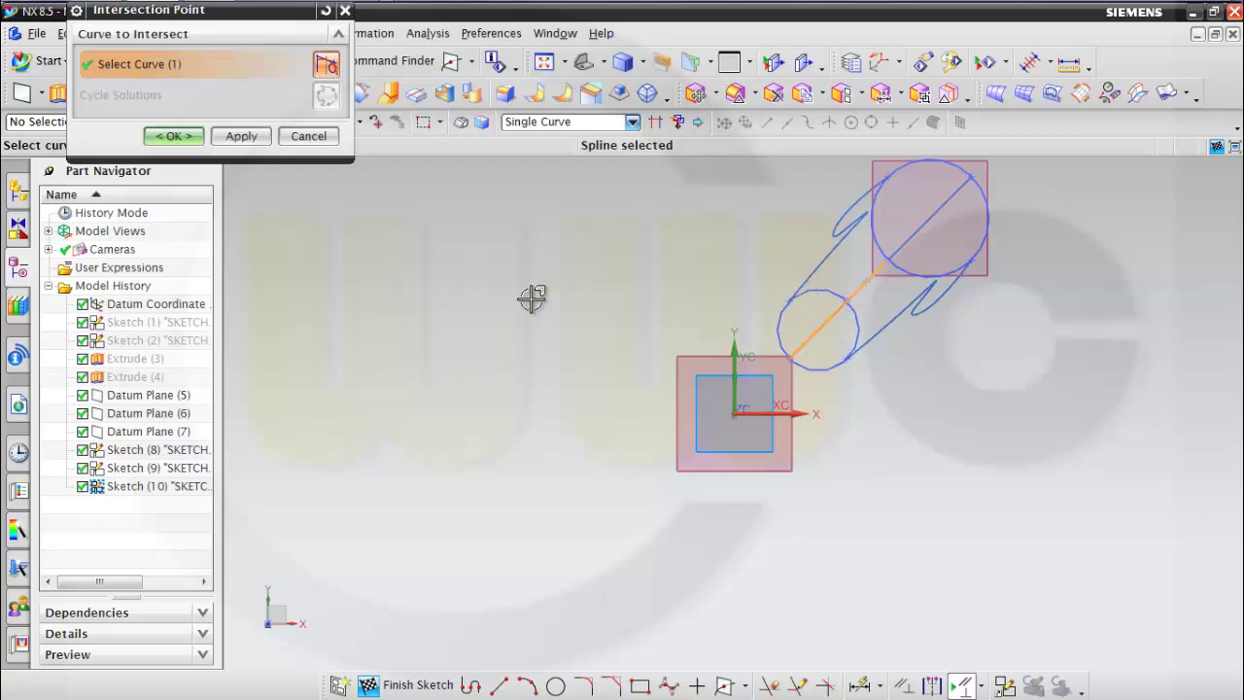
click(241, 135)
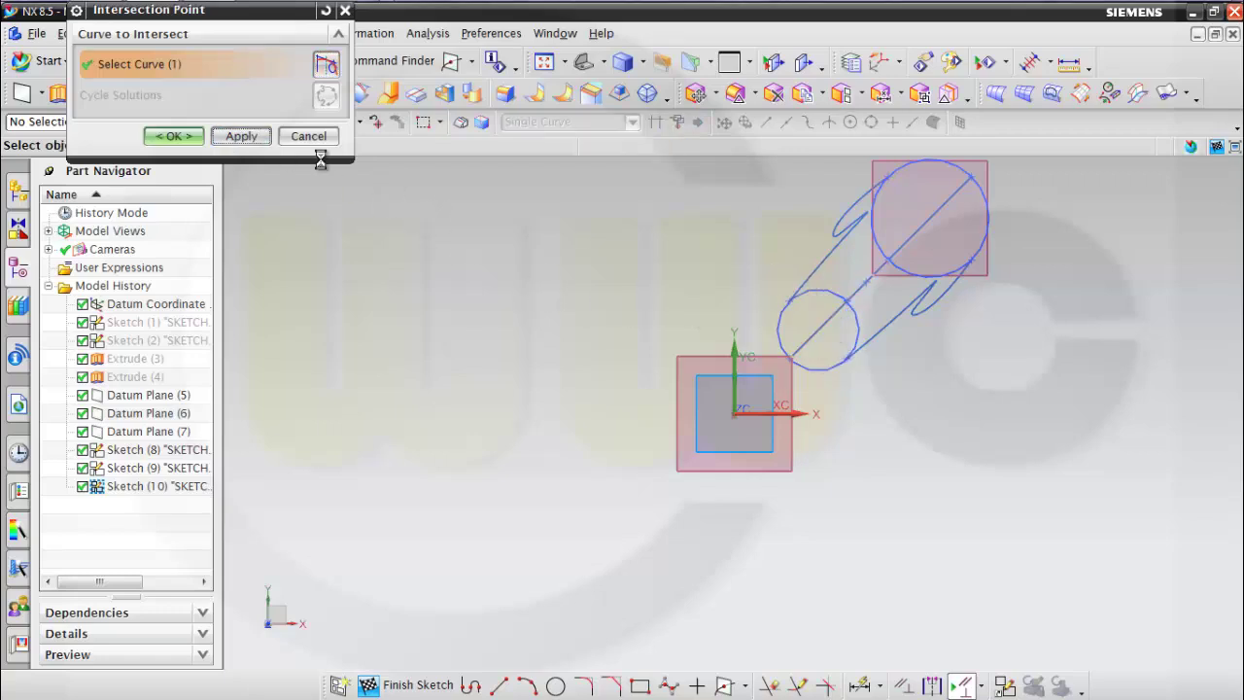
click(805, 273)
click(239, 135)
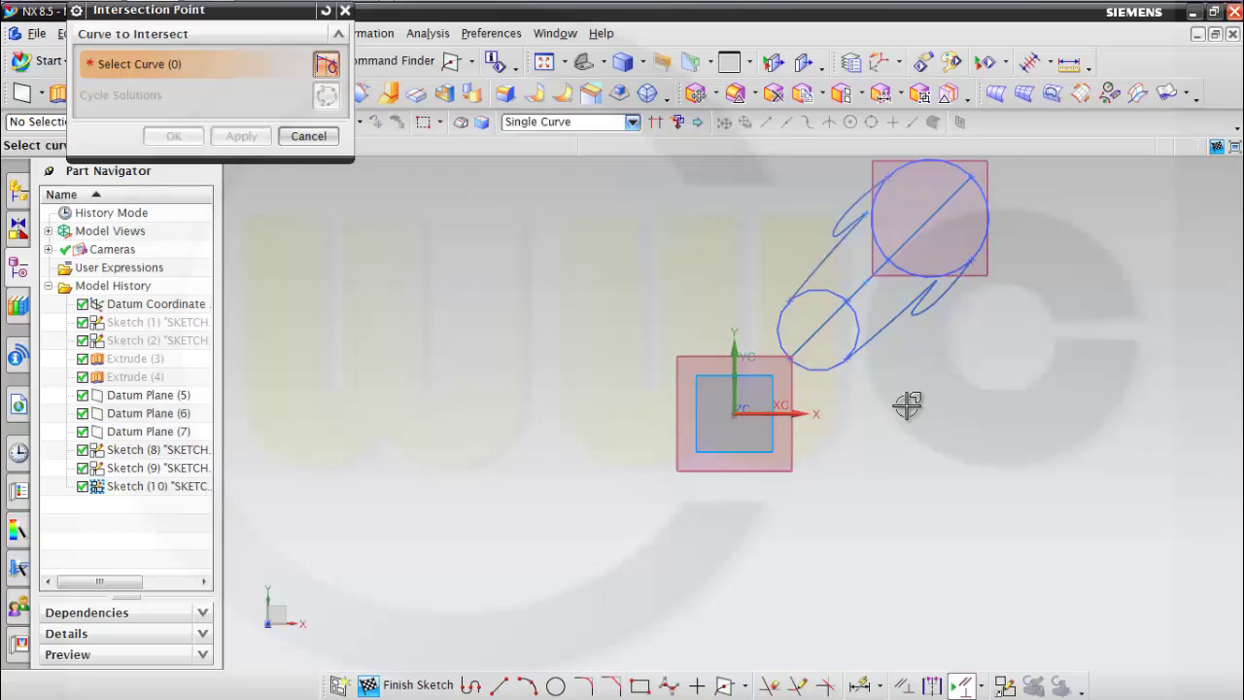
middle_drag(908, 405, 902, 375)
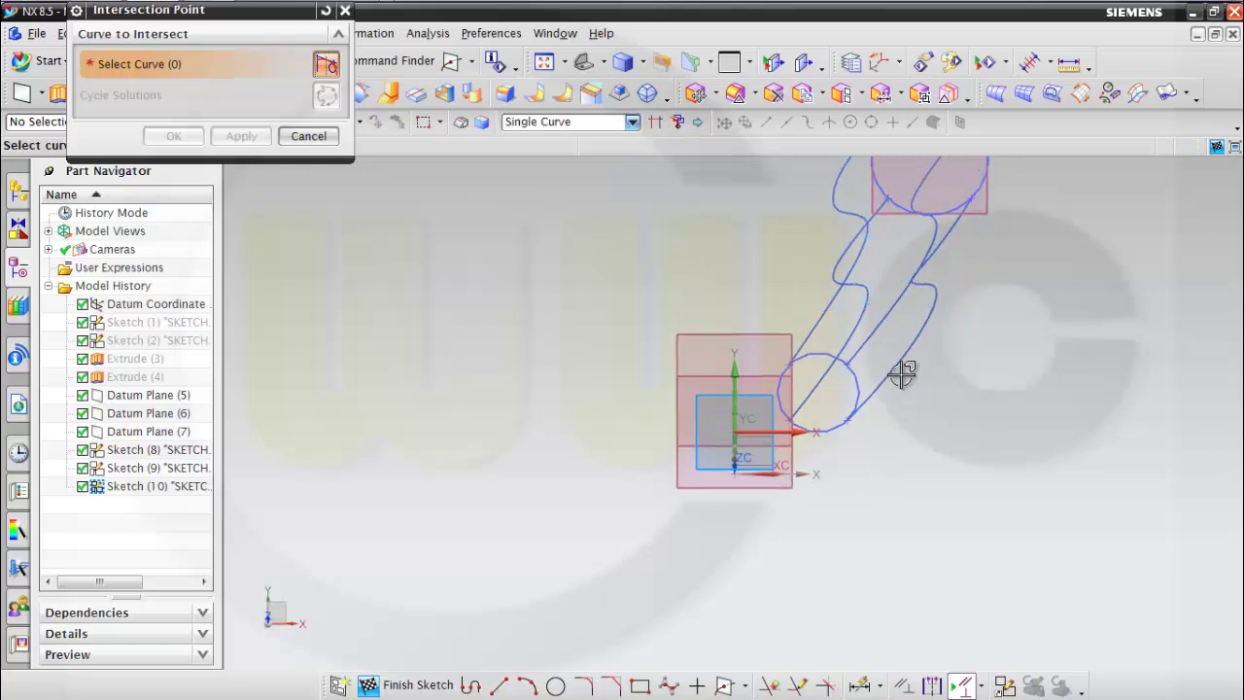
click(893, 323)
click(241, 136)
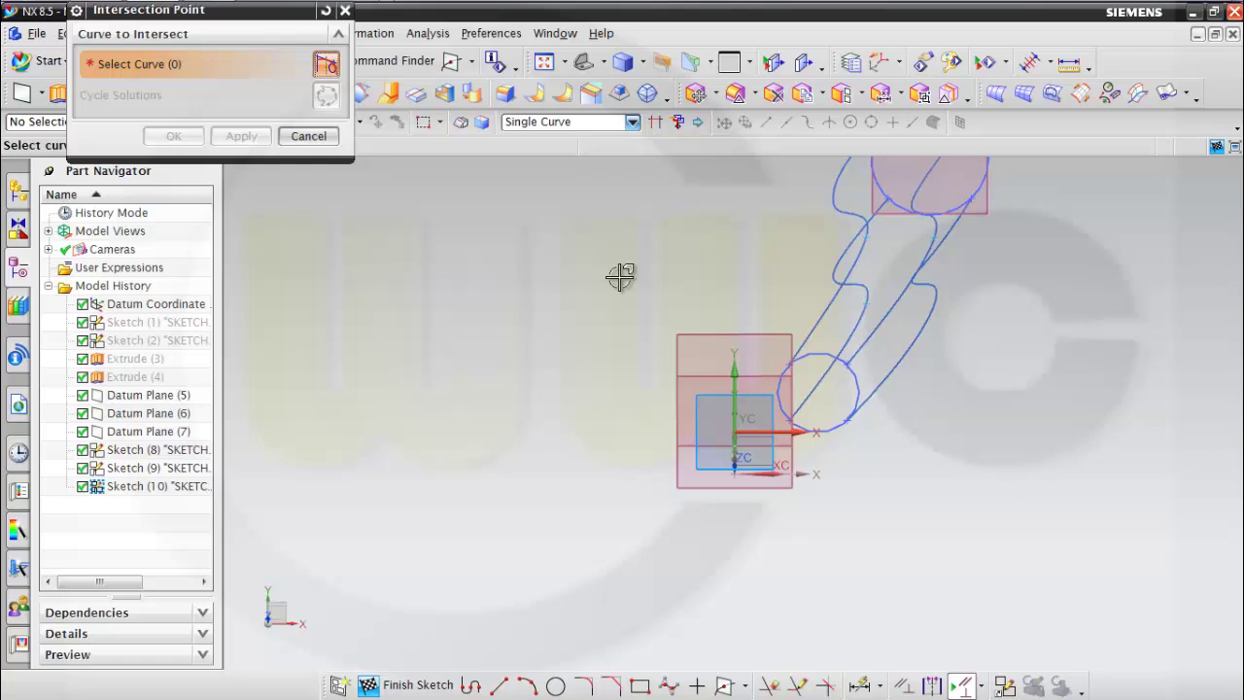
click(923, 335)
click(174, 136)
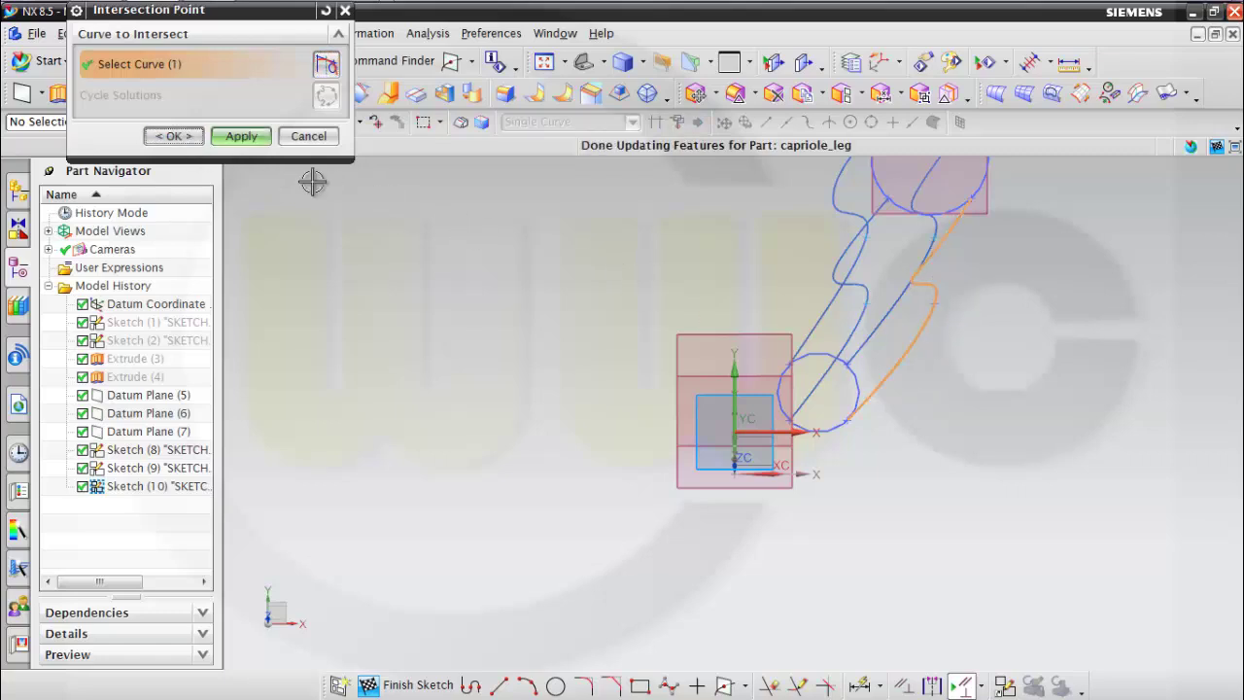
mouse_move(811, 394)
middle_down()
mouse_move(838, 417)
mouse_move(932, 414)
mouse_move(869, 494)
mouse_move(824, 496)
middle_up()
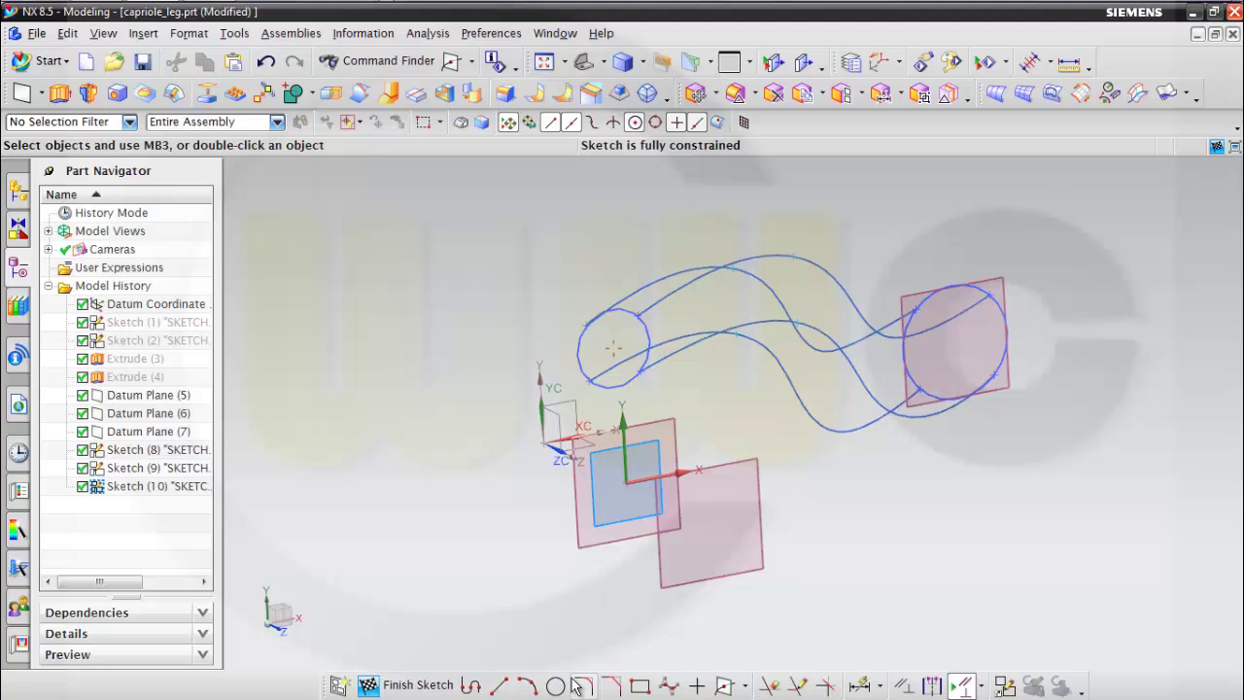
Draw one circle in Sketch (10) above the upper guide spline for the middle section.
click(822, 201)
click(869, 223)
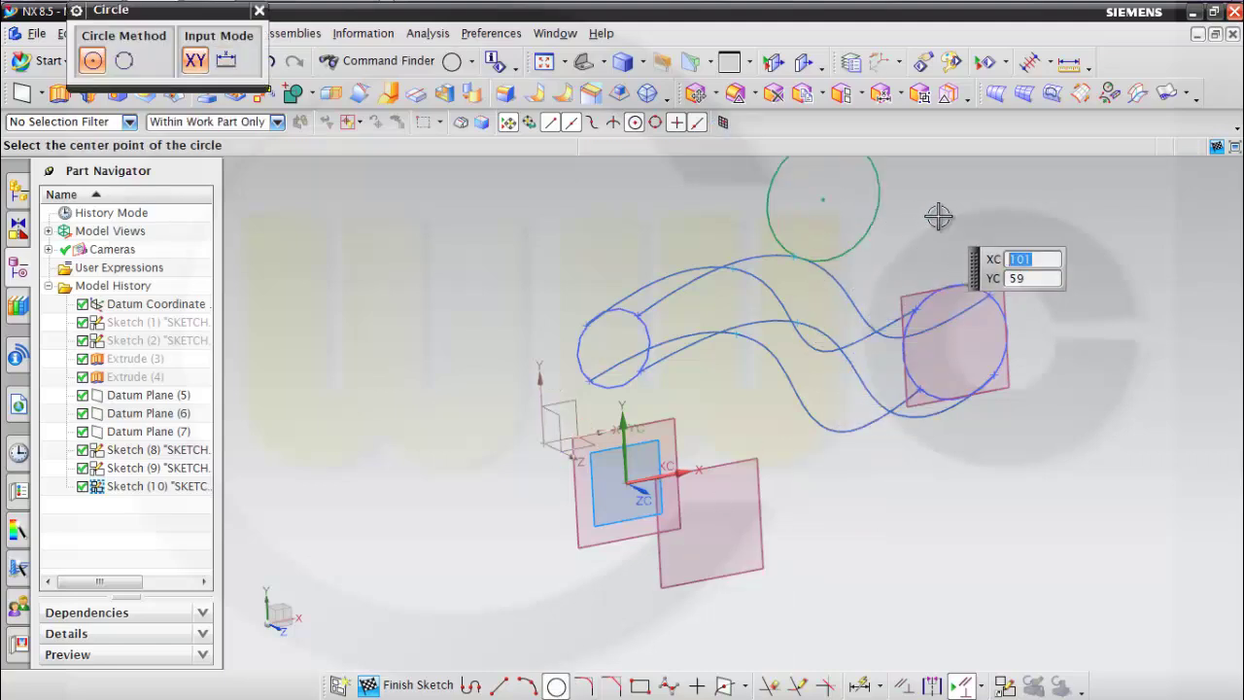
shift+middle_drag(939, 214, 885, 291)
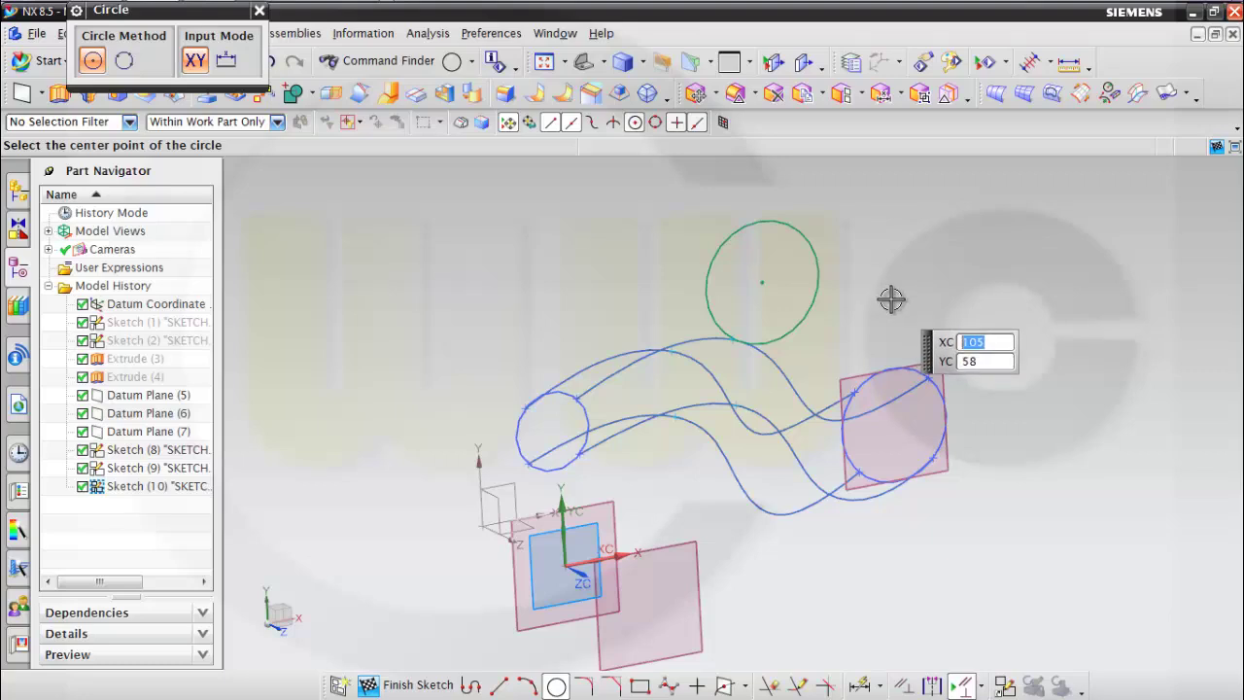
key(Escape)
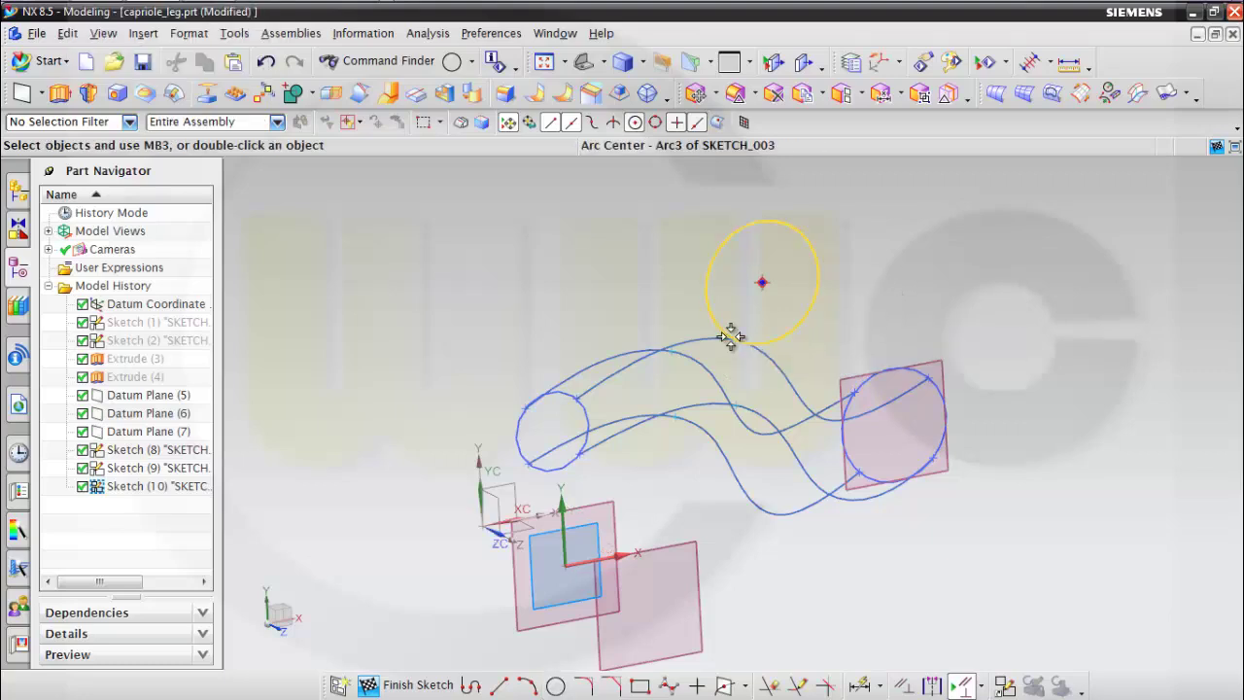
scroll(741, 357, up, 4)
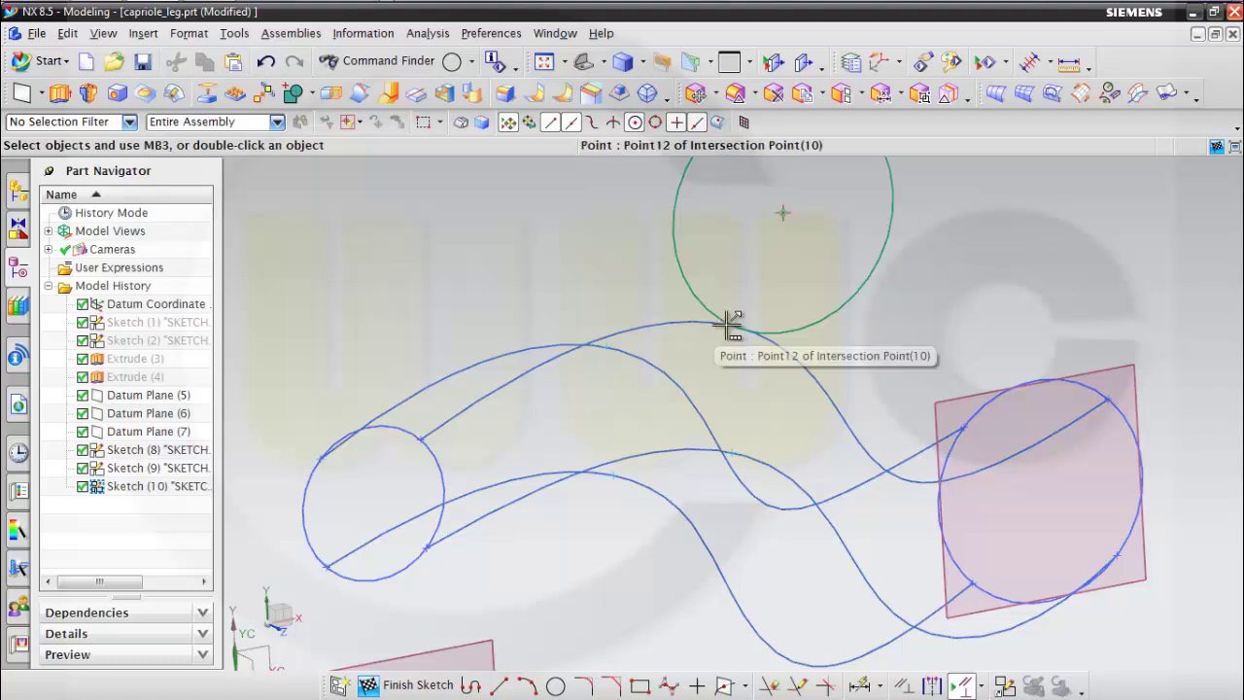
Constrain the middle circle Arc3 to pass through intersection points Point12 and Point13.
click(728, 325)
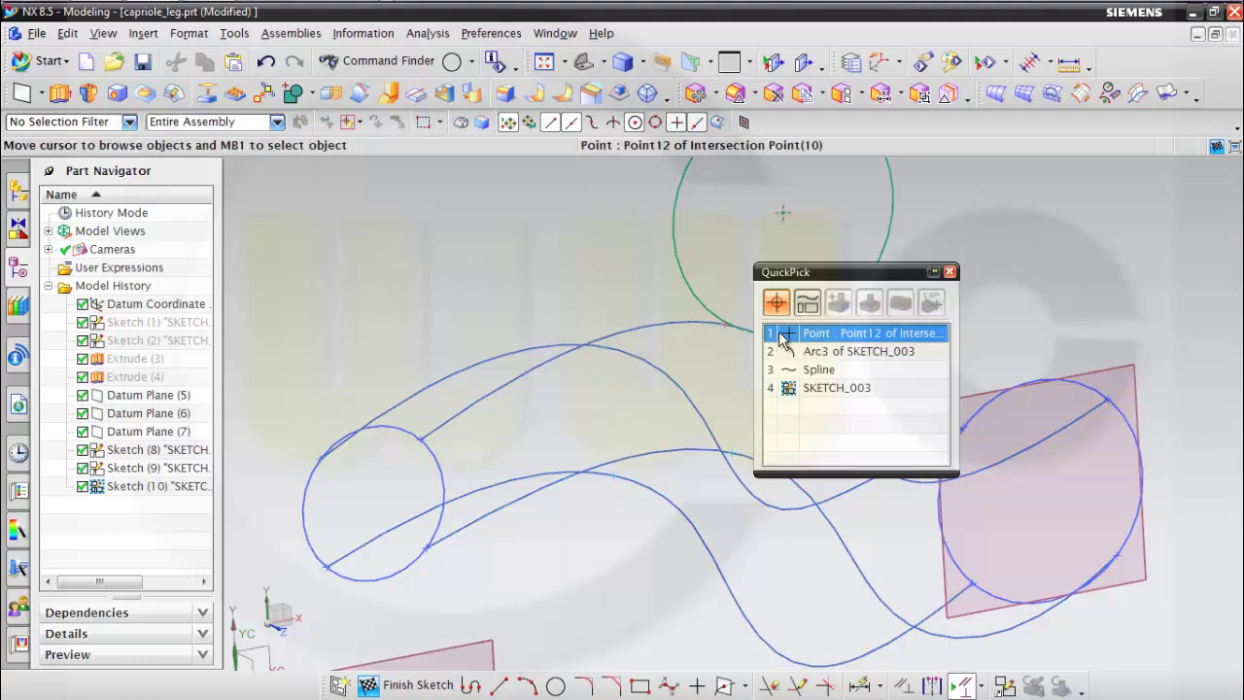
click(831, 333)
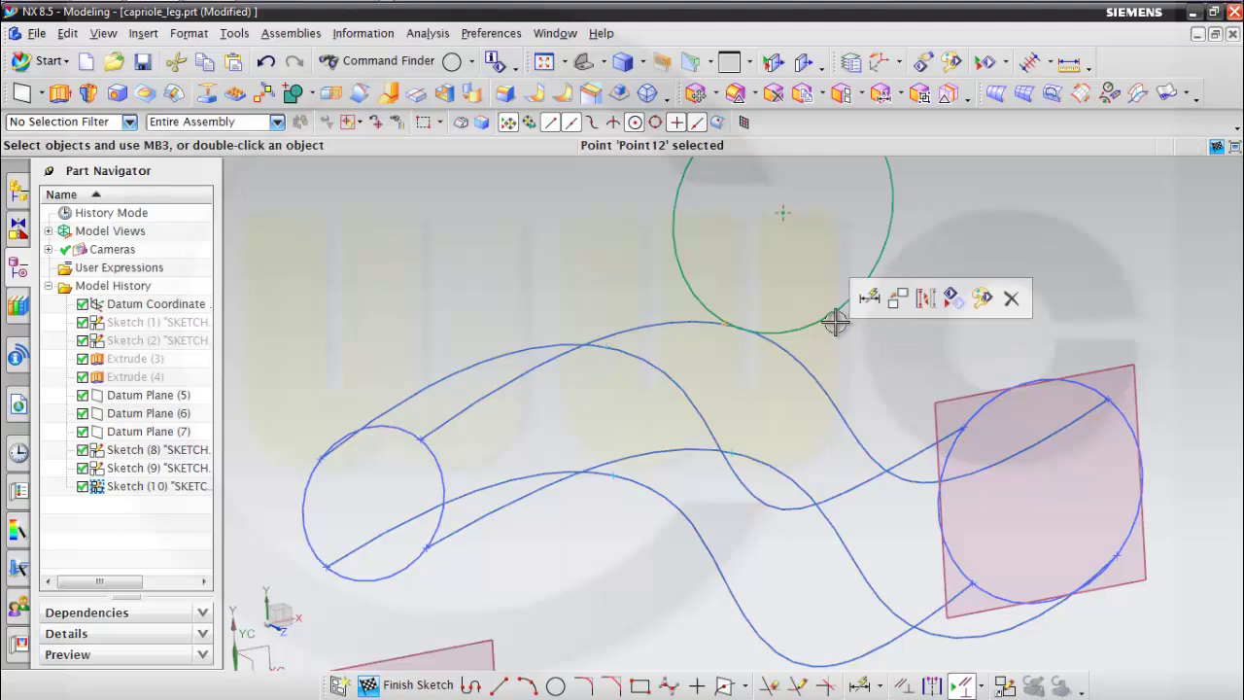
click(833, 321)
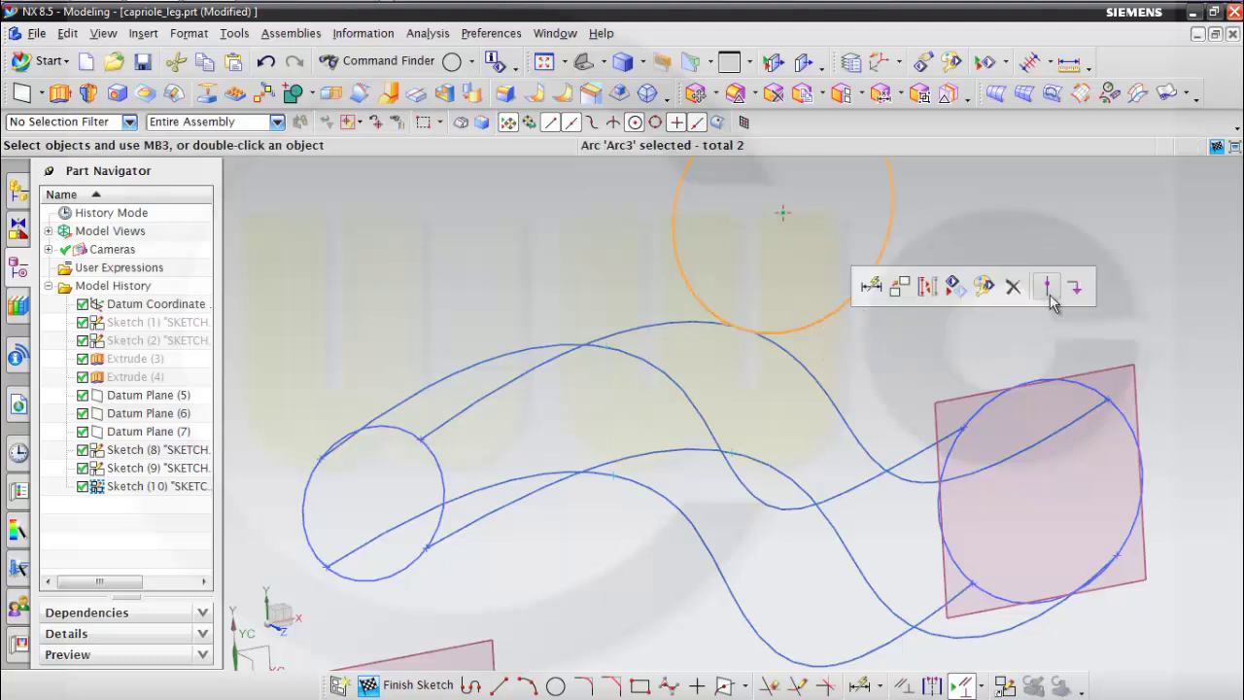
click(1049, 299)
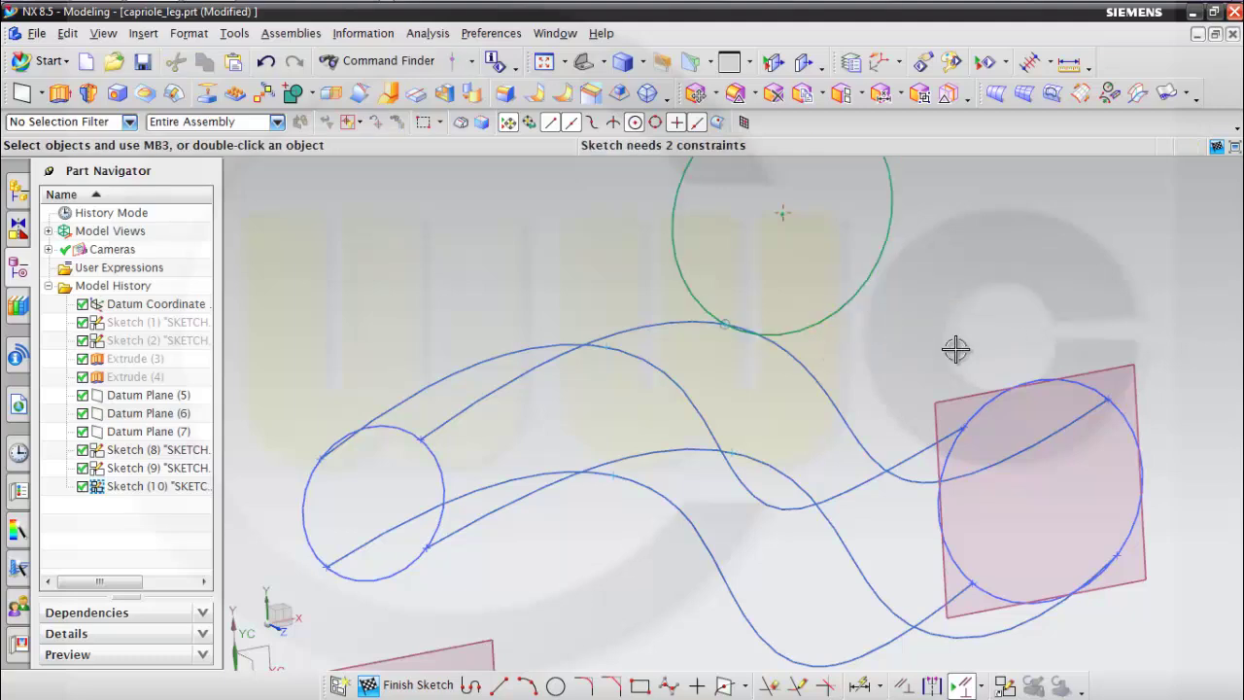
click(732, 452)
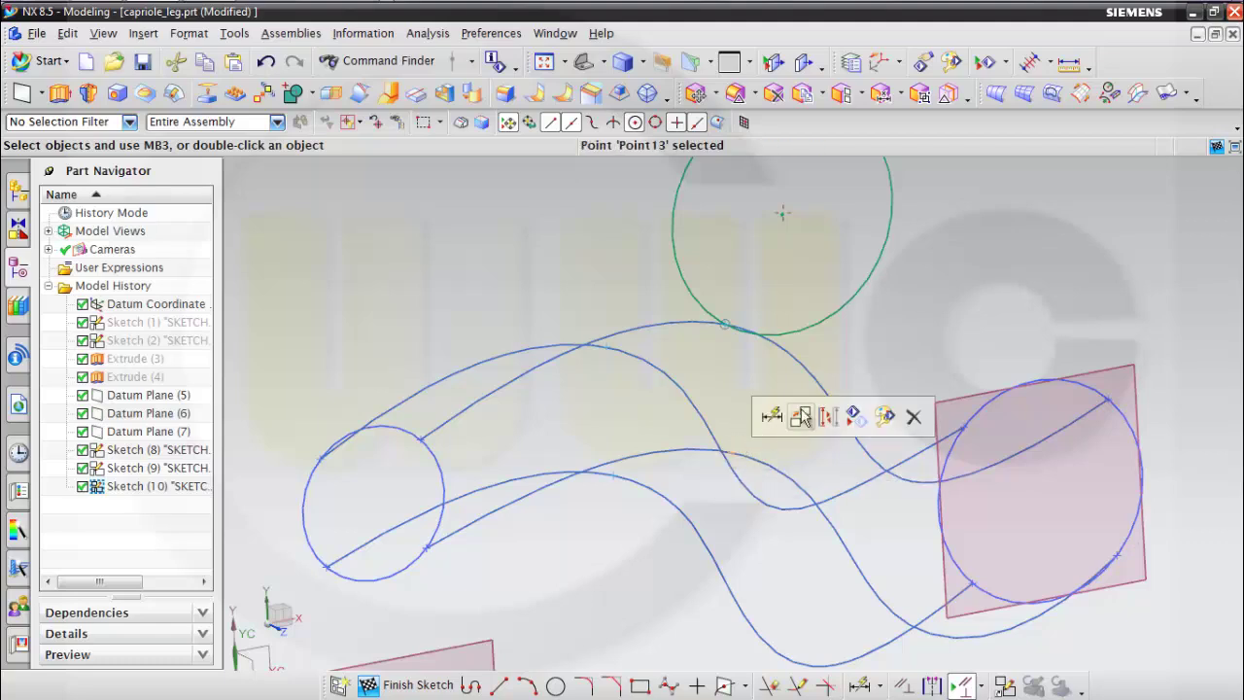
click(829, 324)
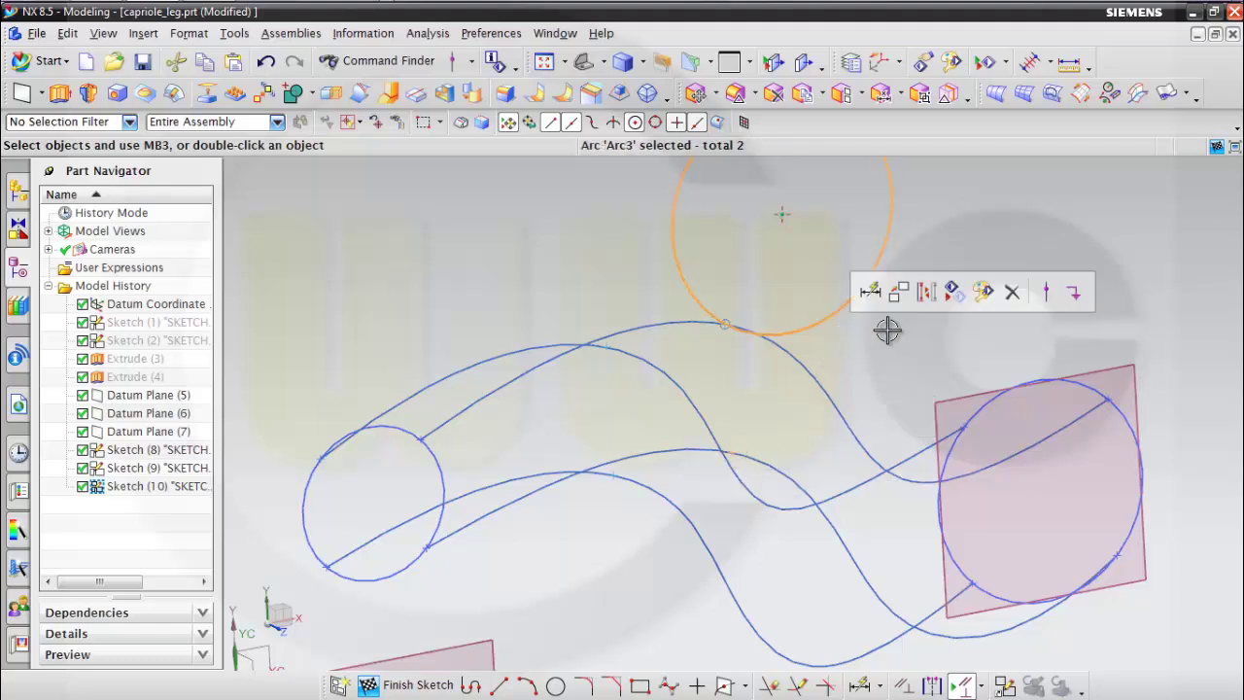
click(1050, 300)
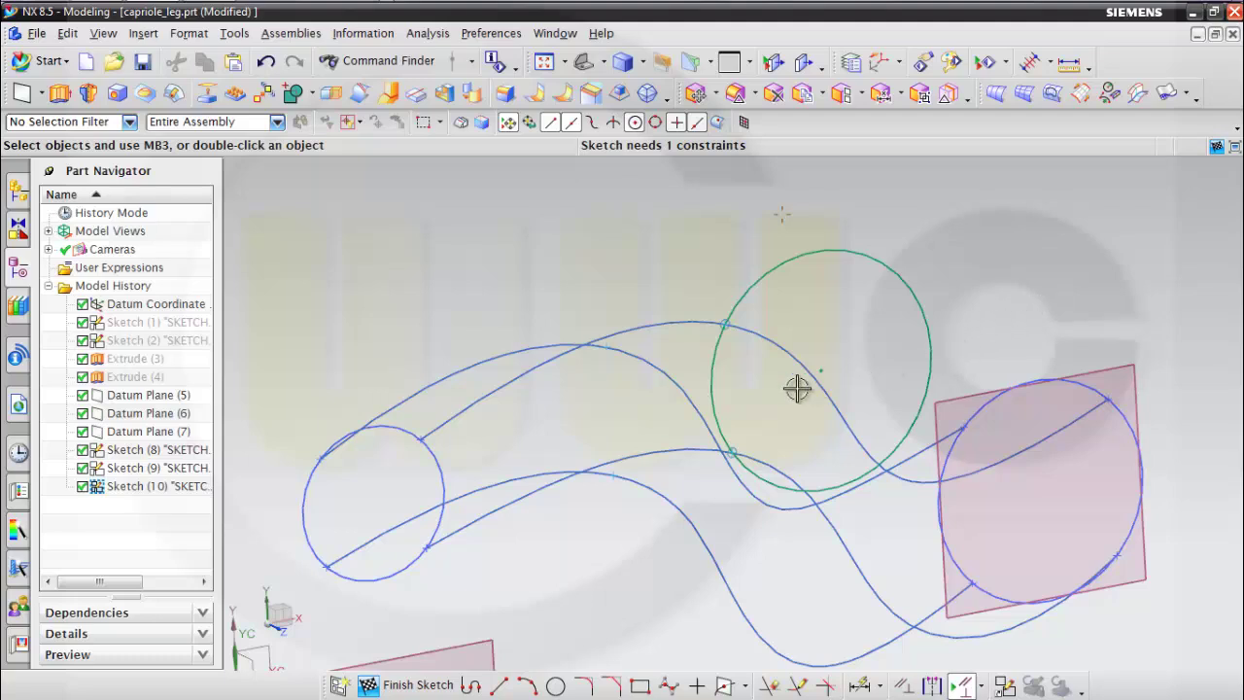
Add Point on Curve constraints tying the circle to Point11 and Point10.
click(604, 348)
click(706, 361)
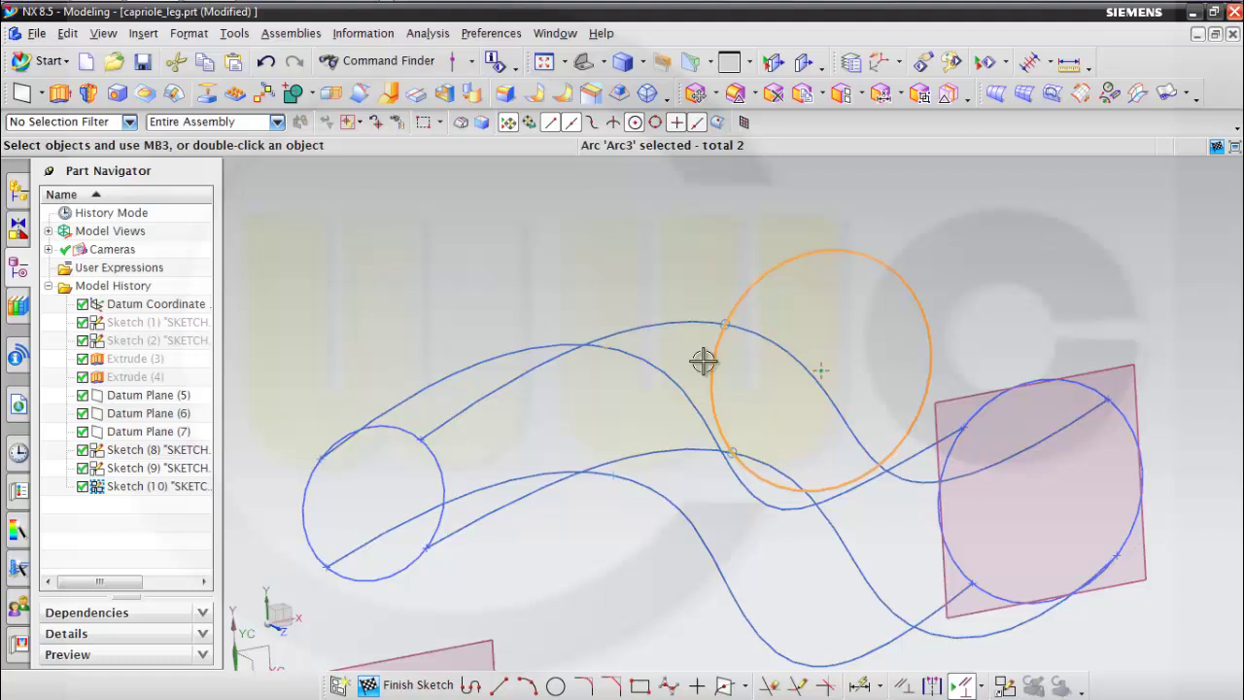
click(914, 338)
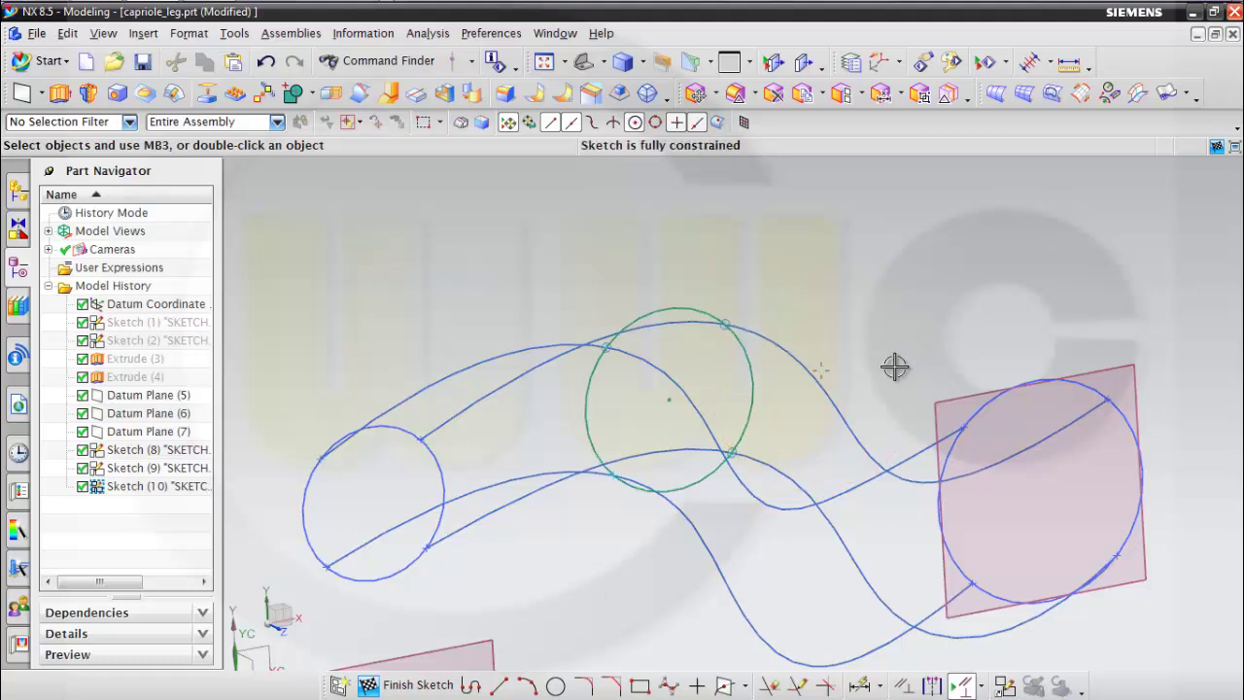
click(613, 474)
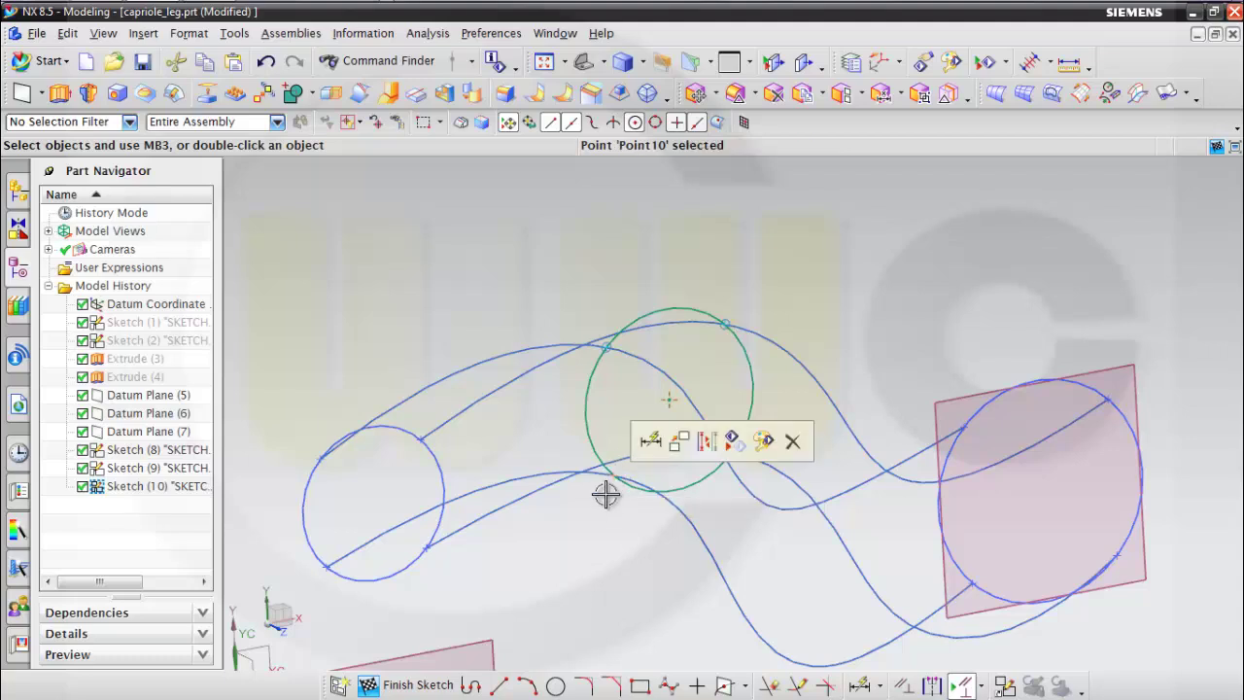
click(696, 494)
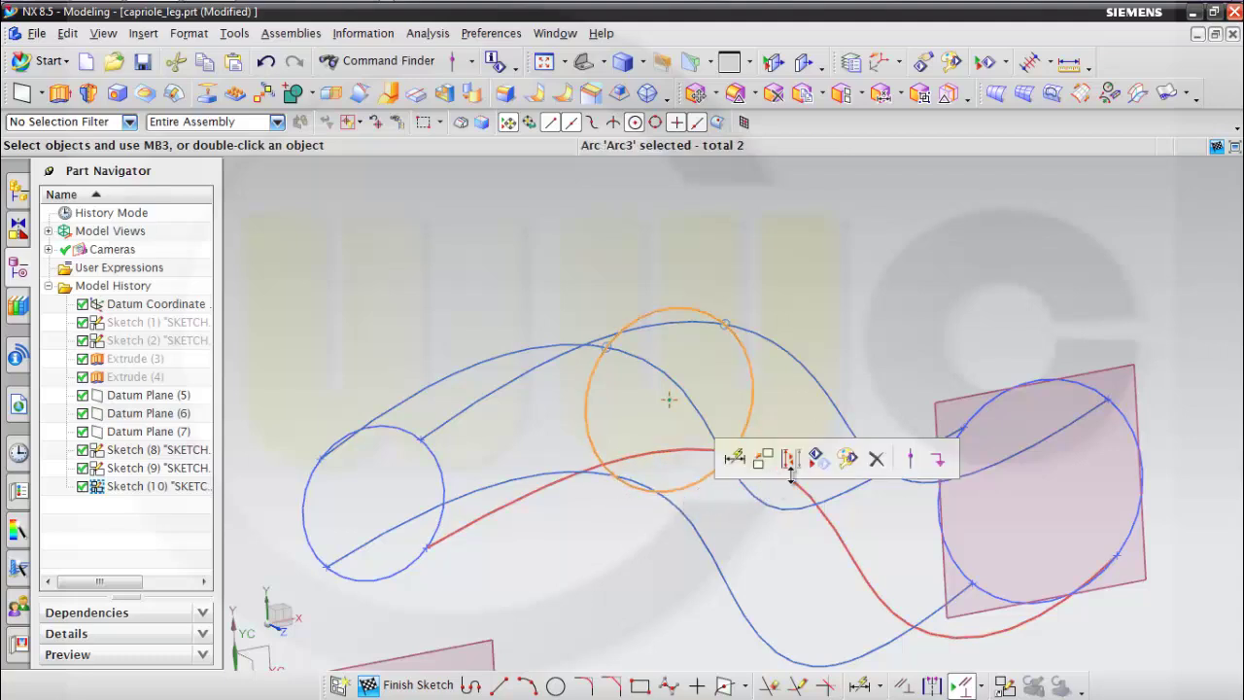
click(910, 465)
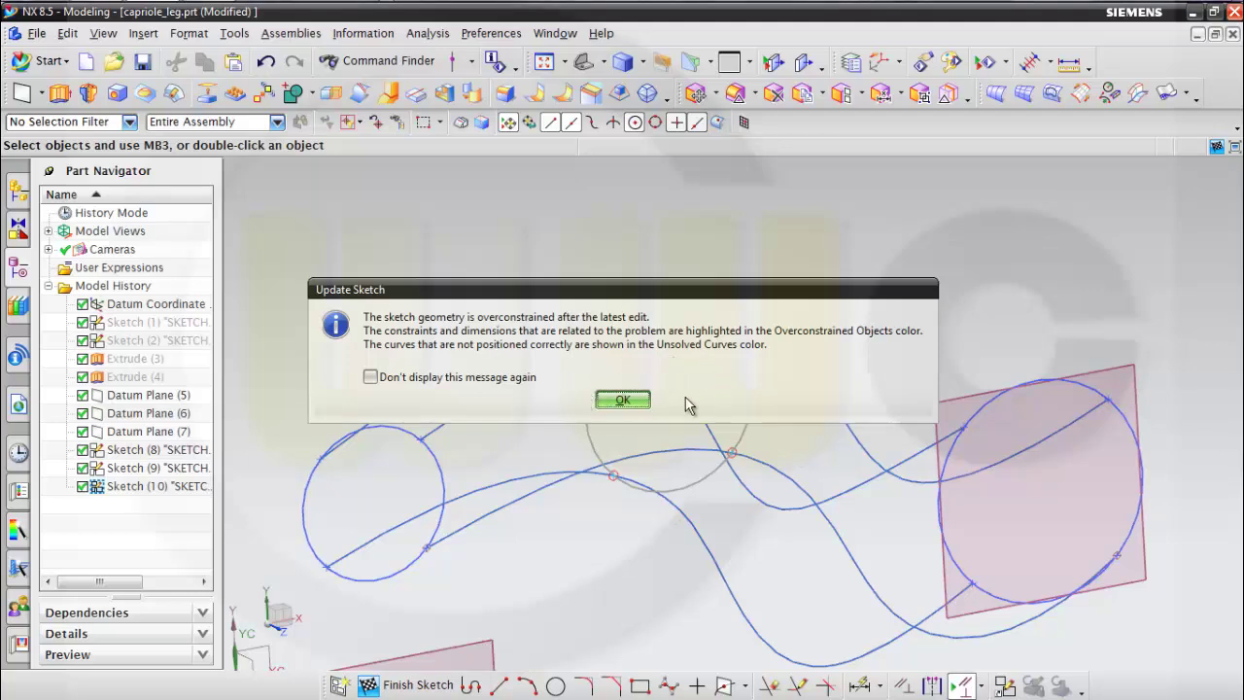
Dismiss the Update Sketch overconstraint warning and inspect the middle circle from other angles.
click(626, 404)
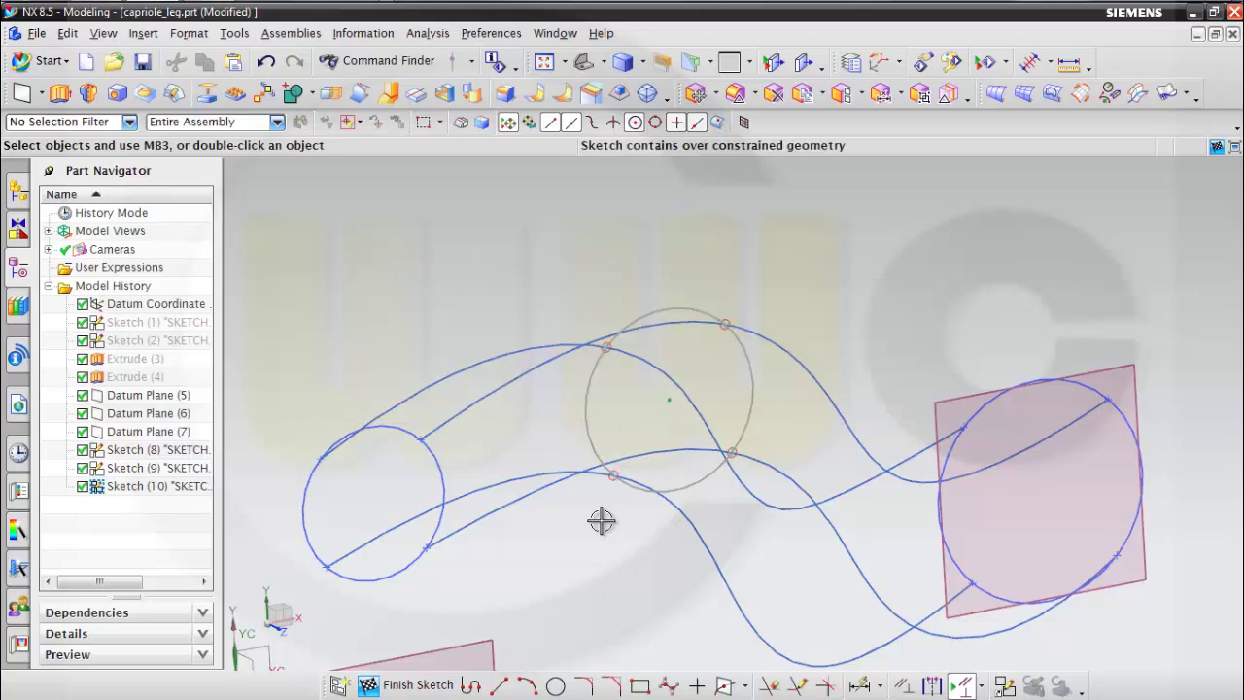
mouse_move(593, 523)
middle_down()
mouse_move(565, 527)
mouse_move(596, 527)
middle_up()
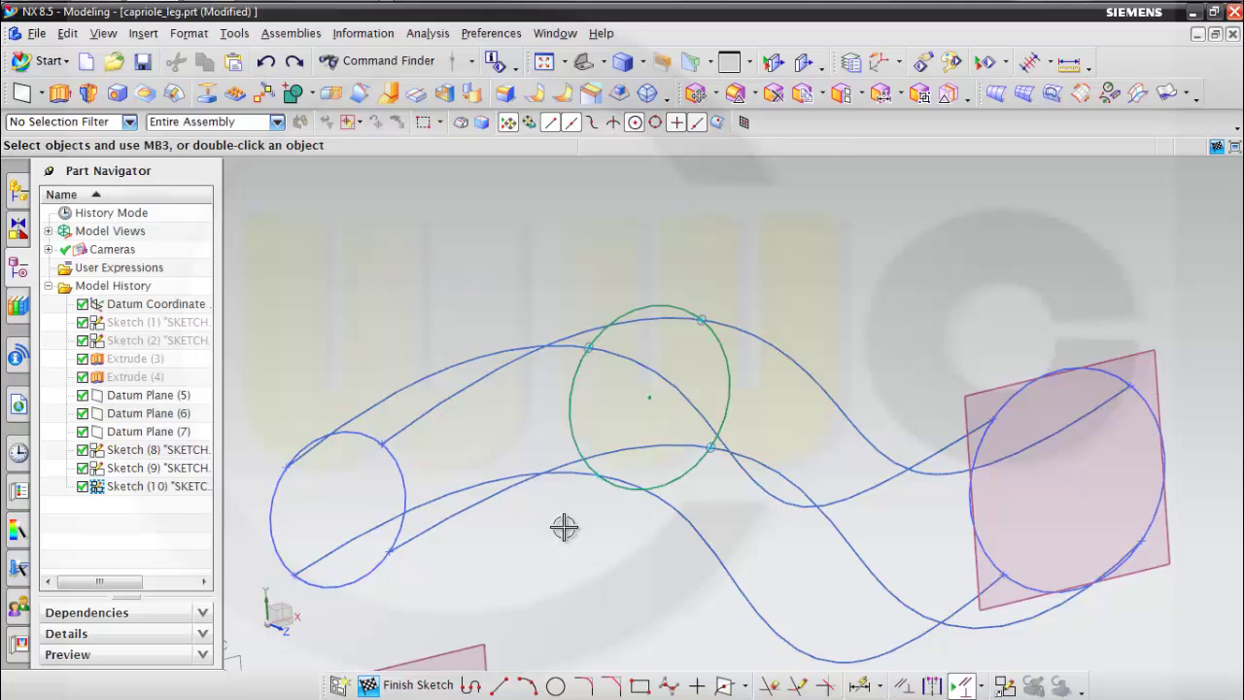
scroll(607, 528, down, 2)
scroll(604, 528, up, 3)
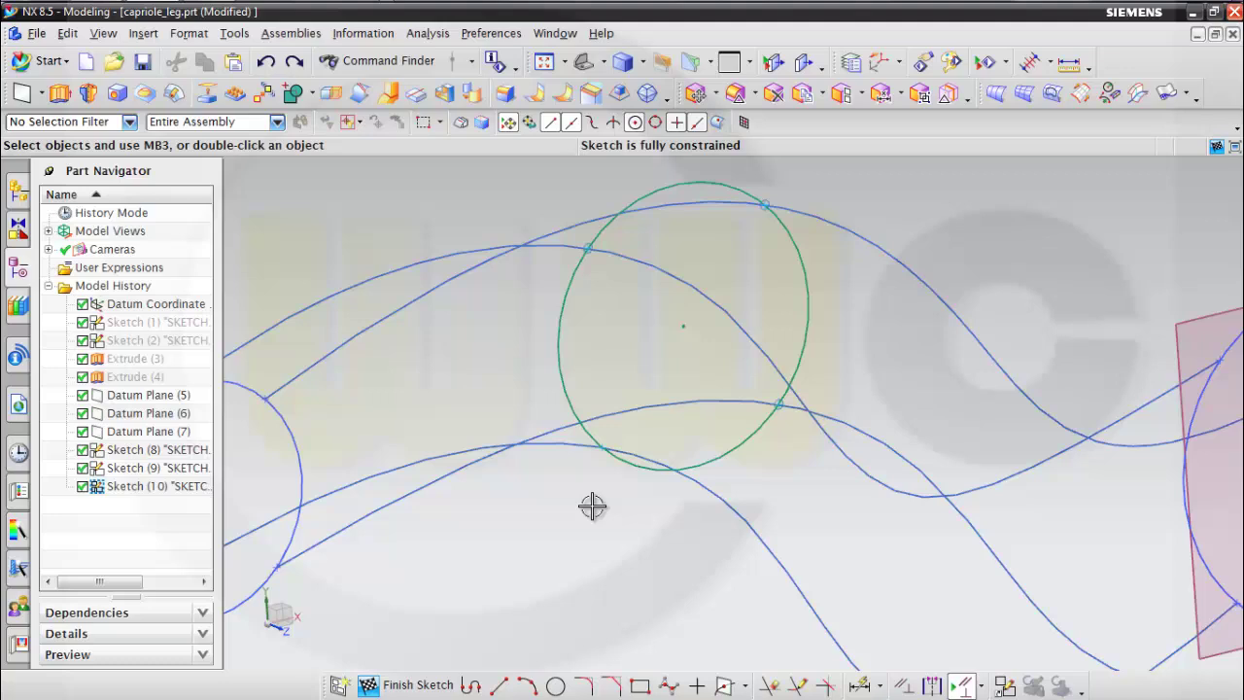
middle_drag(602, 505, 609, 497)
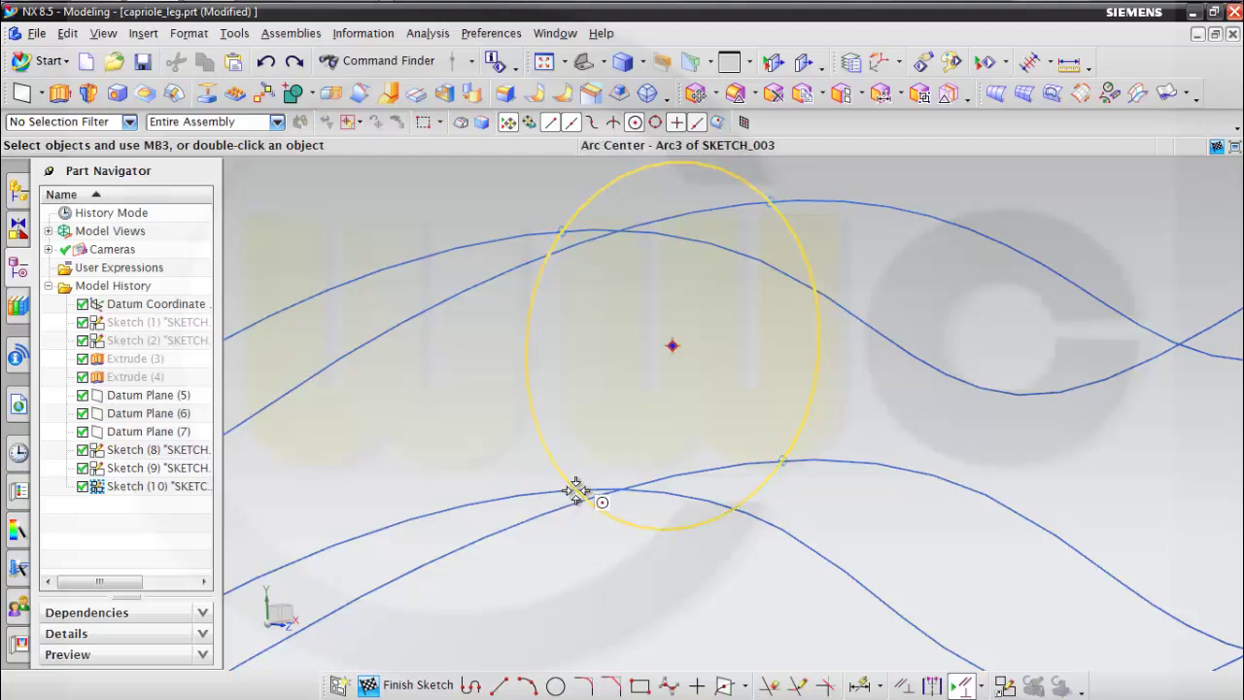
Constrain circle Arc3 to pass through Point10 and accept the overconstraint warning.
click(534, 445)
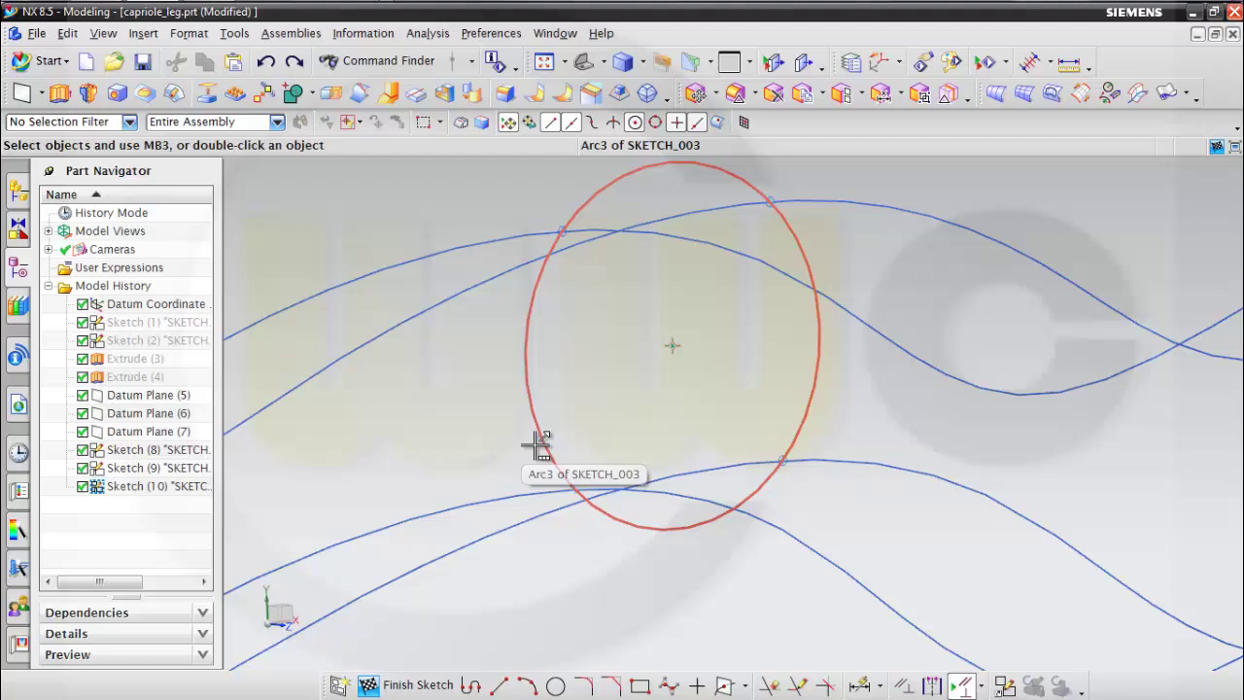
click(536, 445)
click(629, 446)
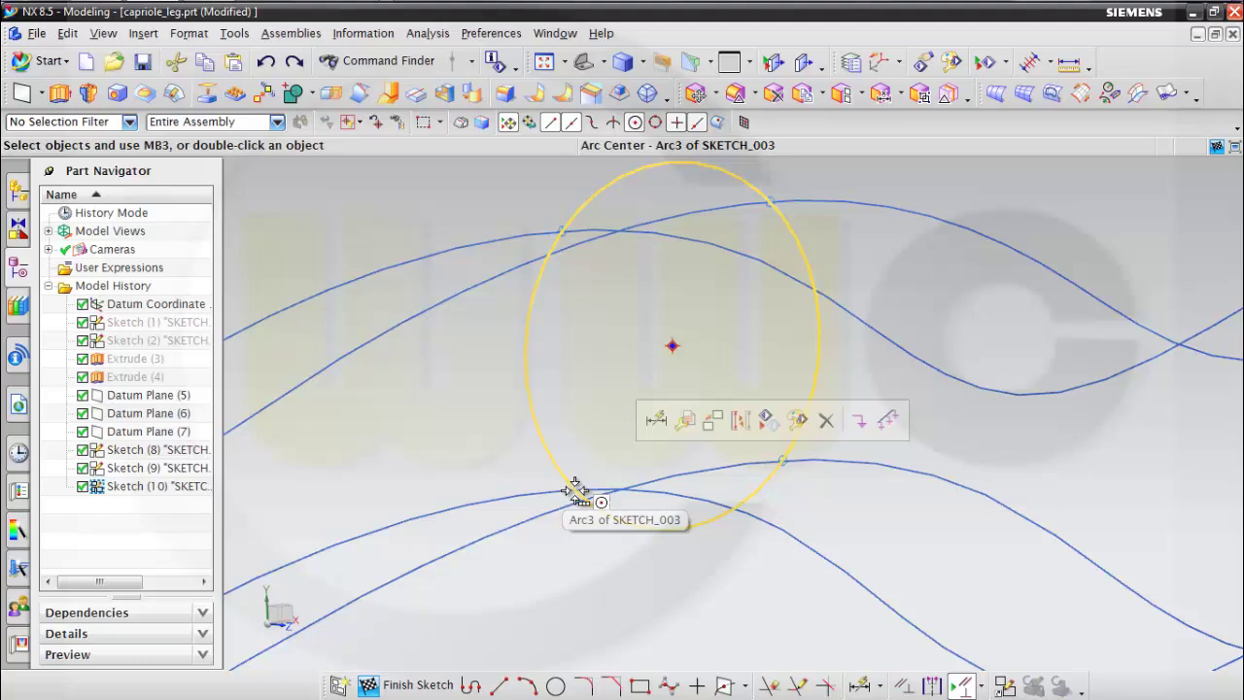
click(575, 491)
click(675, 515)
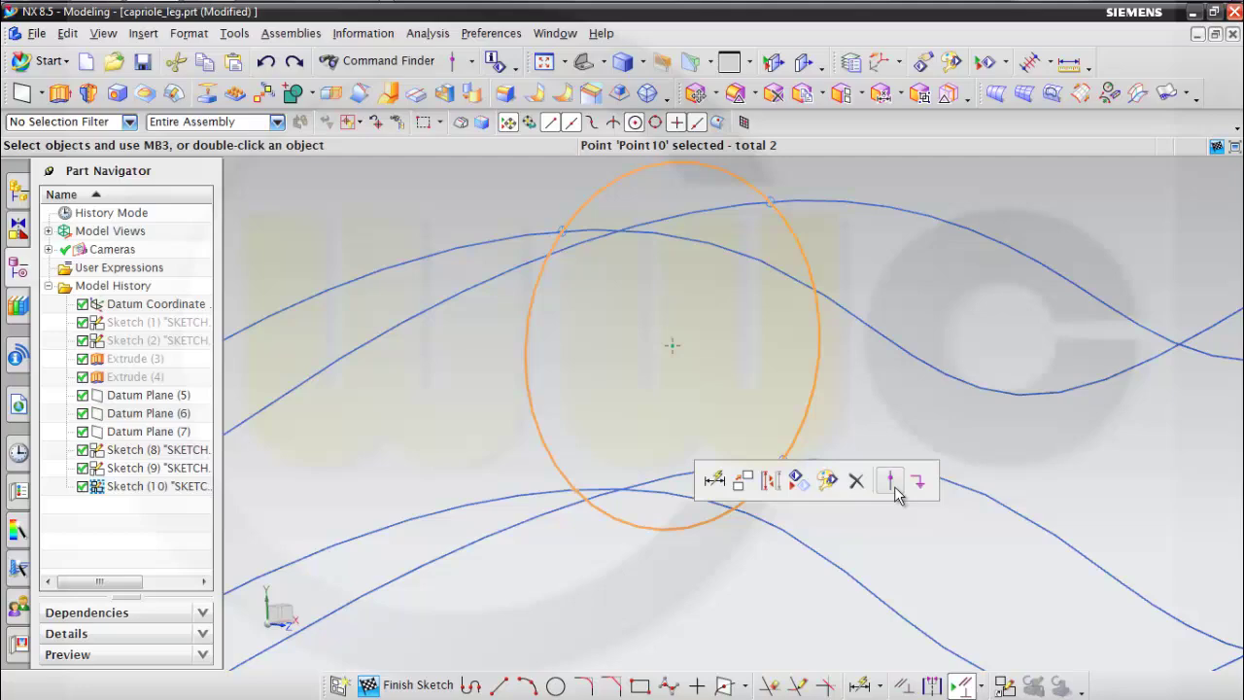
click(892, 483)
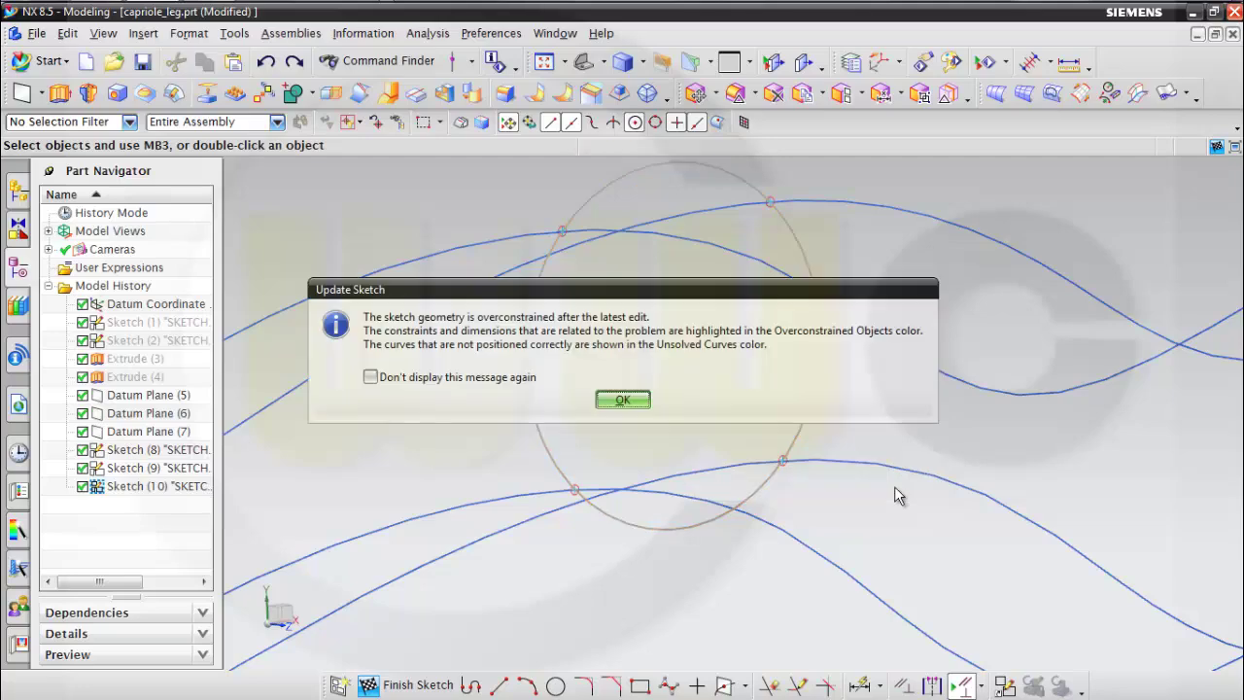
click(627, 401)
Rotate and zoom the view to inspect the middle circle among the guide curves.
mouse_move(702, 415)
middle_down()
mouse_move(671, 411)
mouse_move(717, 415)
middle_up()
scroll(734, 409, down, 3)
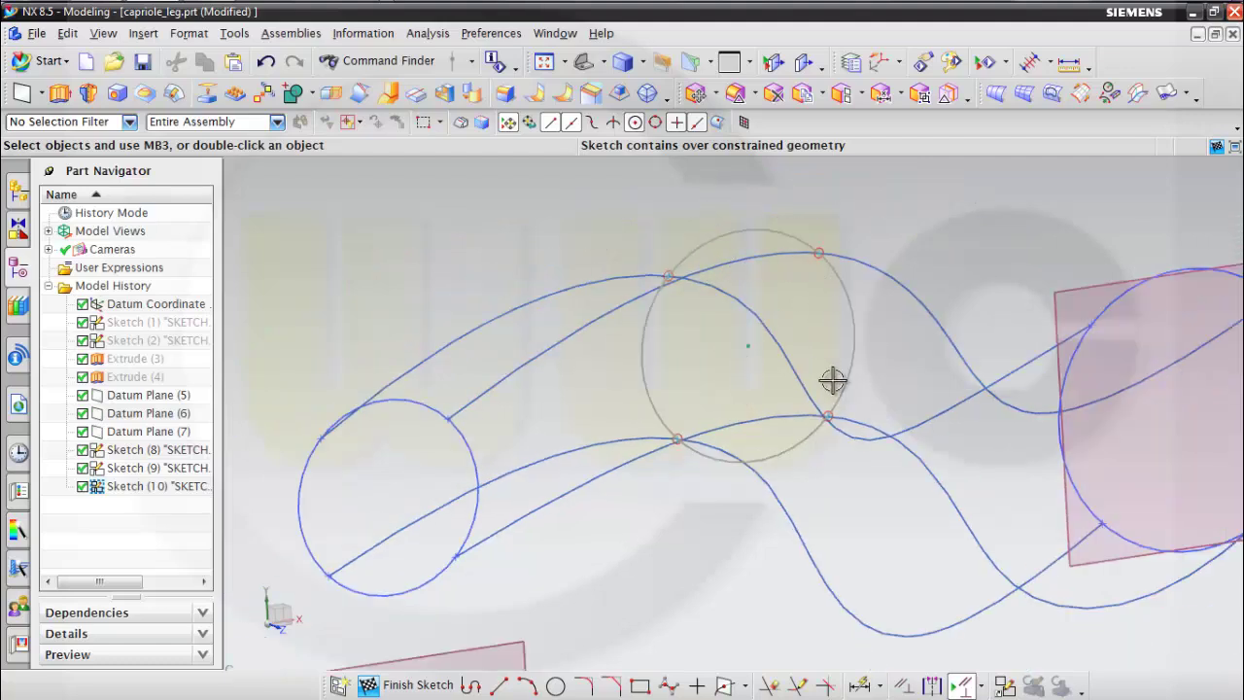
click(667, 288)
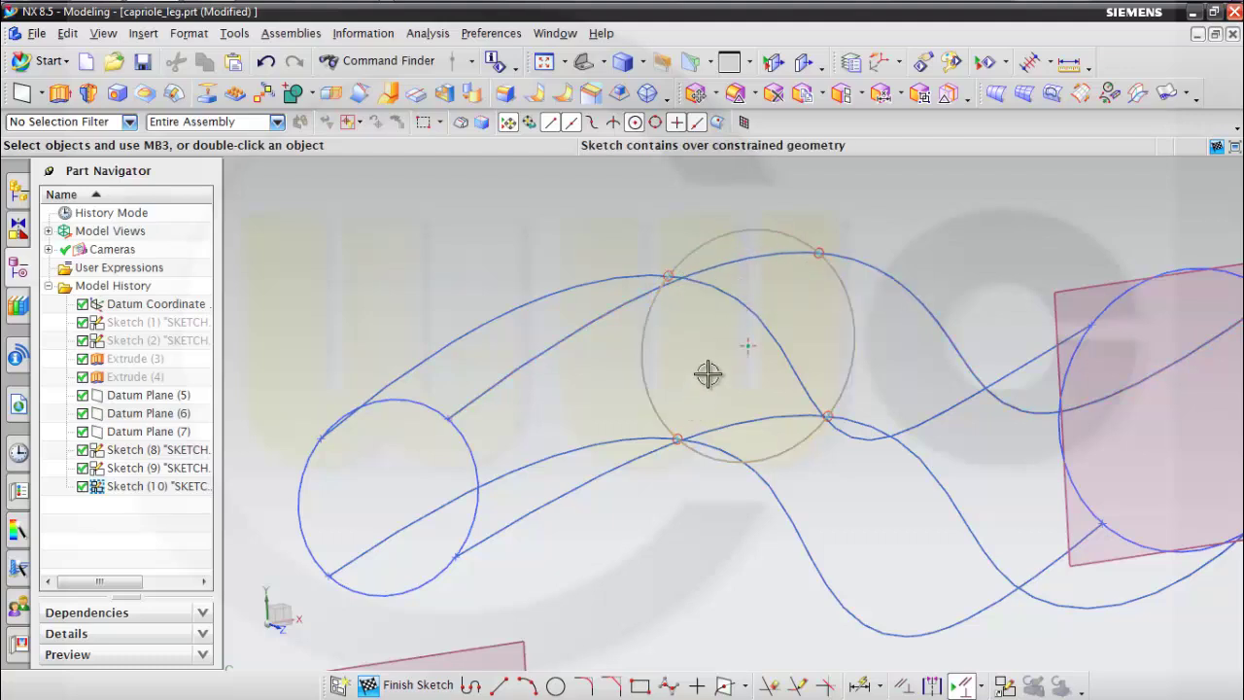
scroll(930, 355, down, 3)
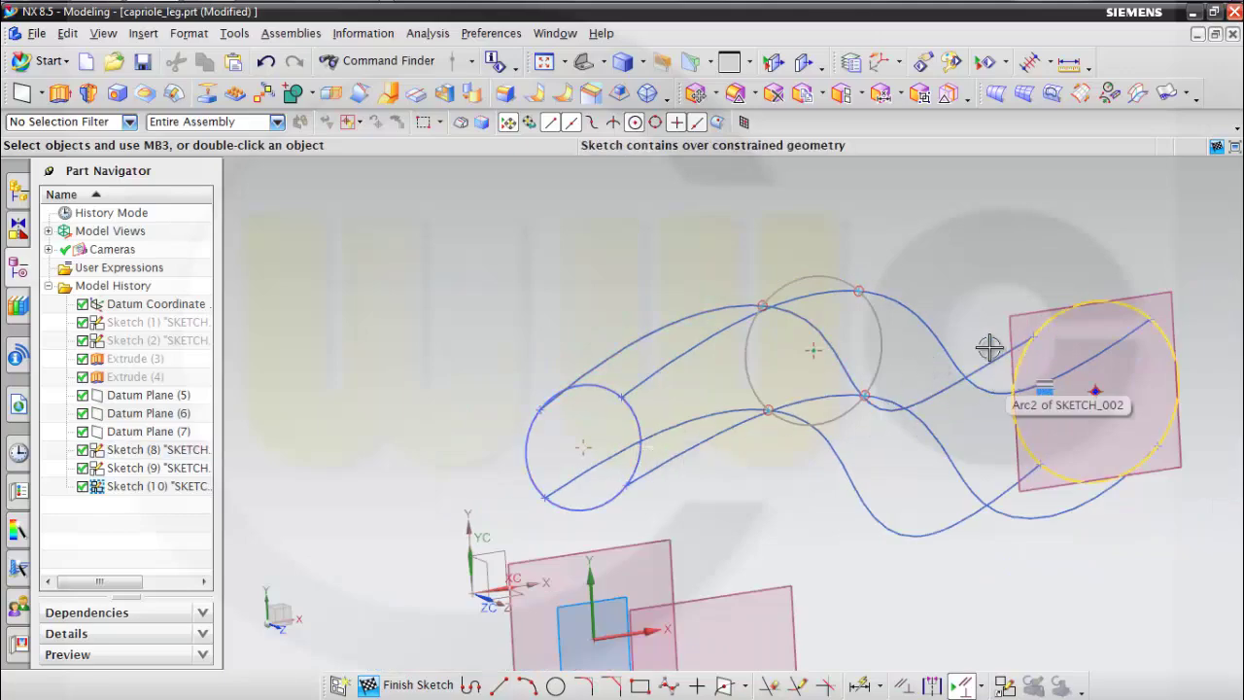
mouse_move(936, 263)
middle_down()
mouse_move(920, 277)
mouse_move(939, 266)
middle_up()
mouse_move(806, 463)
middle_down()
mouse_move(803, 437)
mouse_move(767, 459)
middle_up()
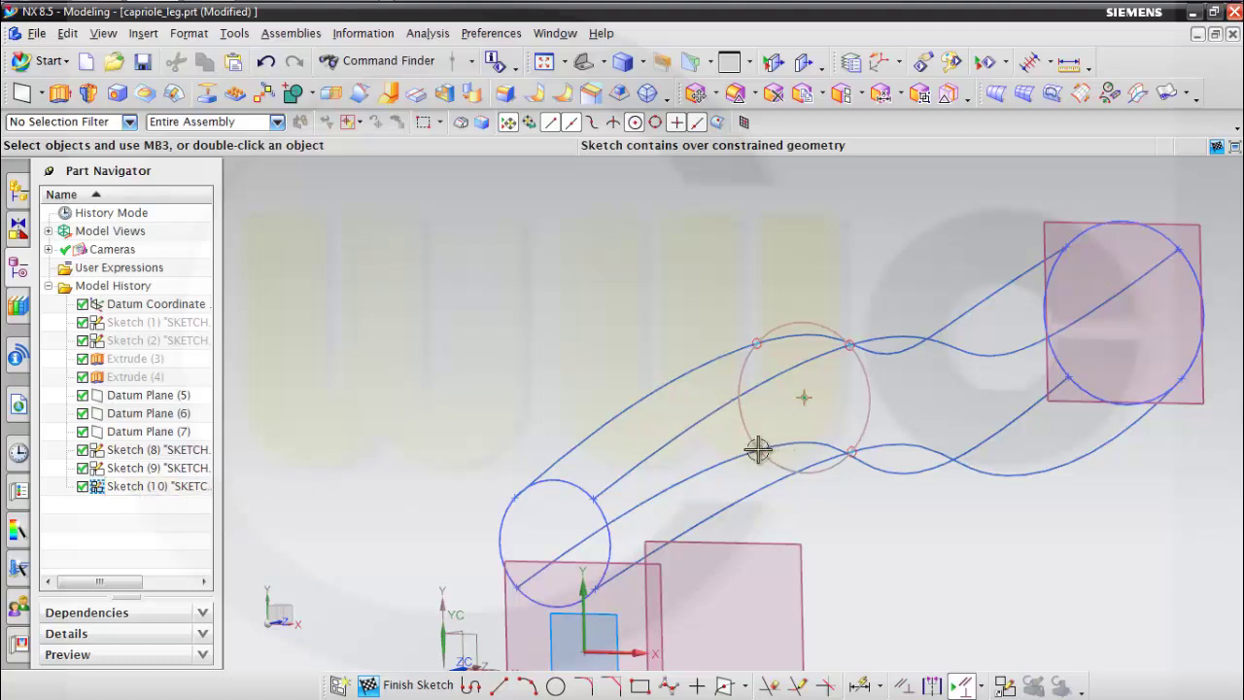
click(743, 363)
key(Escape)
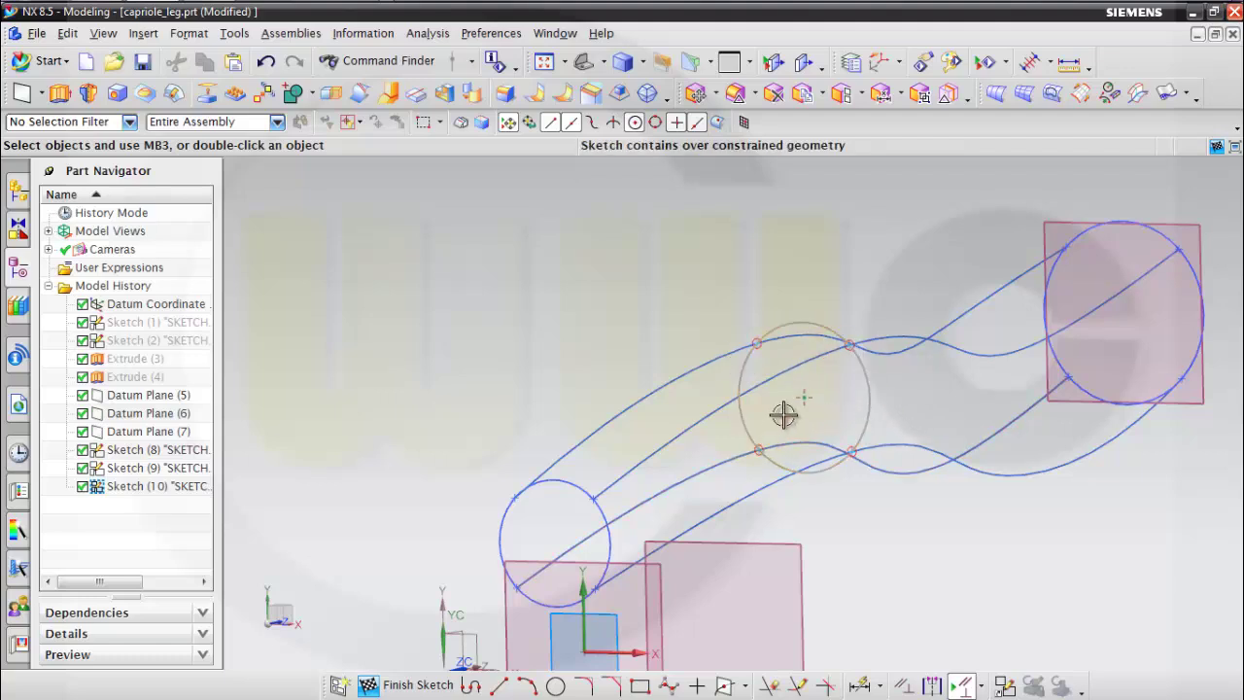
mouse_move(916, 412)
middle_down()
mouse_move(897, 422)
mouse_move(888, 341)
mouse_move(877, 425)
middle_up()
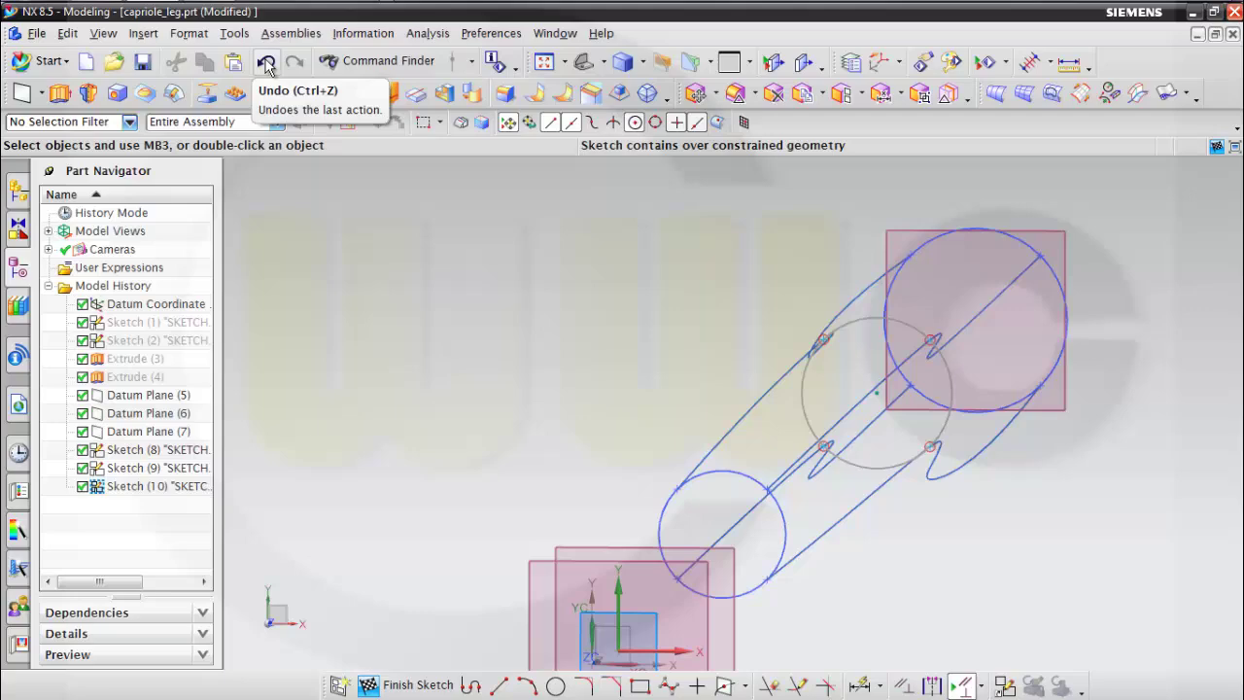
Undo the overconstraining point constraint, check the circle, and finish Sketch (10).
click(265, 65)
middle_drag(559, 311, 593, 319)
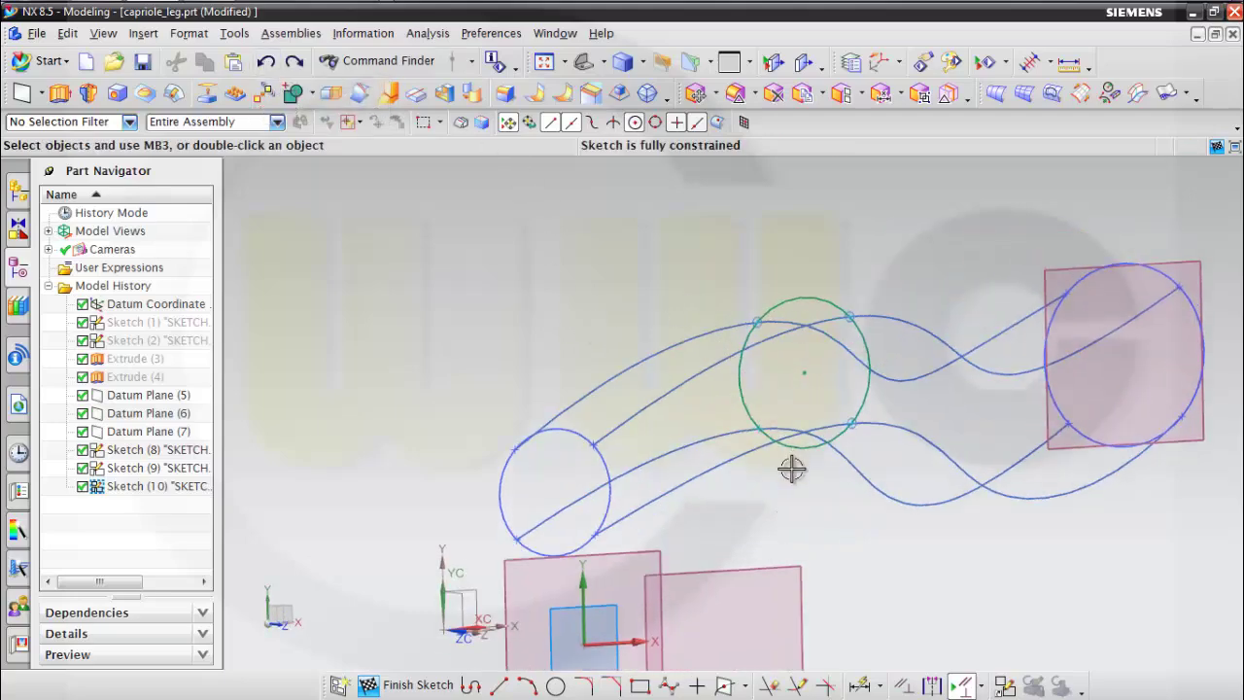
mouse_move(792, 469)
middle_down()
mouse_move(797, 489)
mouse_move(792, 424)
middle_up()
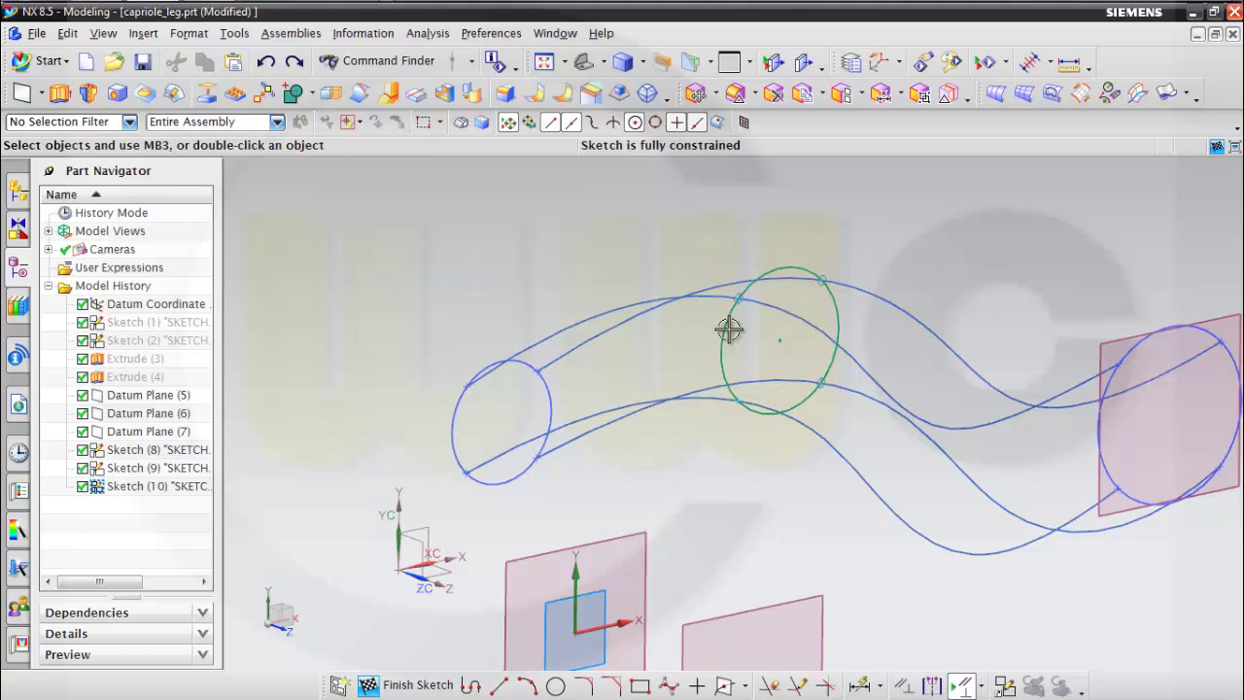
click(726, 362)
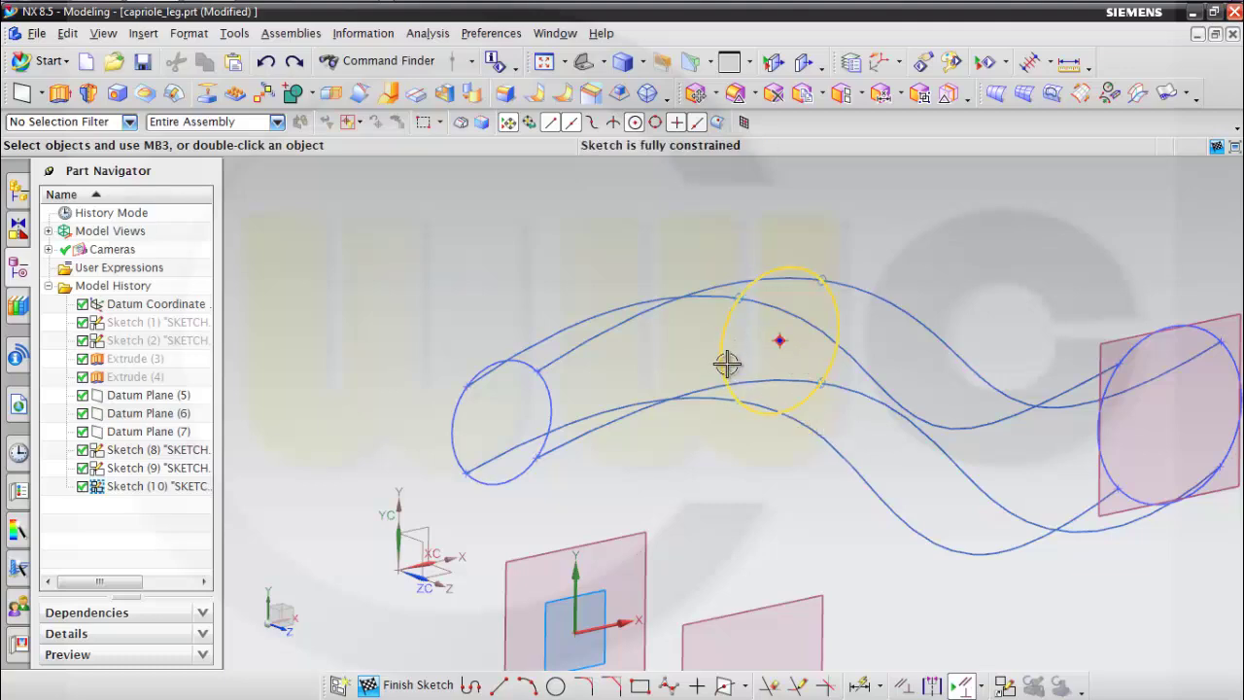
key(Escape)
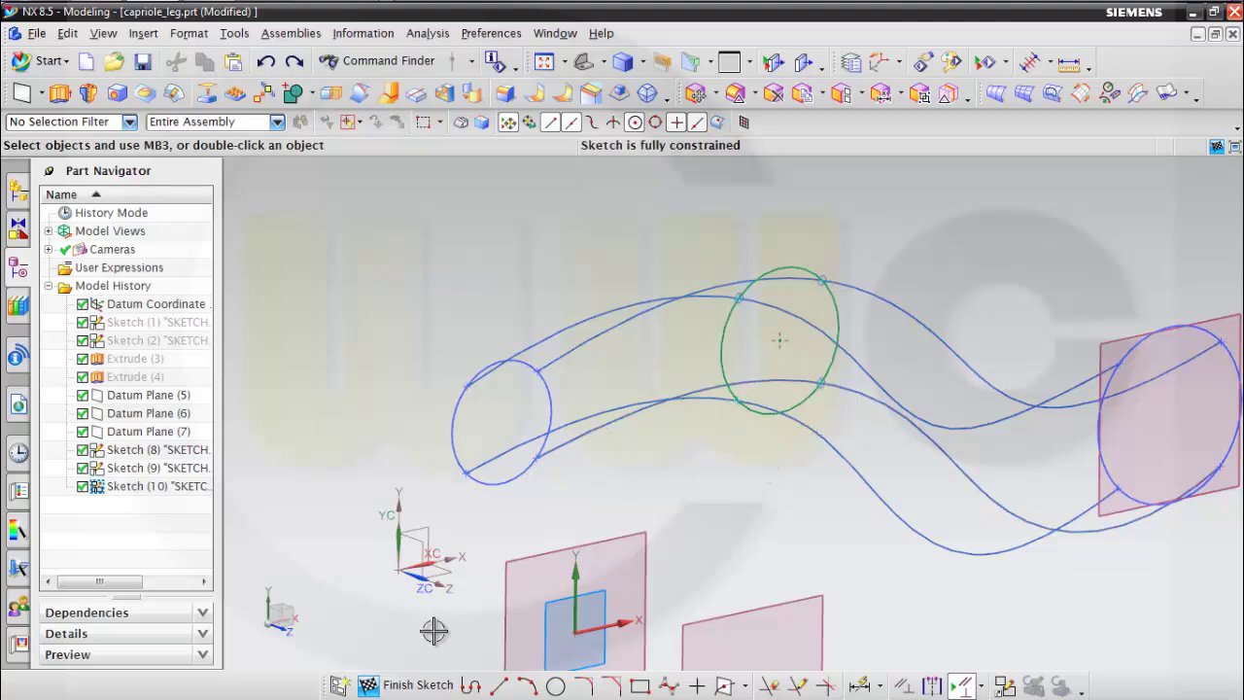
click(425, 685)
mouse_move(480, 648)
middle_down()
mouse_move(702, 505)
mouse_move(728, 430)
mouse_move(768, 394)
mouse_move(785, 324)
mouse_move(589, 499)
middle_up()
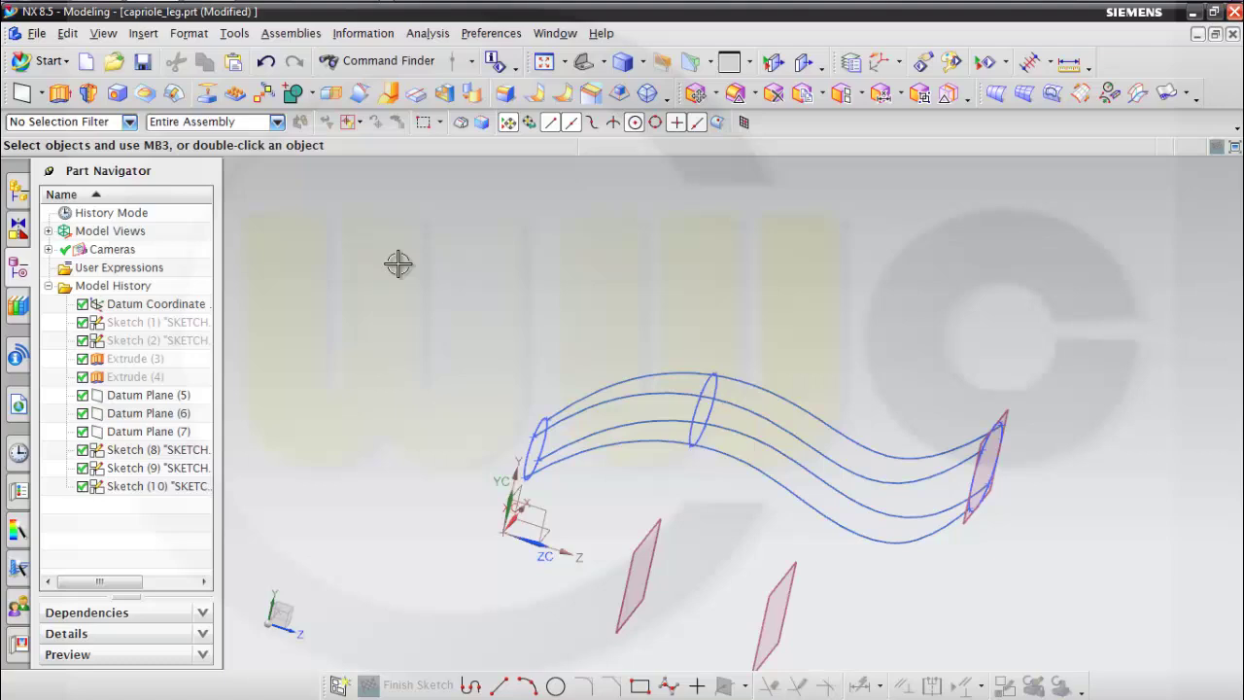
Start a Studio Surface from Insert > Mesh Surface.
click(142, 33)
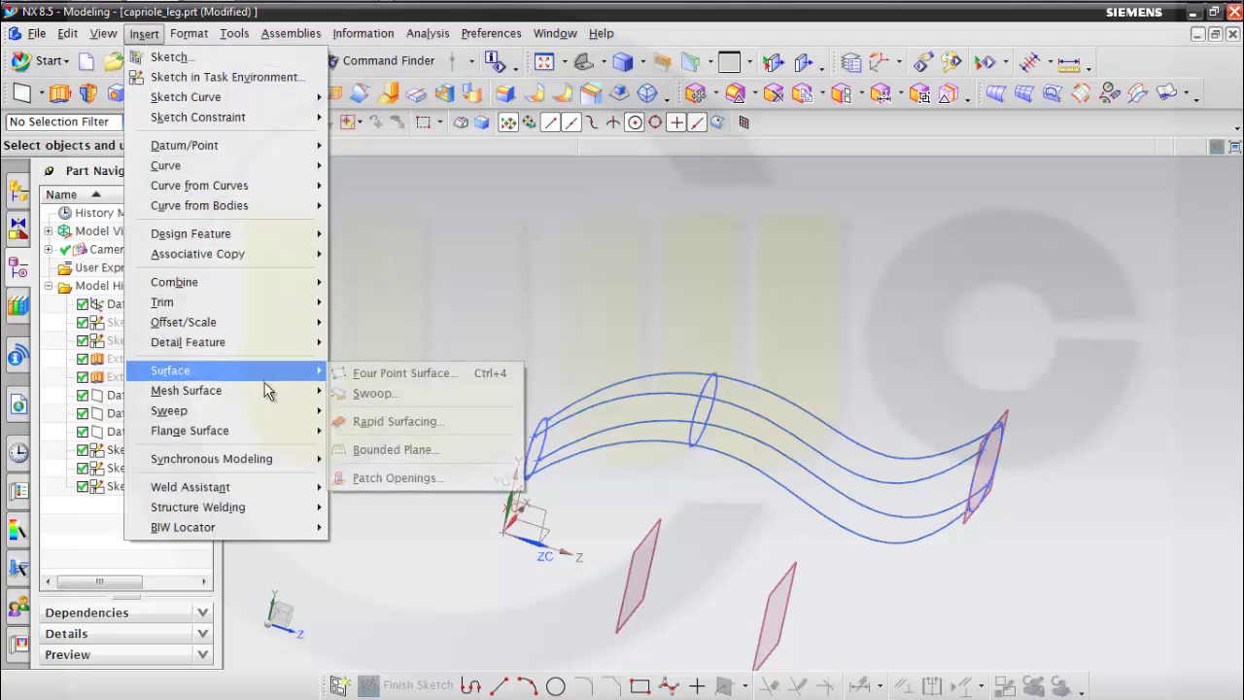
mouse_move(269, 391)
click(380, 440)
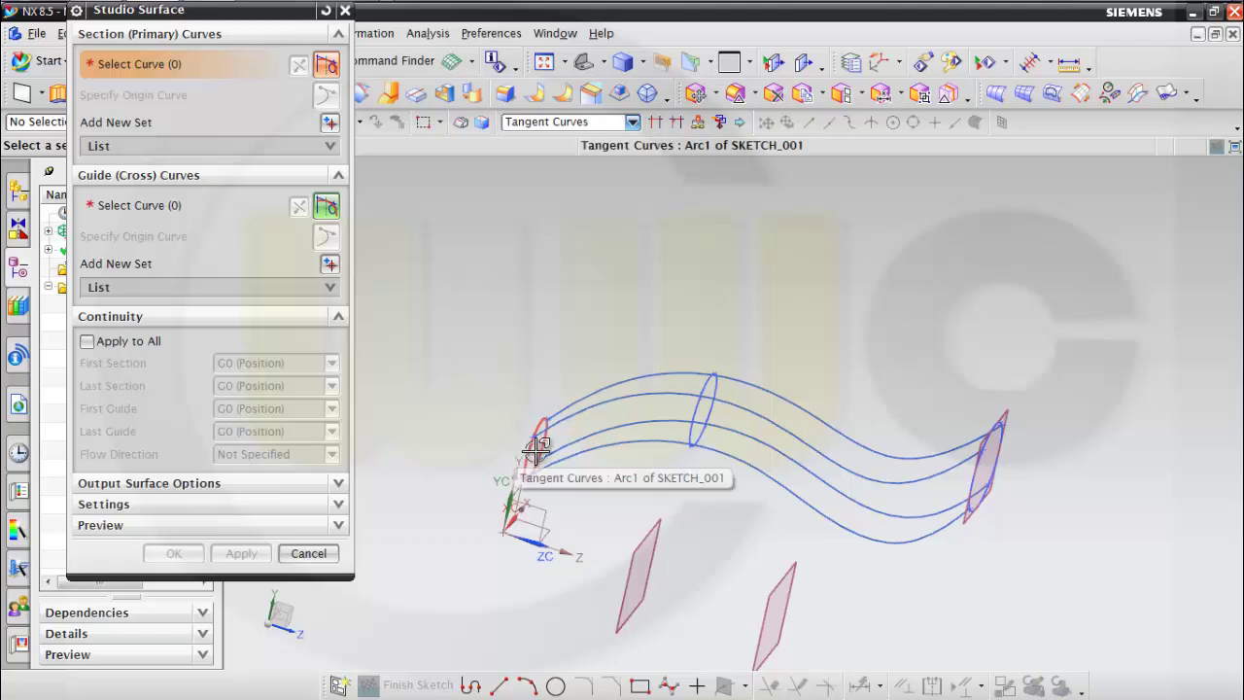
Pick the left circle as the first section and the middle circle, direction reversed, as the second.
scroll(535, 451, up, 3)
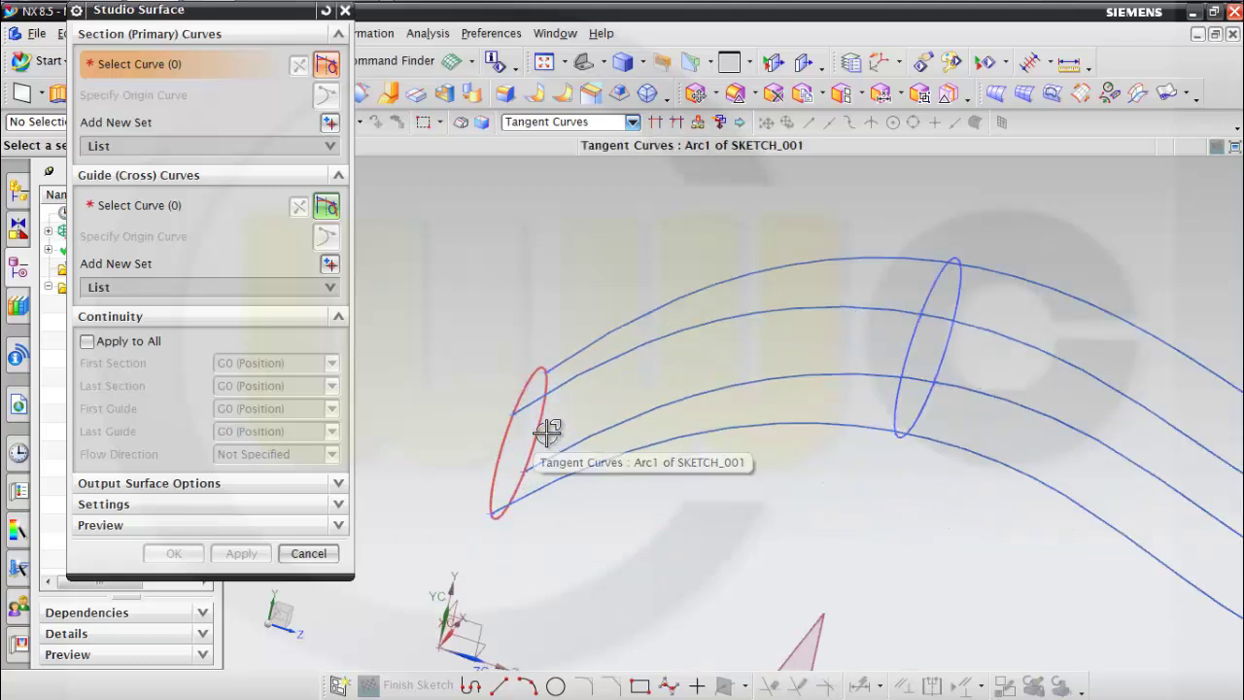
click(547, 430)
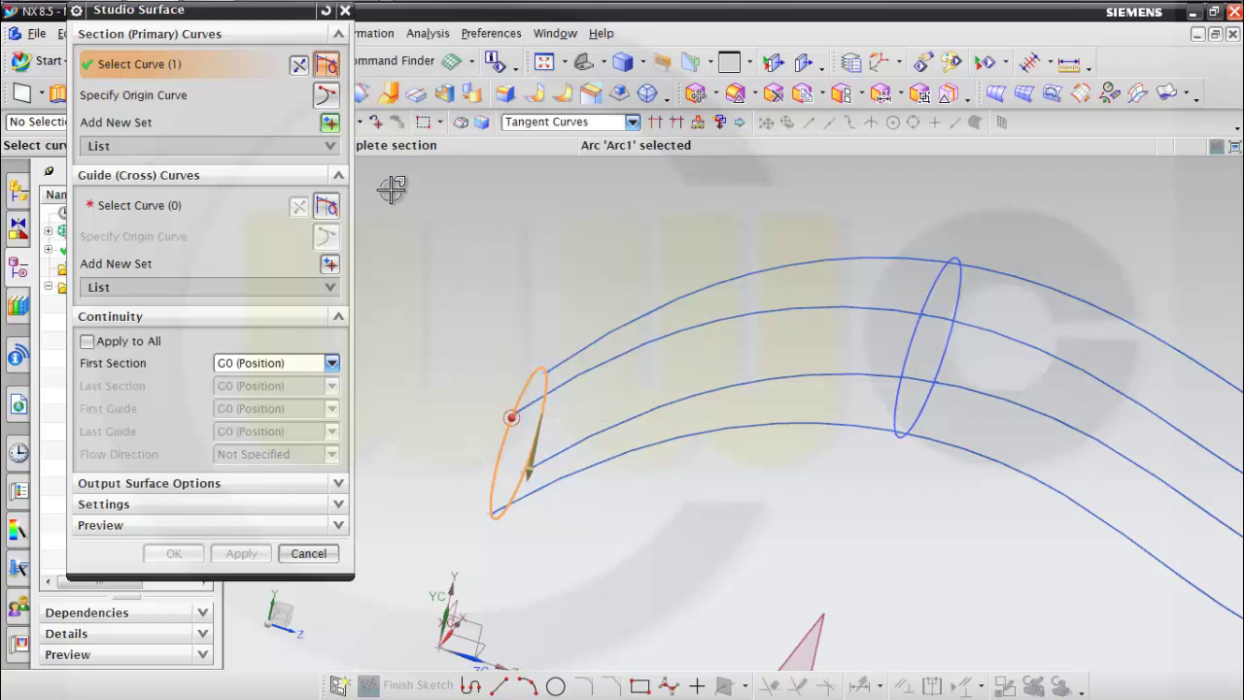
click(330, 125)
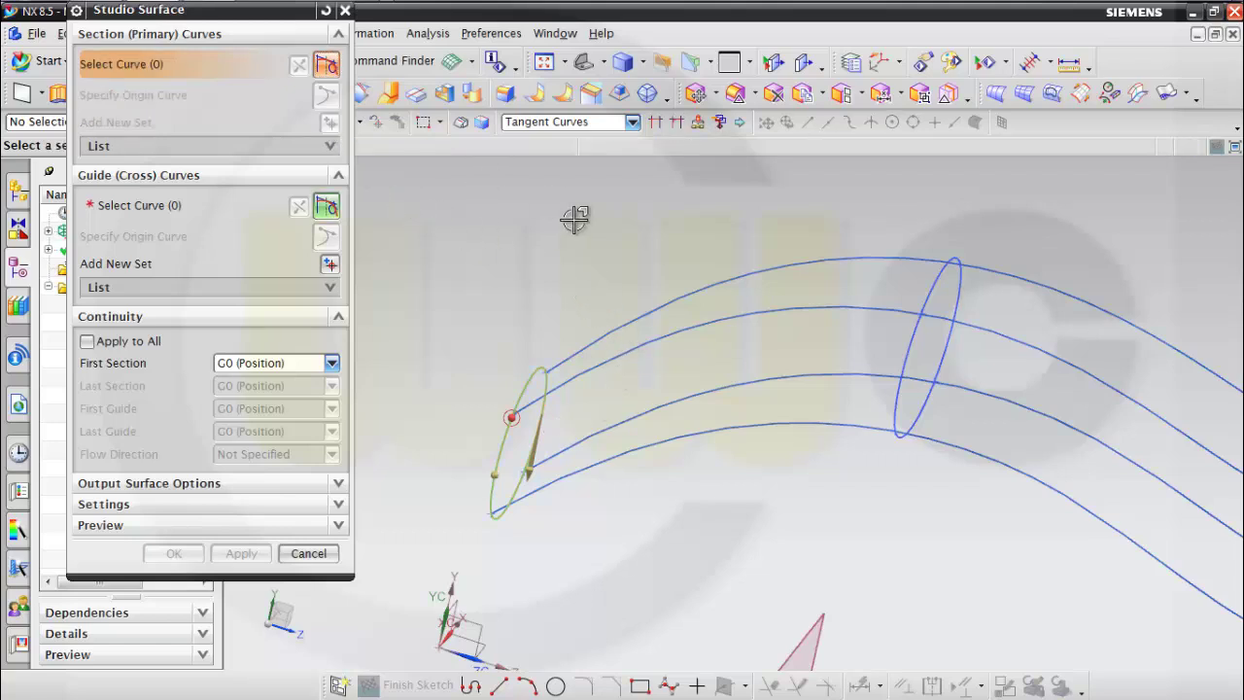
click(902, 352)
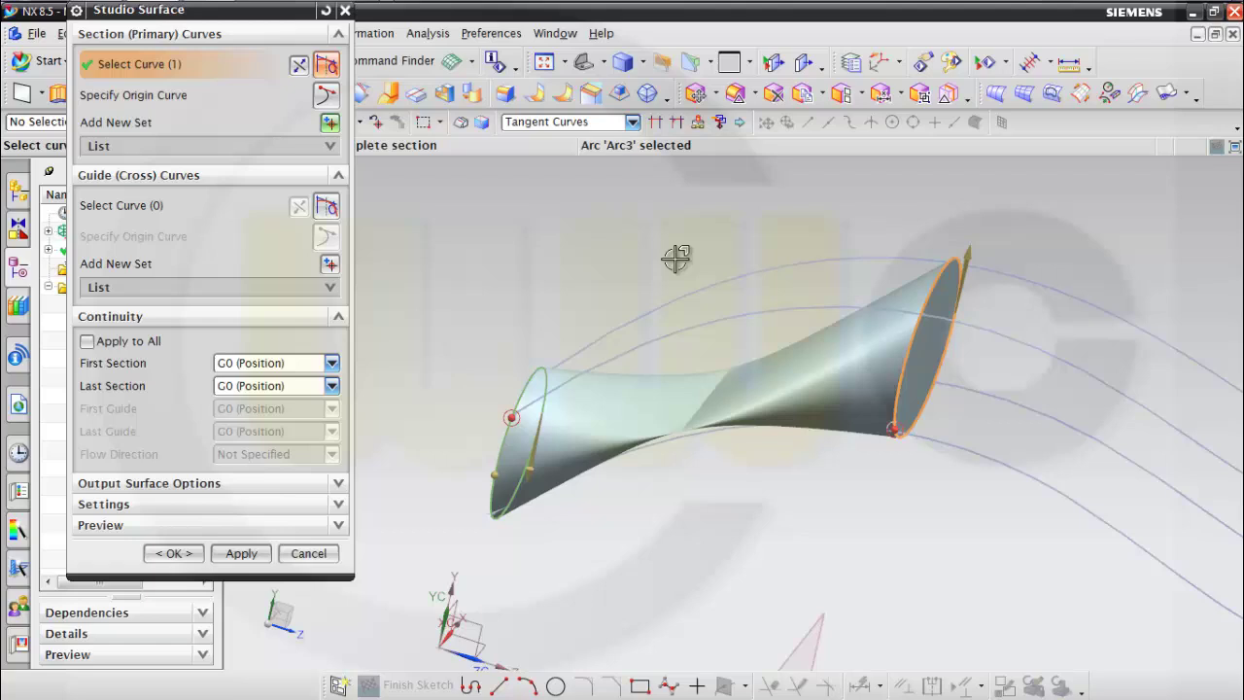
double_click(969, 251)
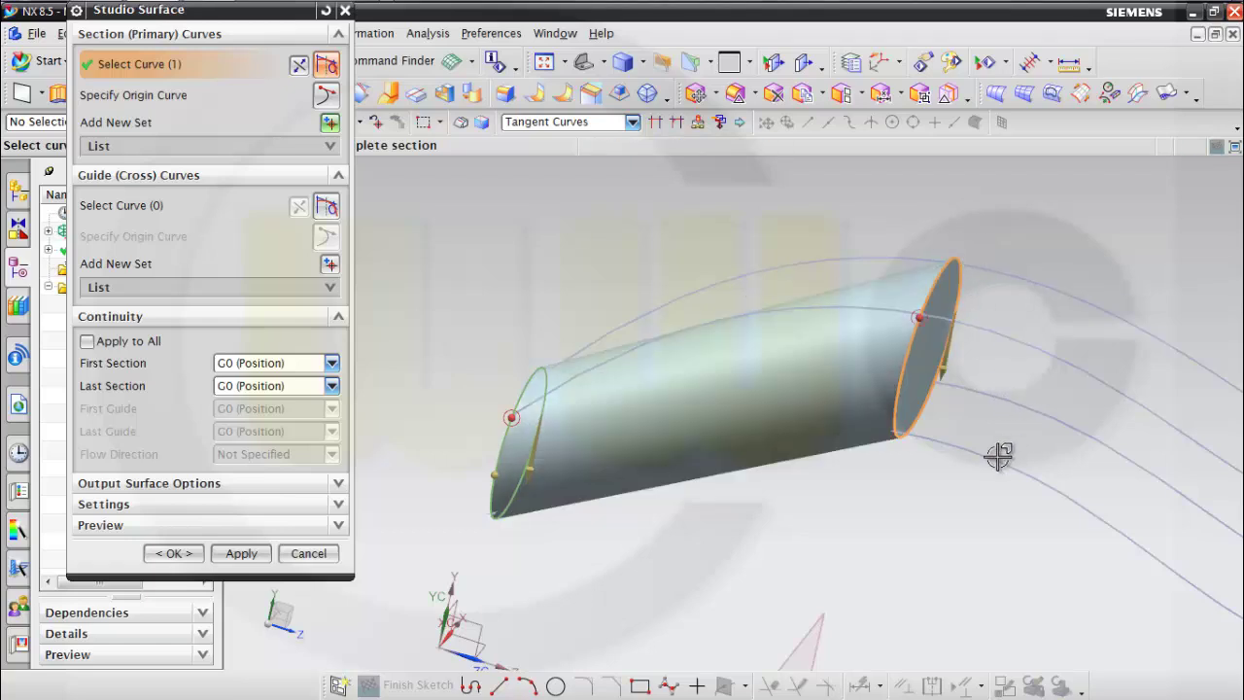
Add the far-right circle as the third section with its direction flipped to untwist the tube.
shift+middle_drag(999, 455, 713, 428)
scroll(743, 448, up, 2)
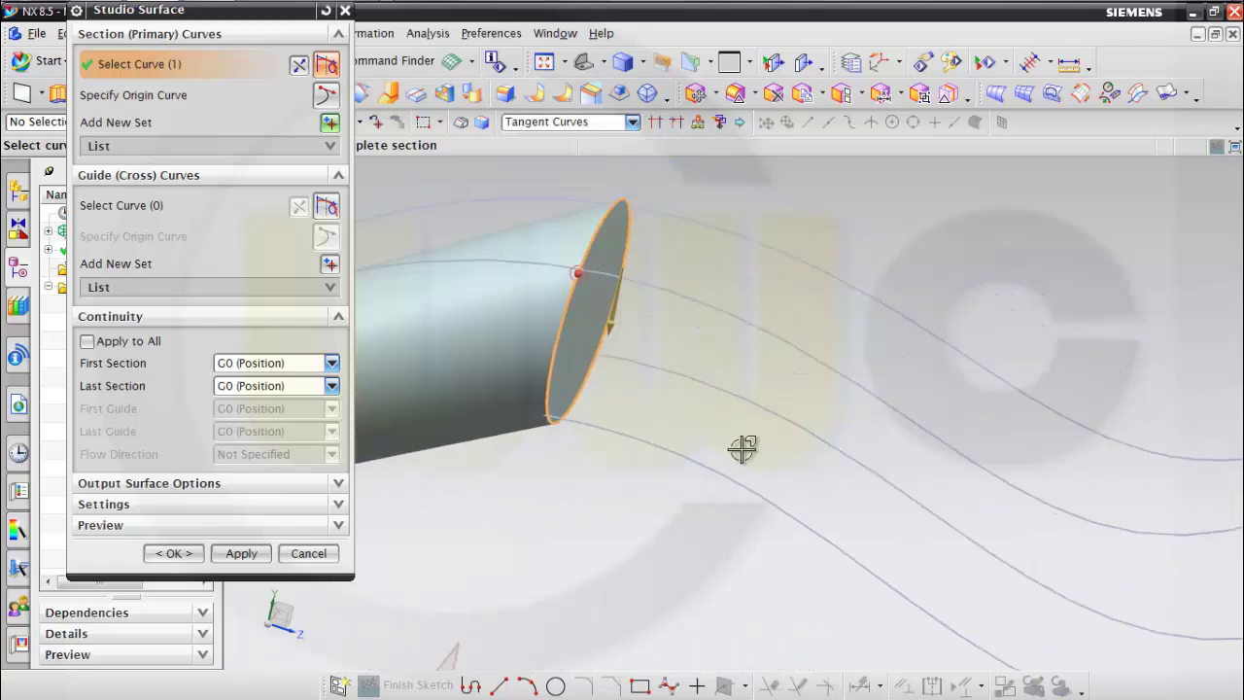
scroll(742, 448, down, 3)
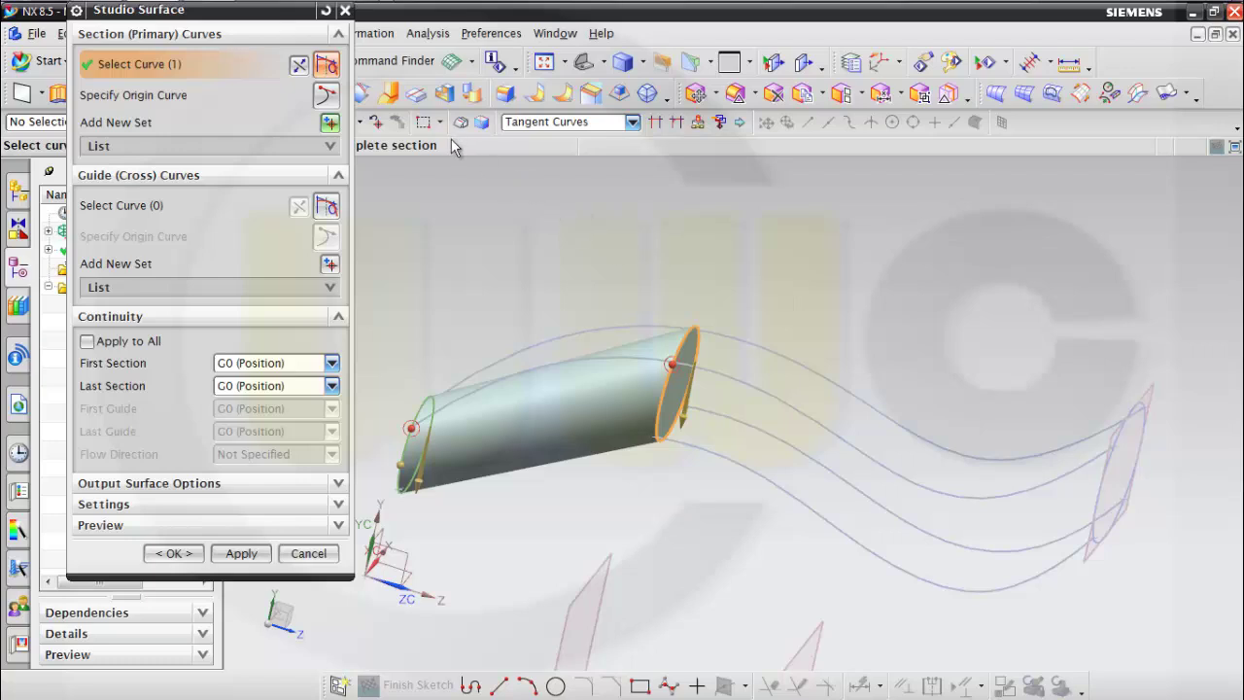
click(331, 124)
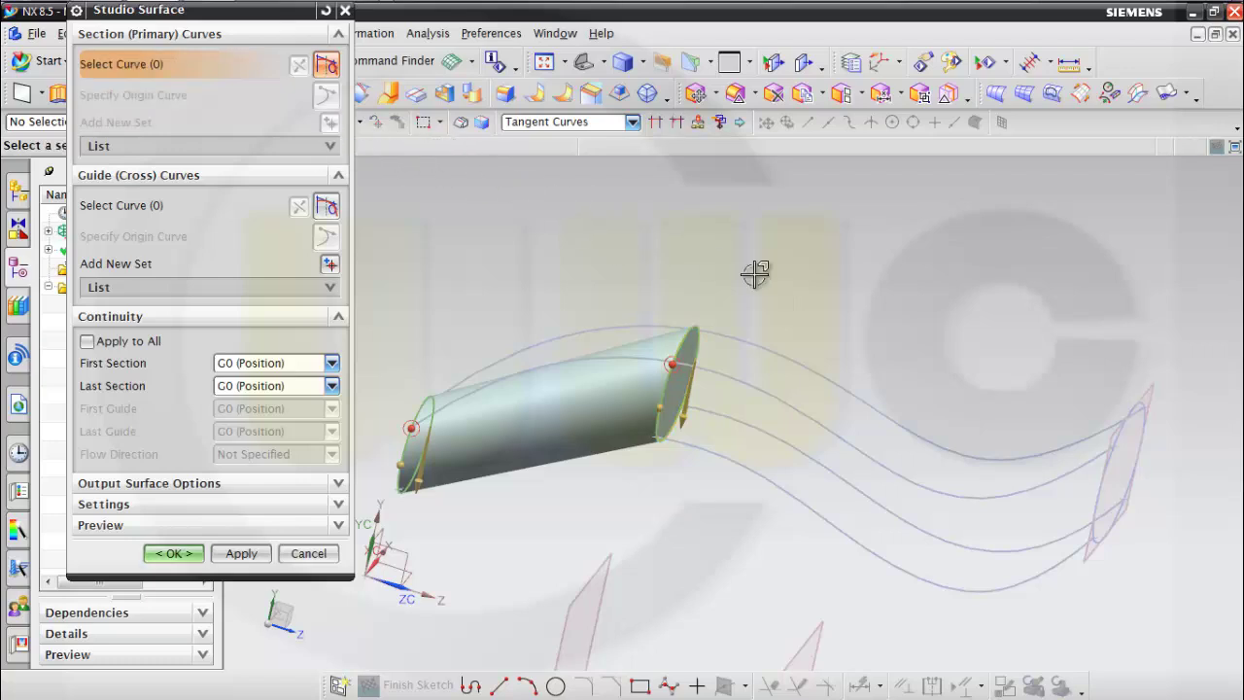
click(1111, 479)
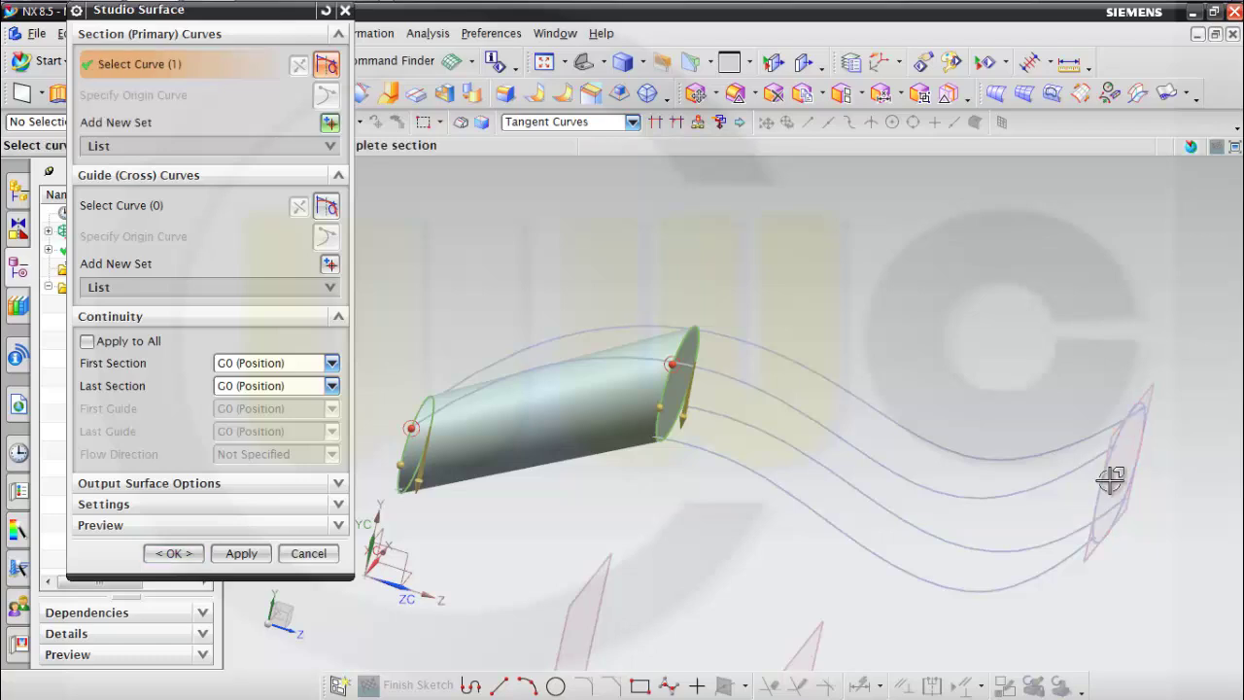
double_click(1152, 365)
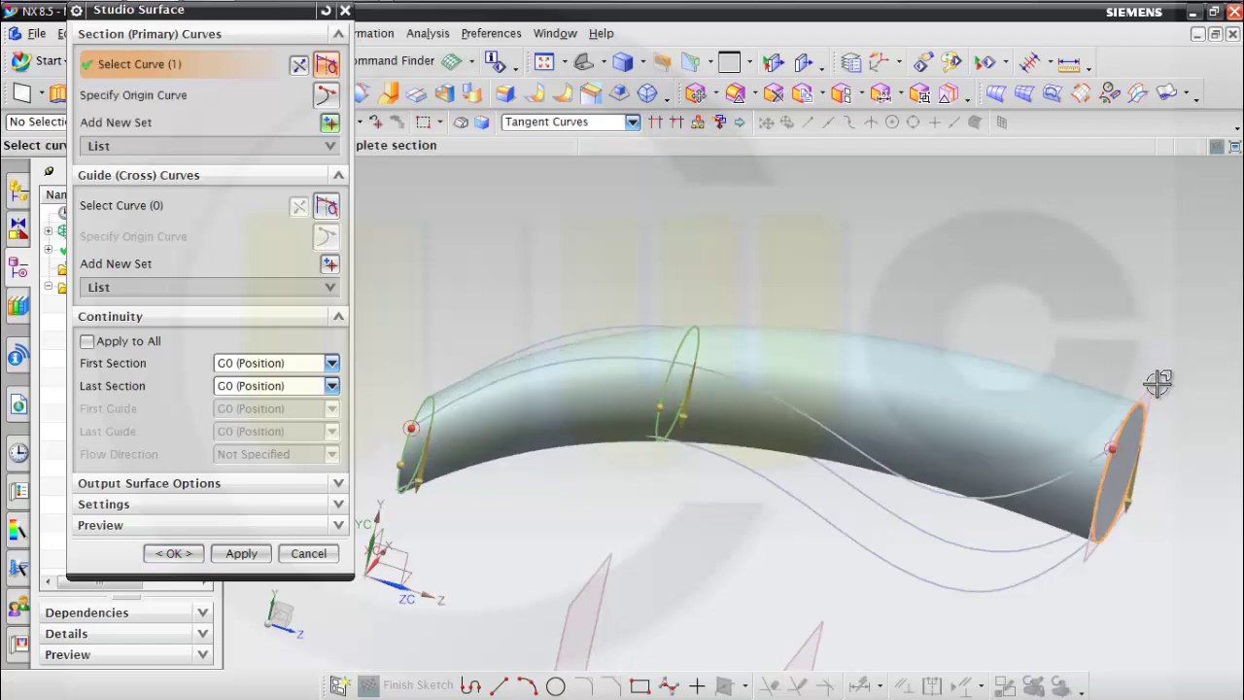
click(129, 210)
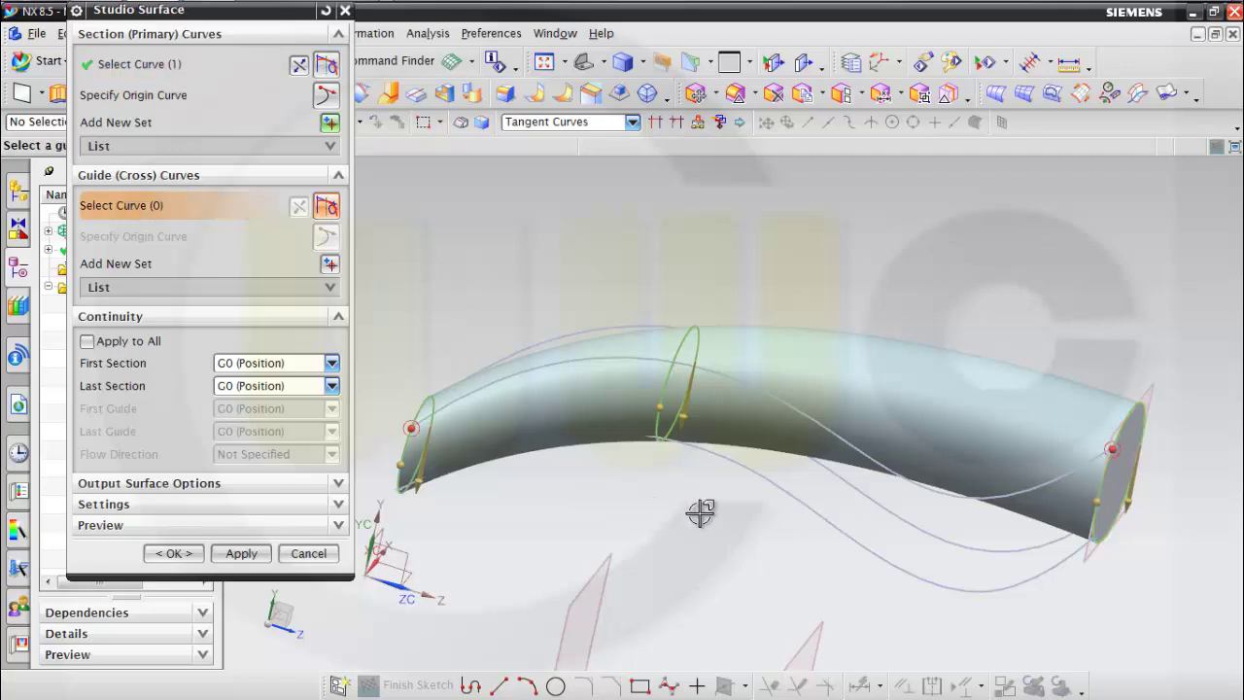
Pick the four guide splines as separate guide sets to shape the leg tube.
click(752, 477)
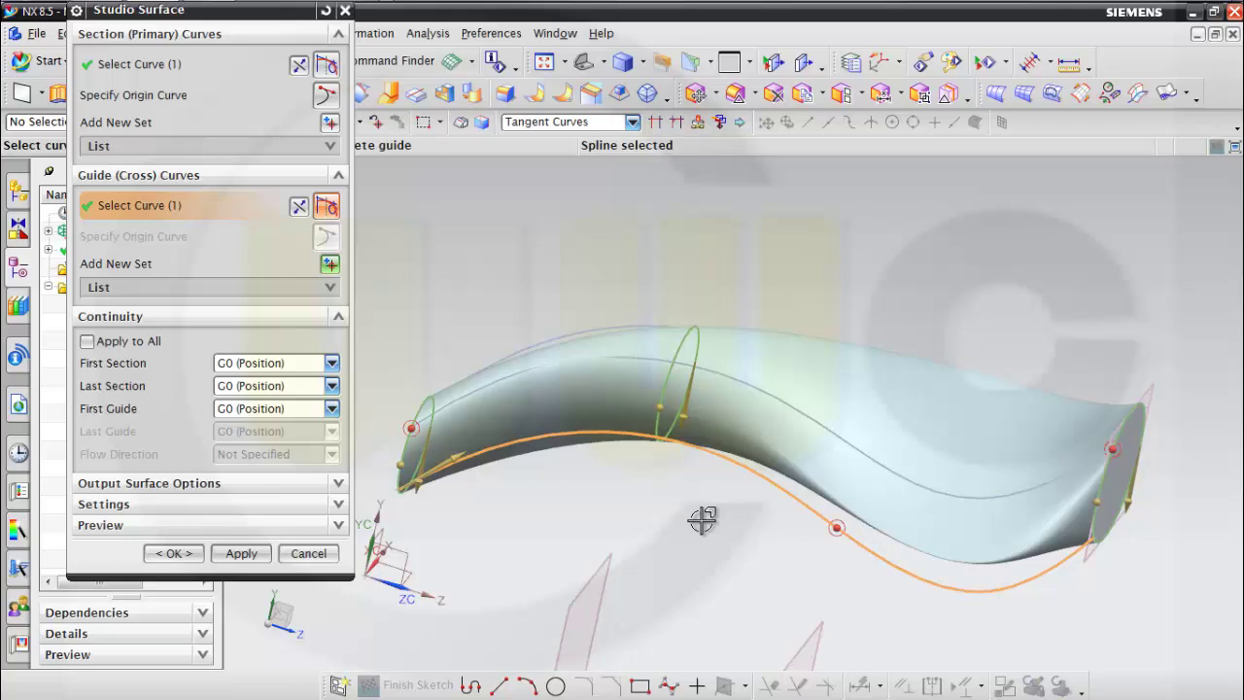
click(331, 264)
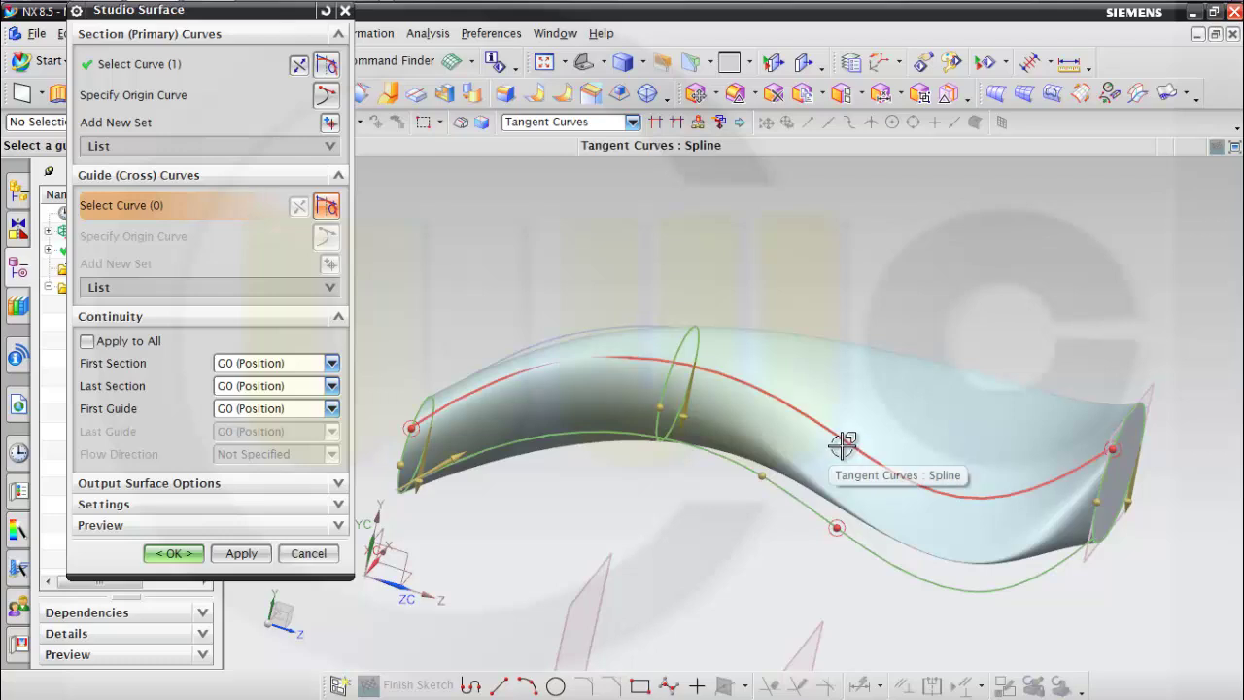
middle_drag(755, 508, 631, 500)
click(799, 460)
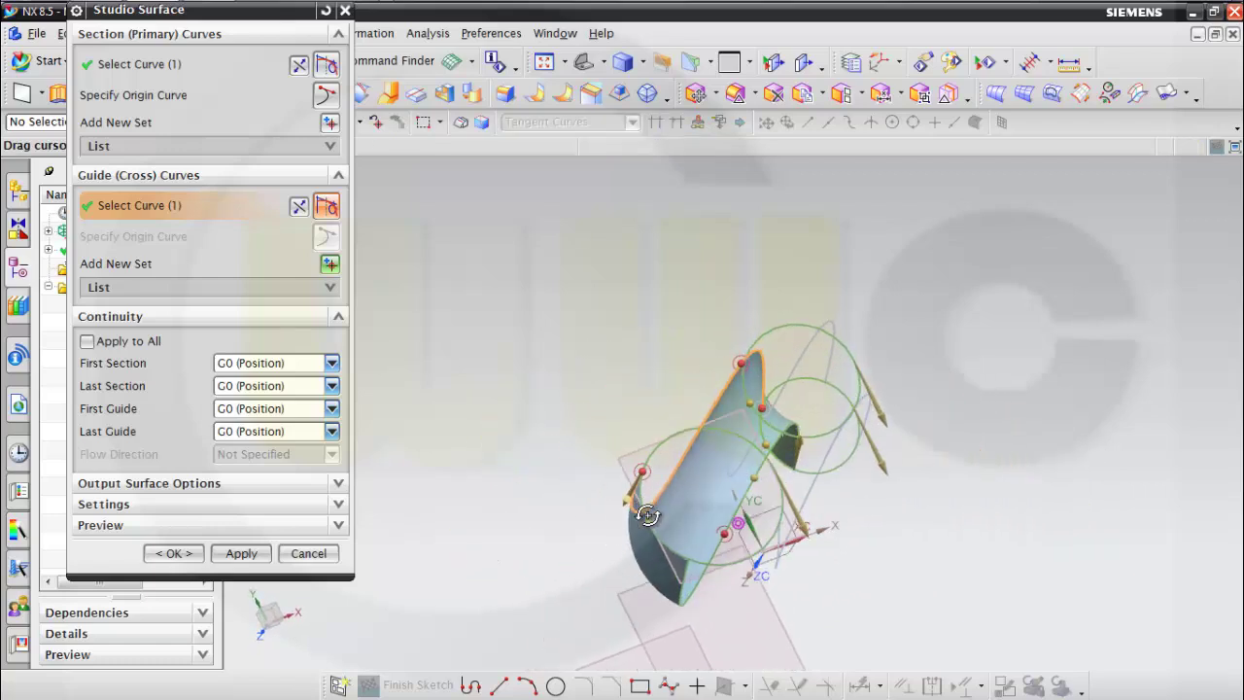
click(336, 265)
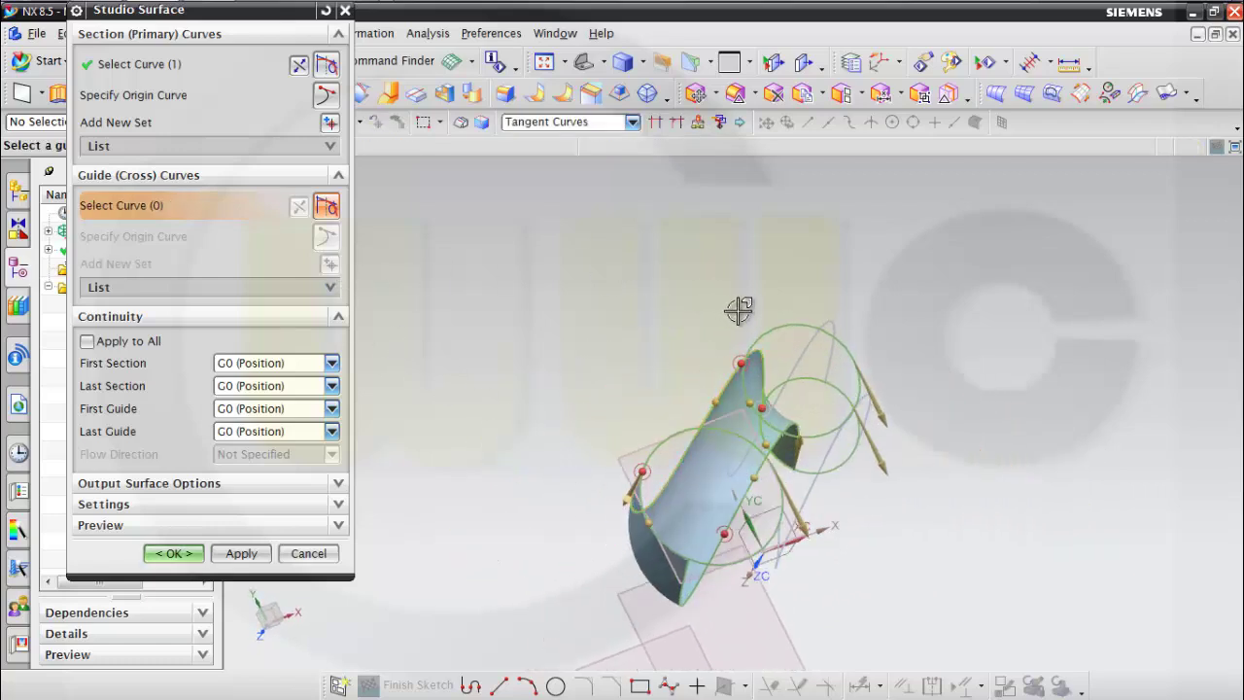
click(833, 352)
middle_drag(908, 331, 822, 314)
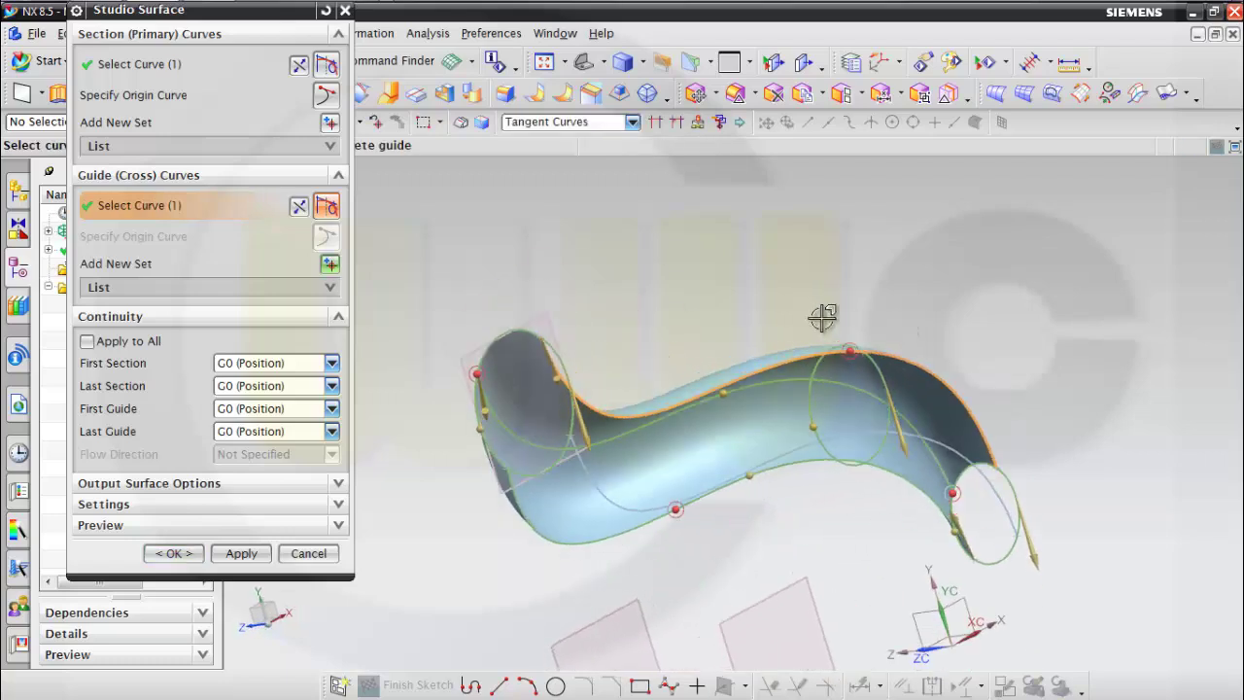
click(332, 267)
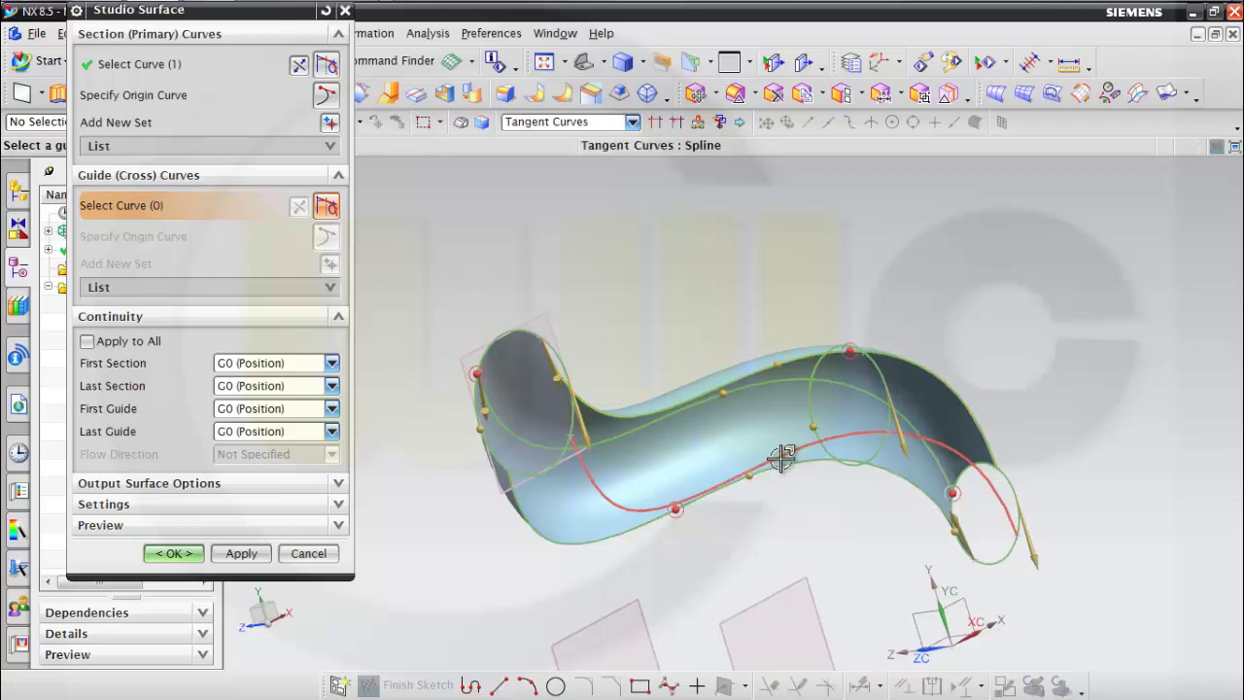
click(782, 456)
middle_drag(764, 514, 786, 483)
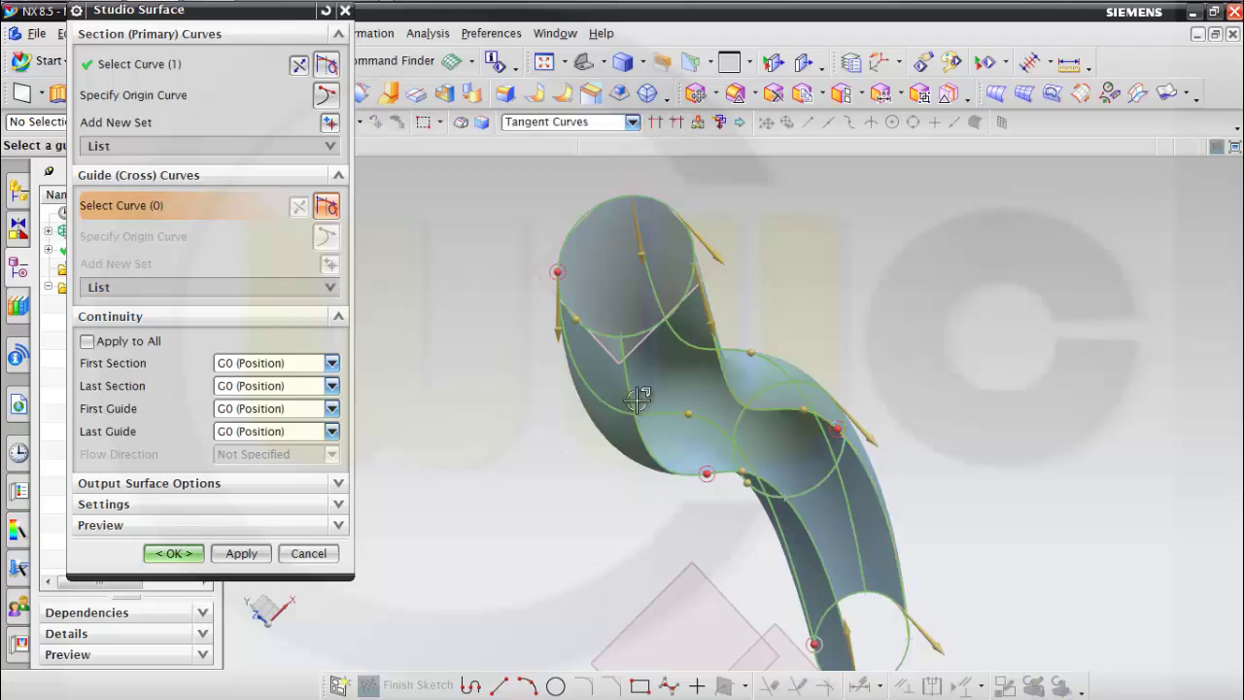
middle_drag(949, 476, 785, 453)
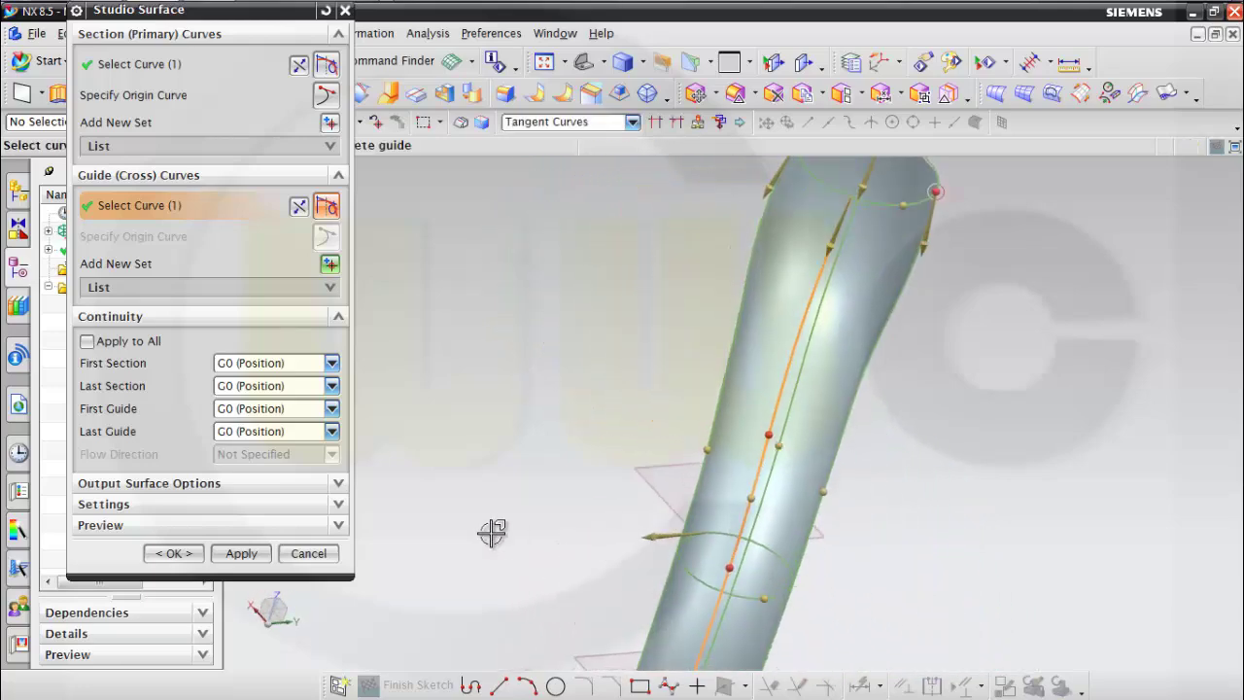
click(173, 553)
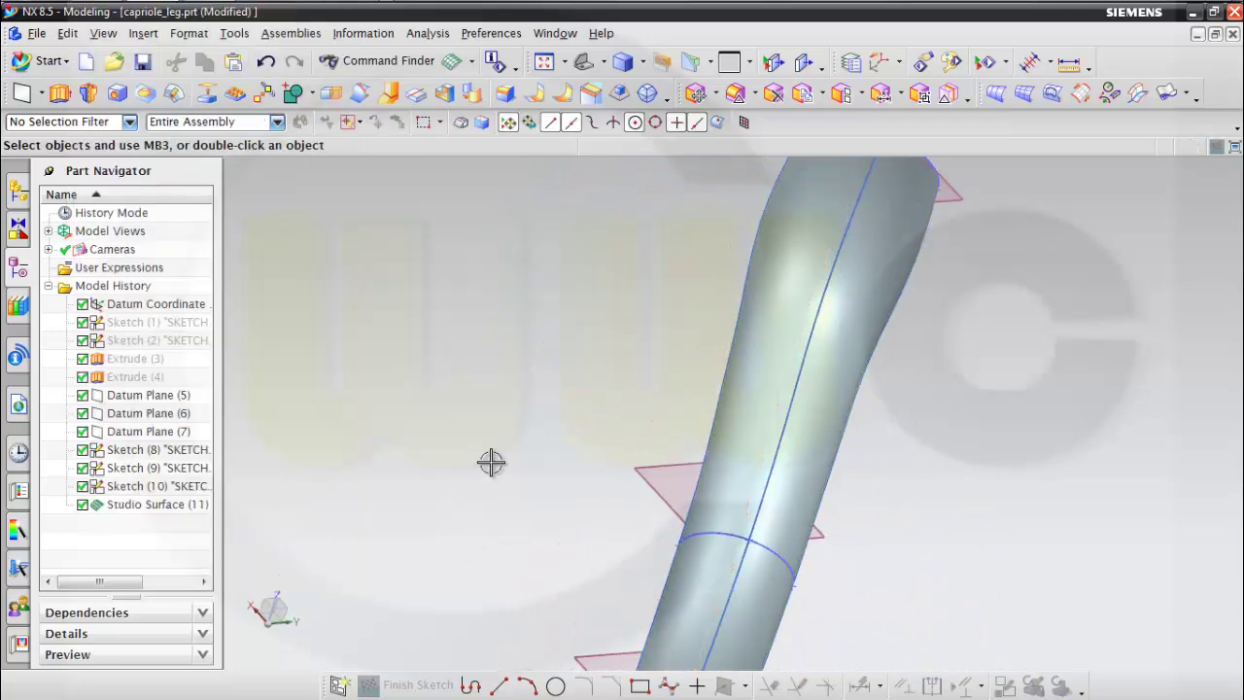
middle_drag(492, 461, 641, 452)
scroll(652, 496, down, 3)
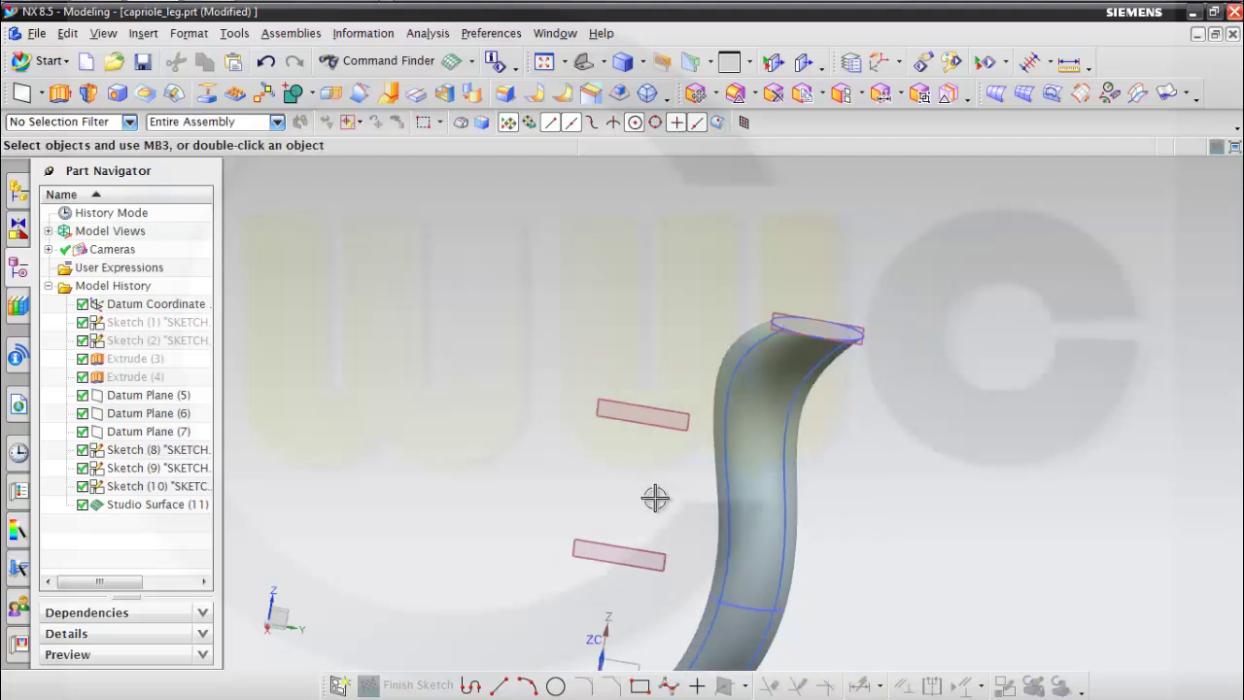
shift+middle_drag(675, 549, 695, 447)
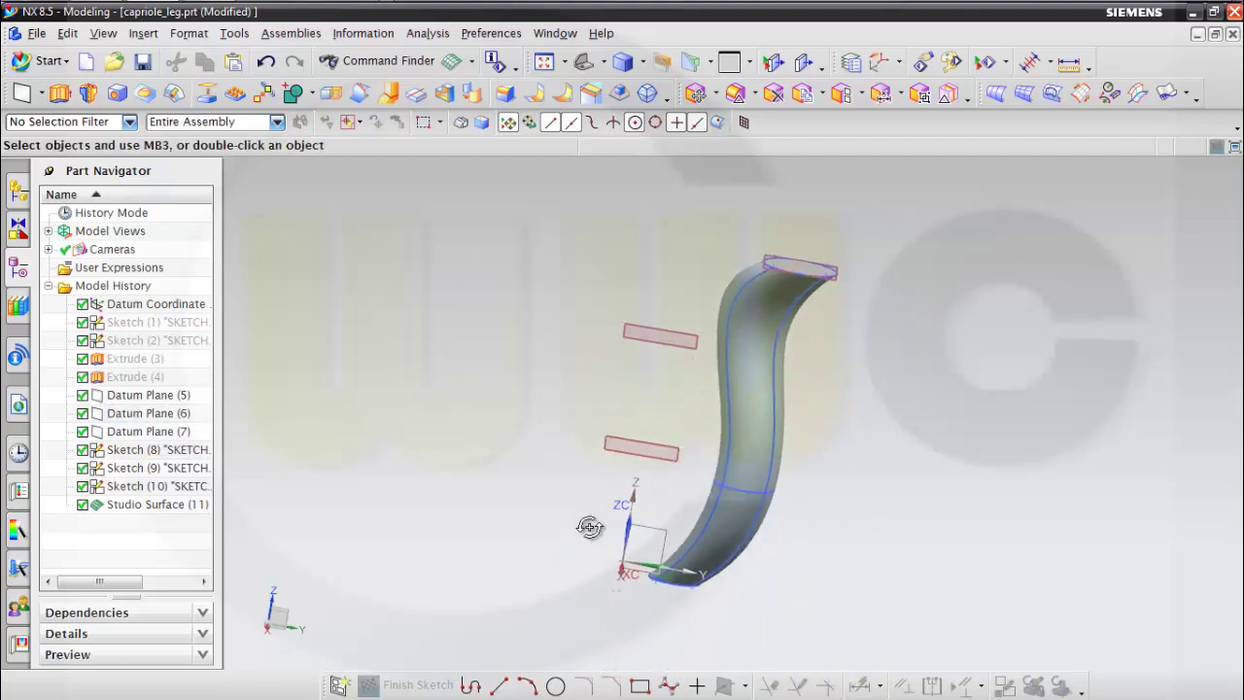
middle_drag(590, 526, 644, 530)
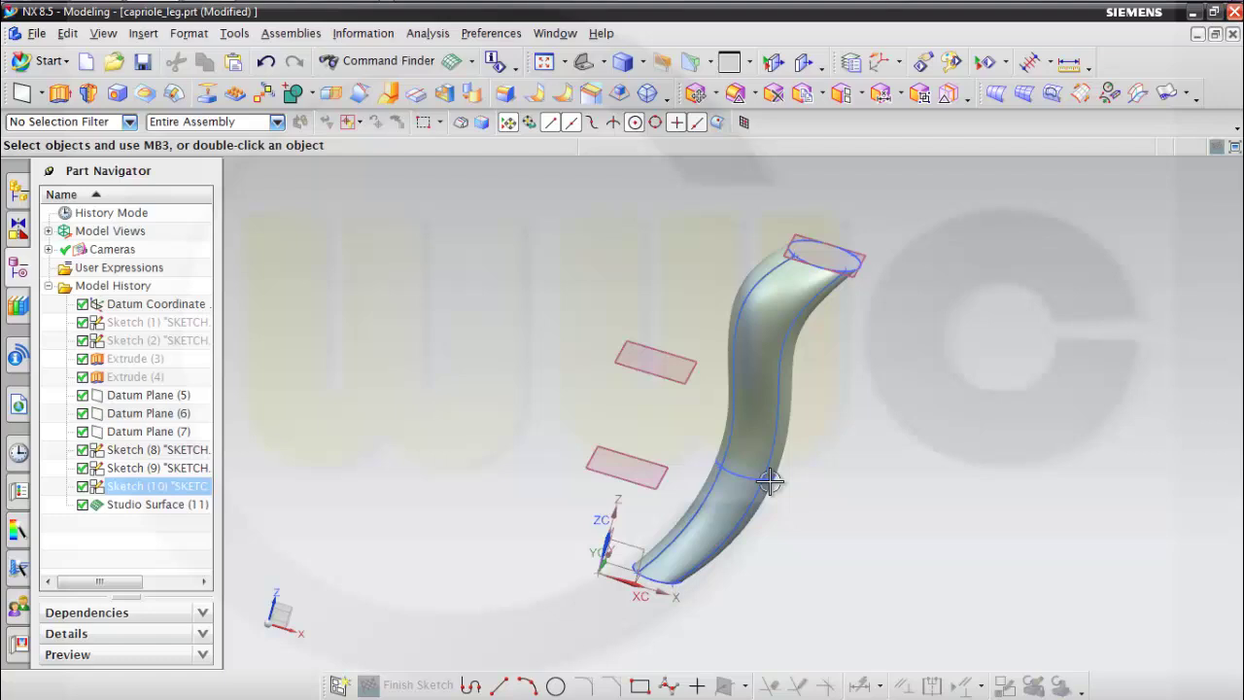